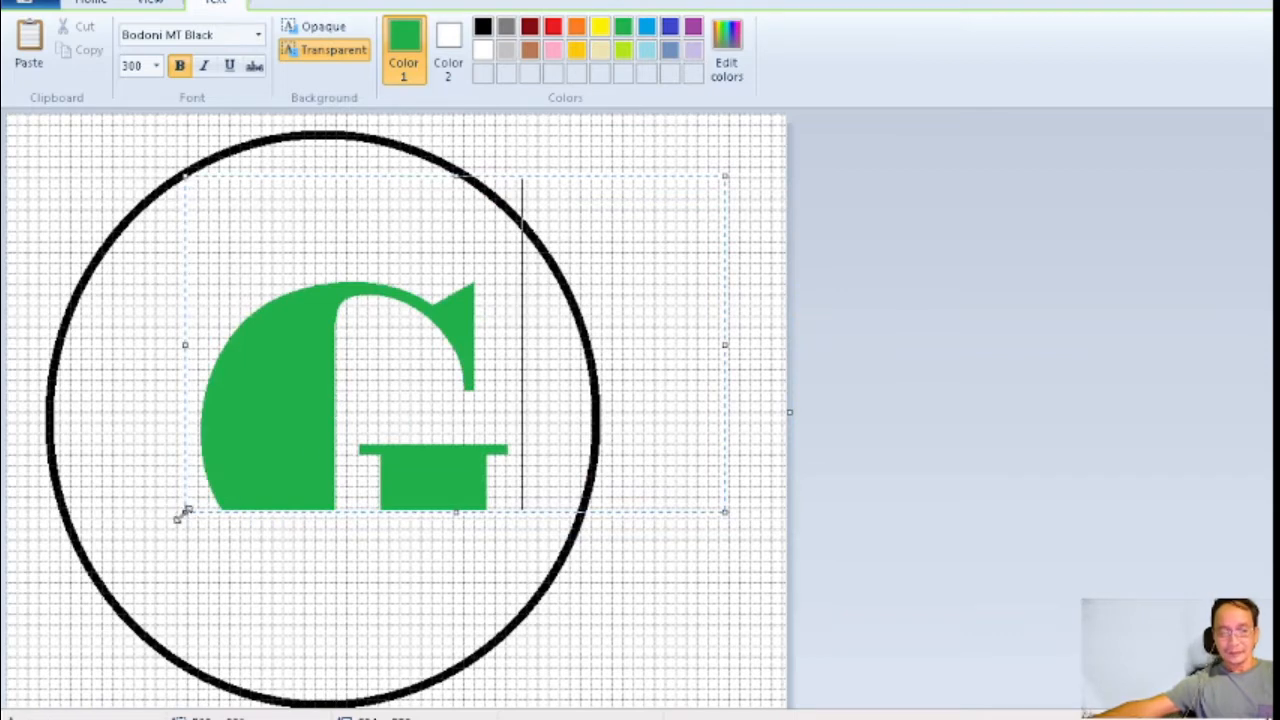
Enlarge the text box until the whole green G shows, and place the letter inside the black circle.
left_click_drag(185, 515, 52, 686)
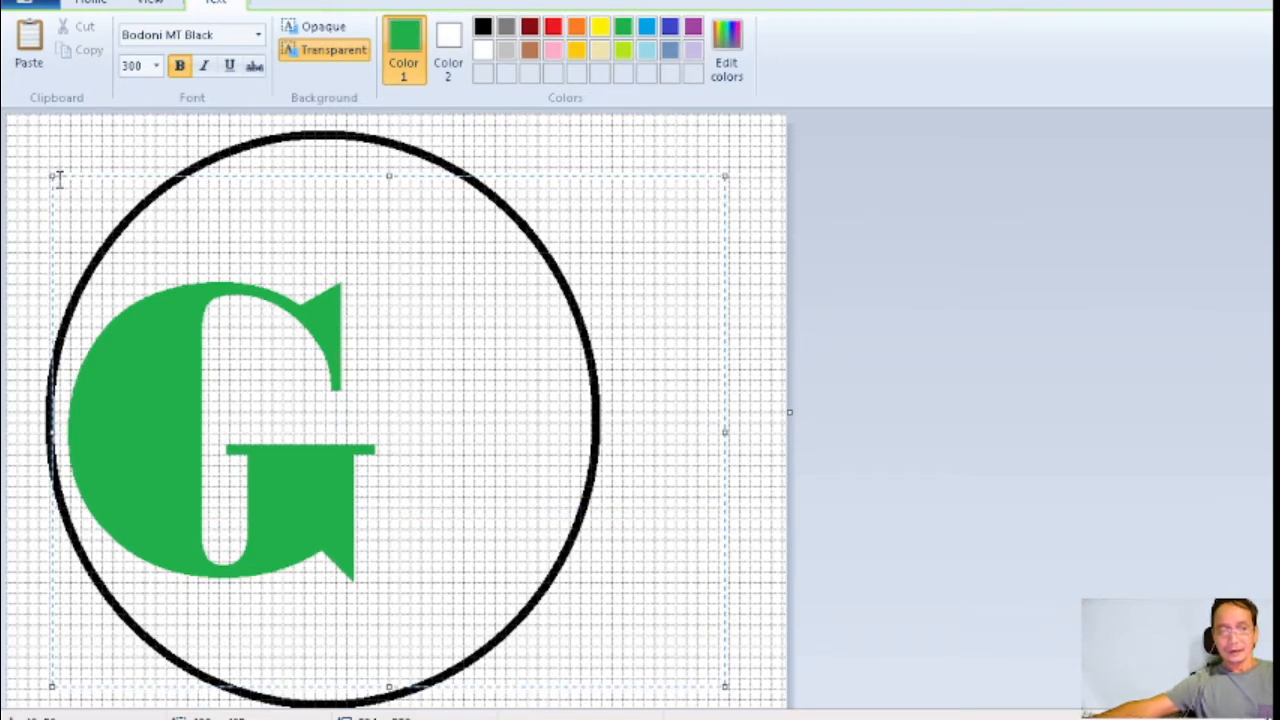
left_click_drag(55, 177, 166, 169)
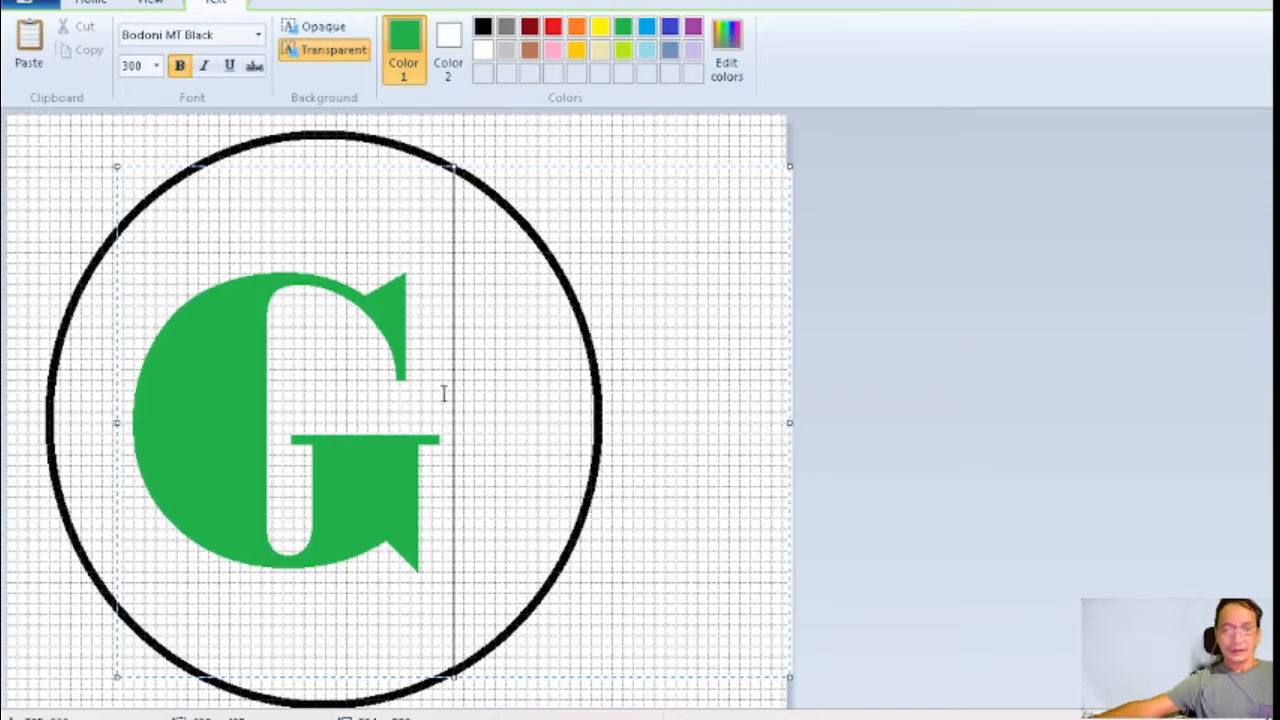
left_click_drag(115, 170, 182, 190)
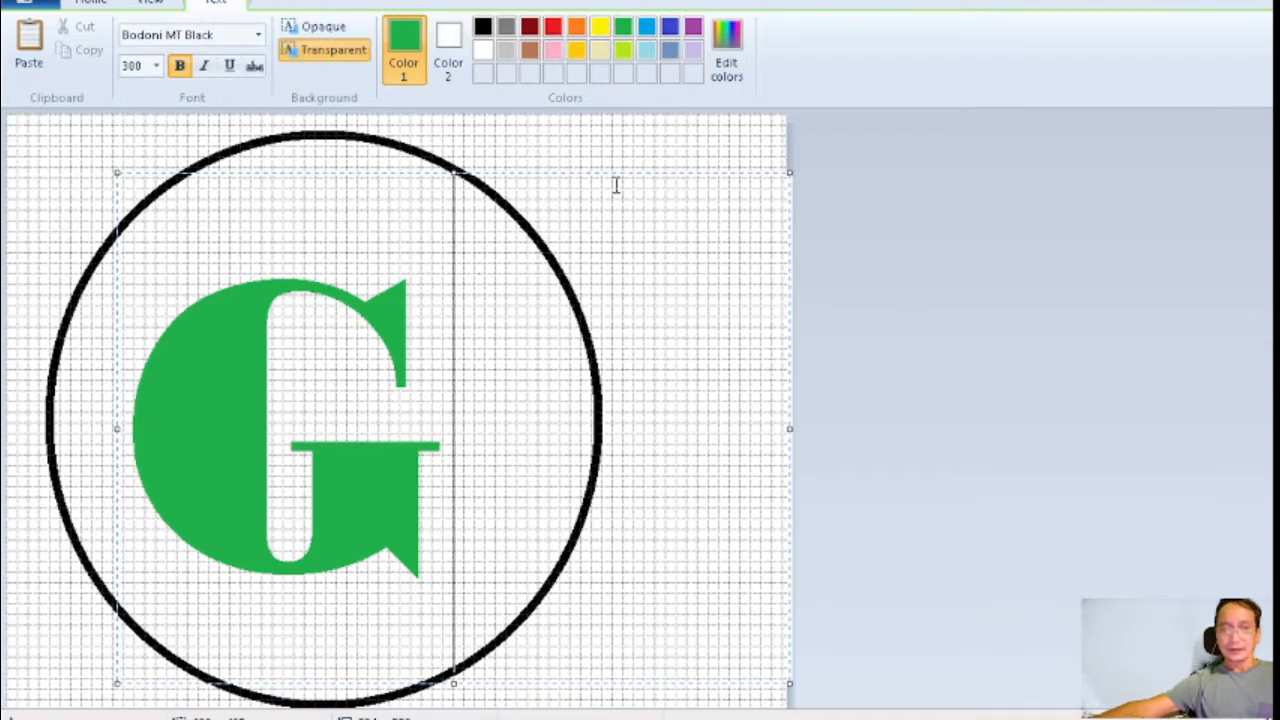
left_click(606, 142)
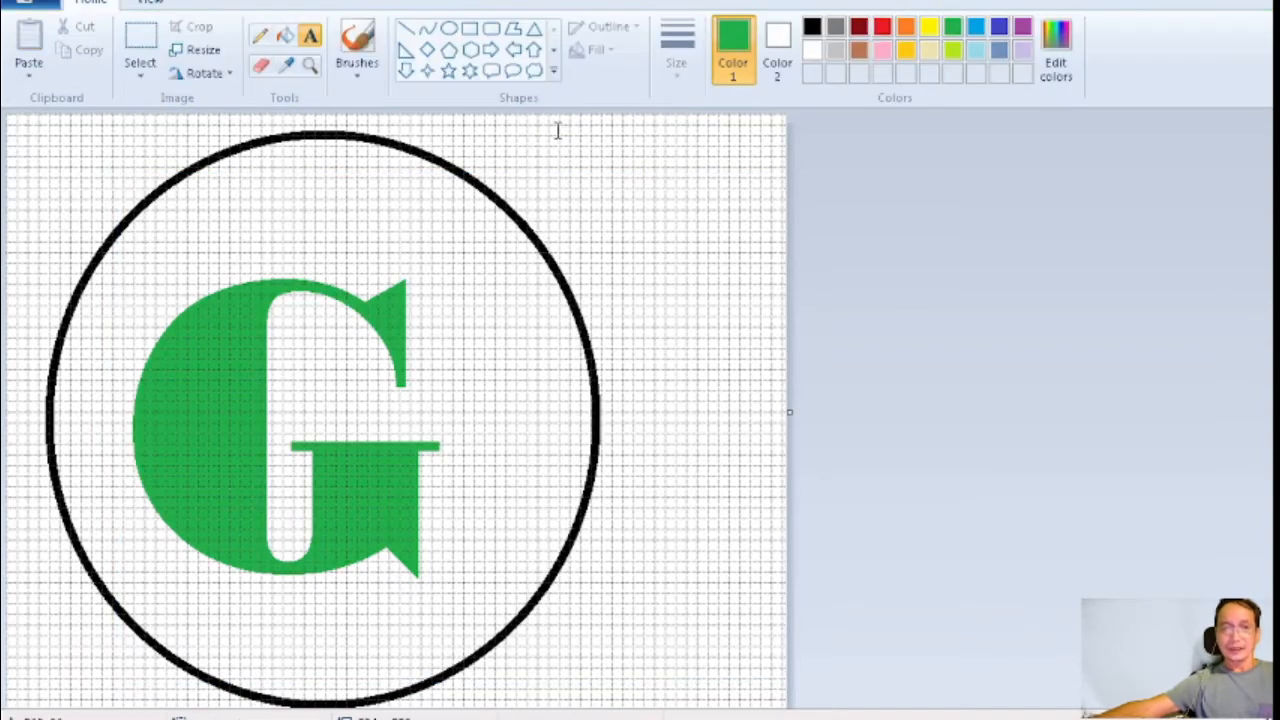
Choose the Fill tool with red as the fill colour.
left_click(288, 37)
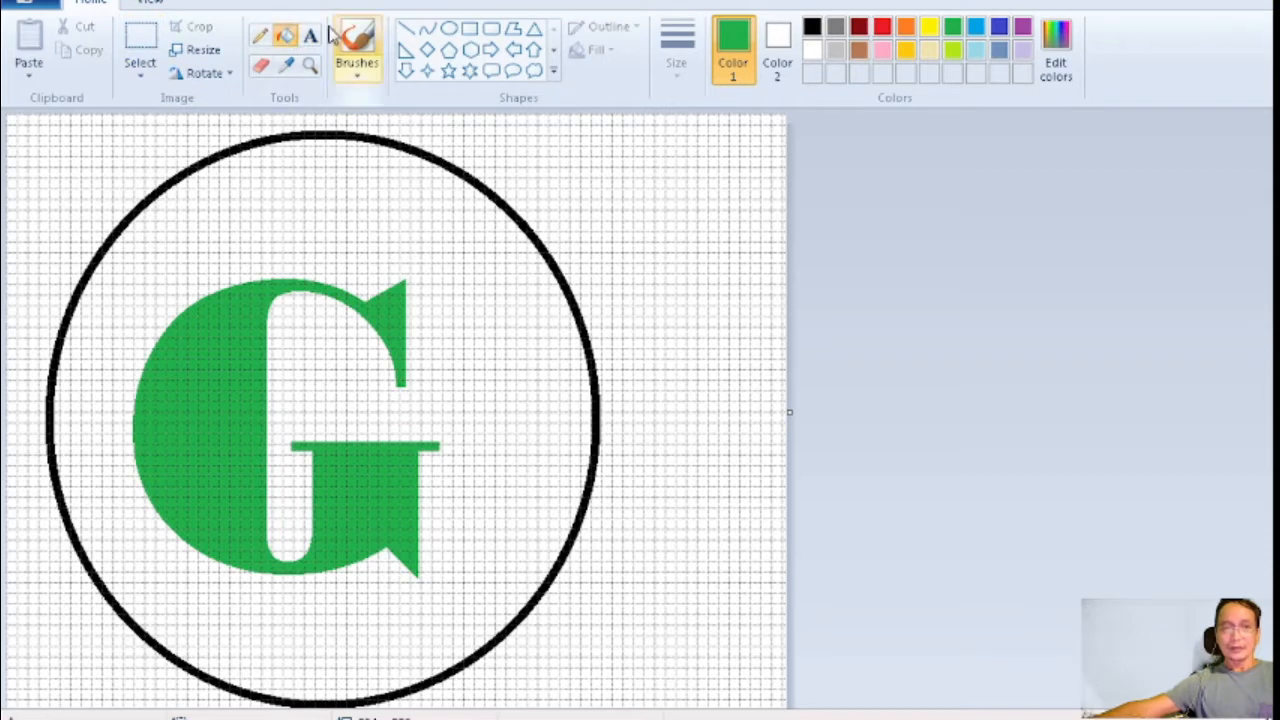
left_click(882, 28)
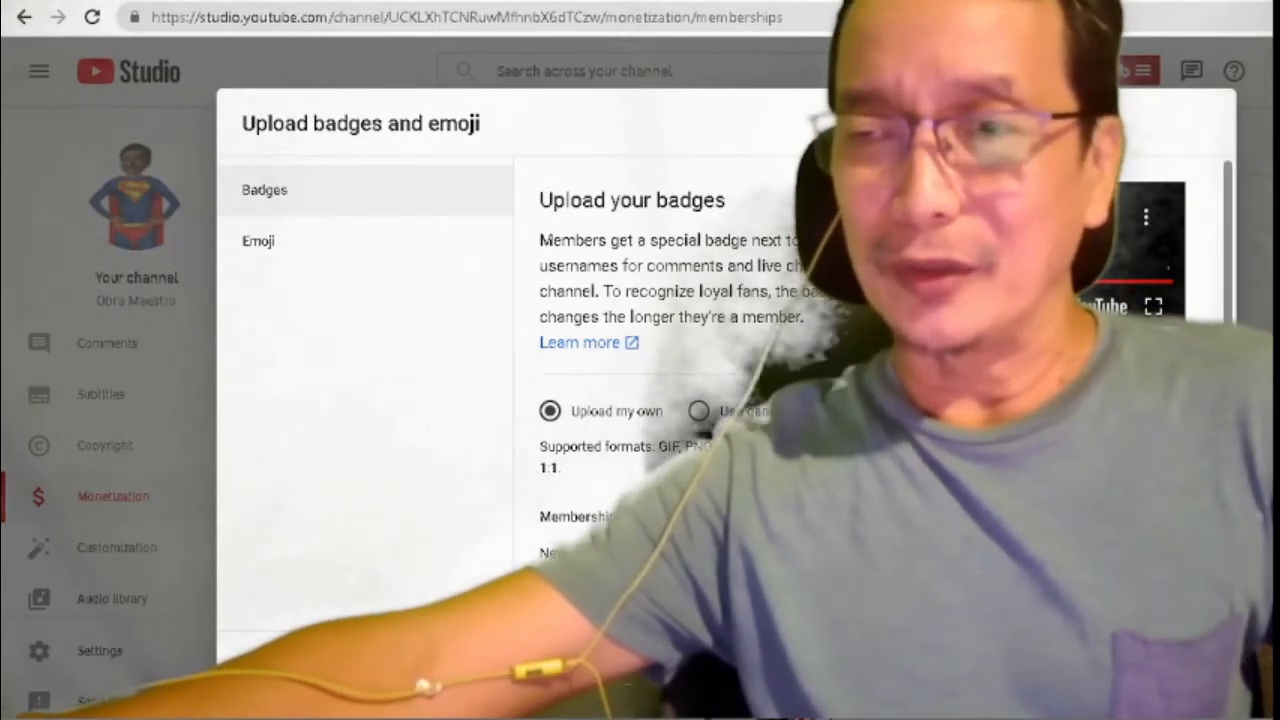
Examine the supported badge formats and the list of membership duration badges in YouTube Studio.
scroll(700, 432, "down", 2)
scroll(700, 432, "down", 1)
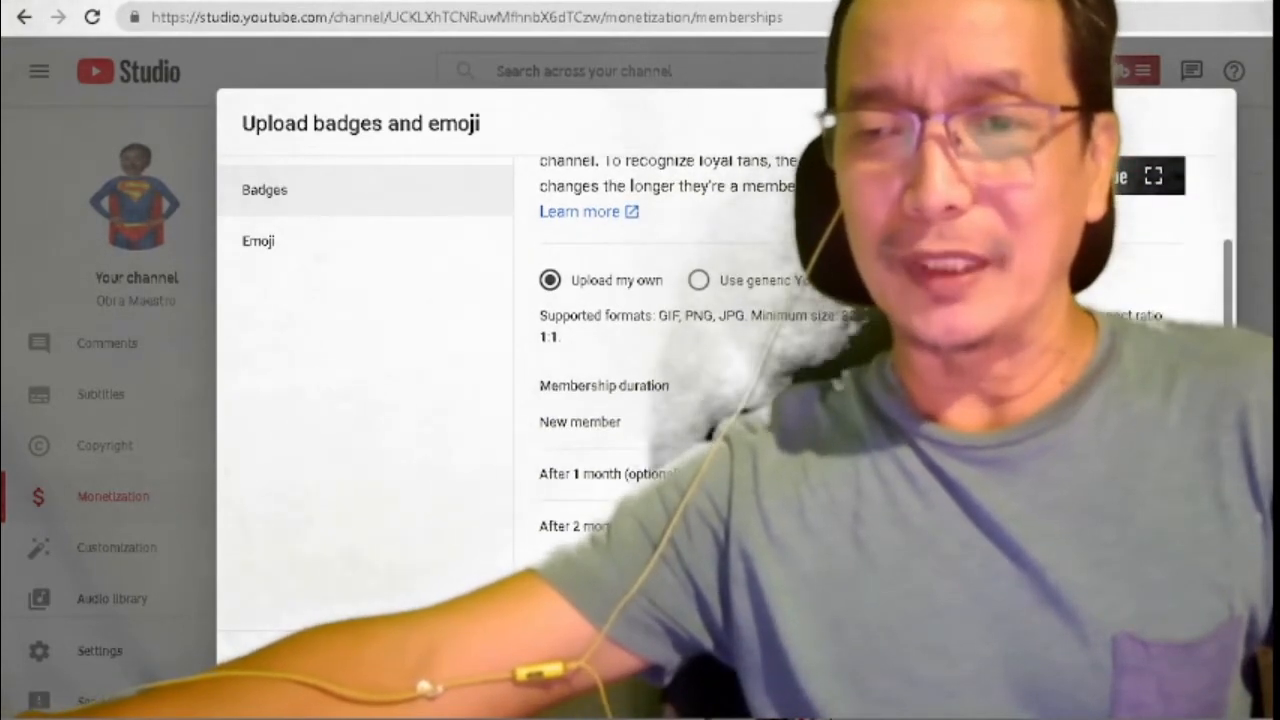
scroll(700, 432, "down", 1)
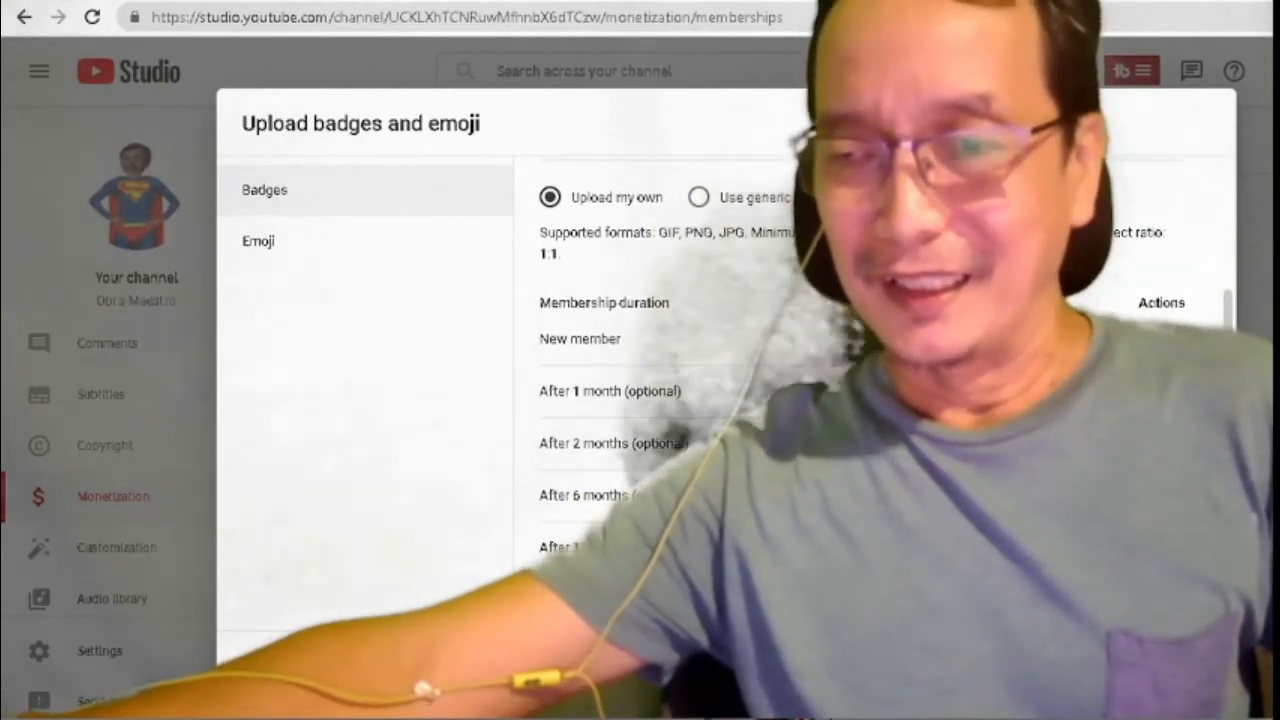
Switch to OBS Studio and return to the Channel monetization window in Chrome.
key("alt+Tab")
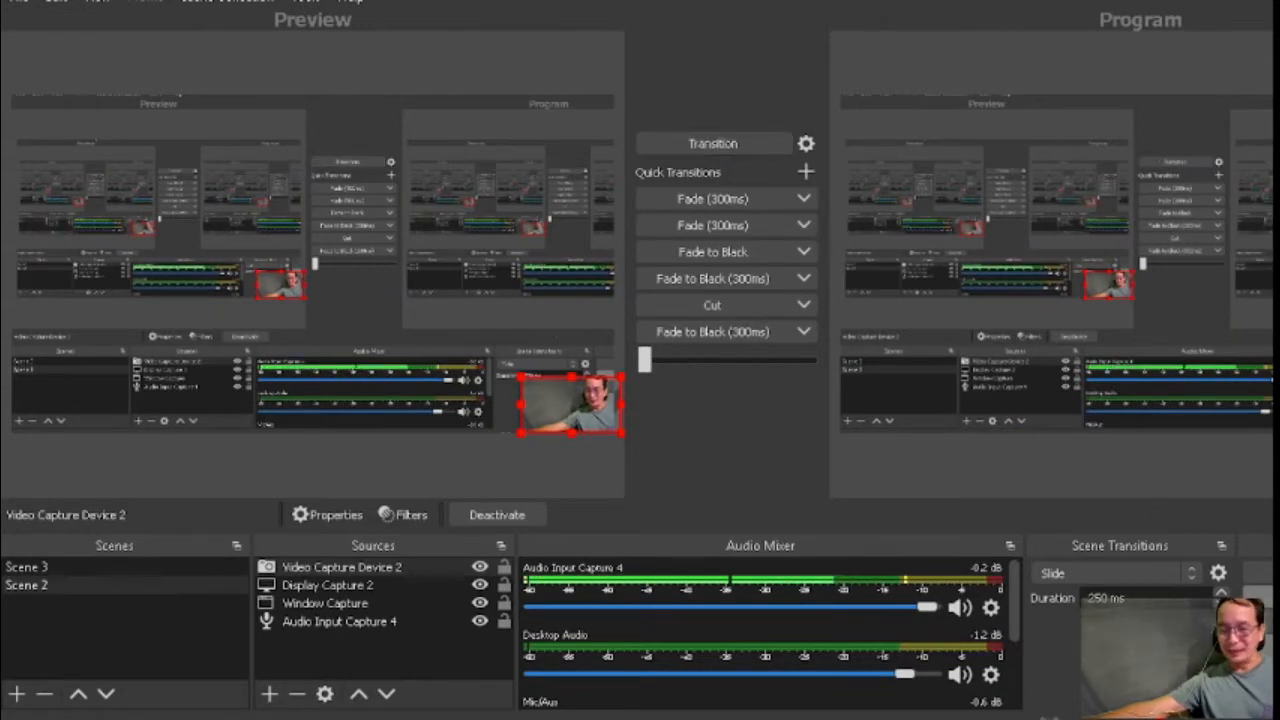
mouse_move(1208, 717)
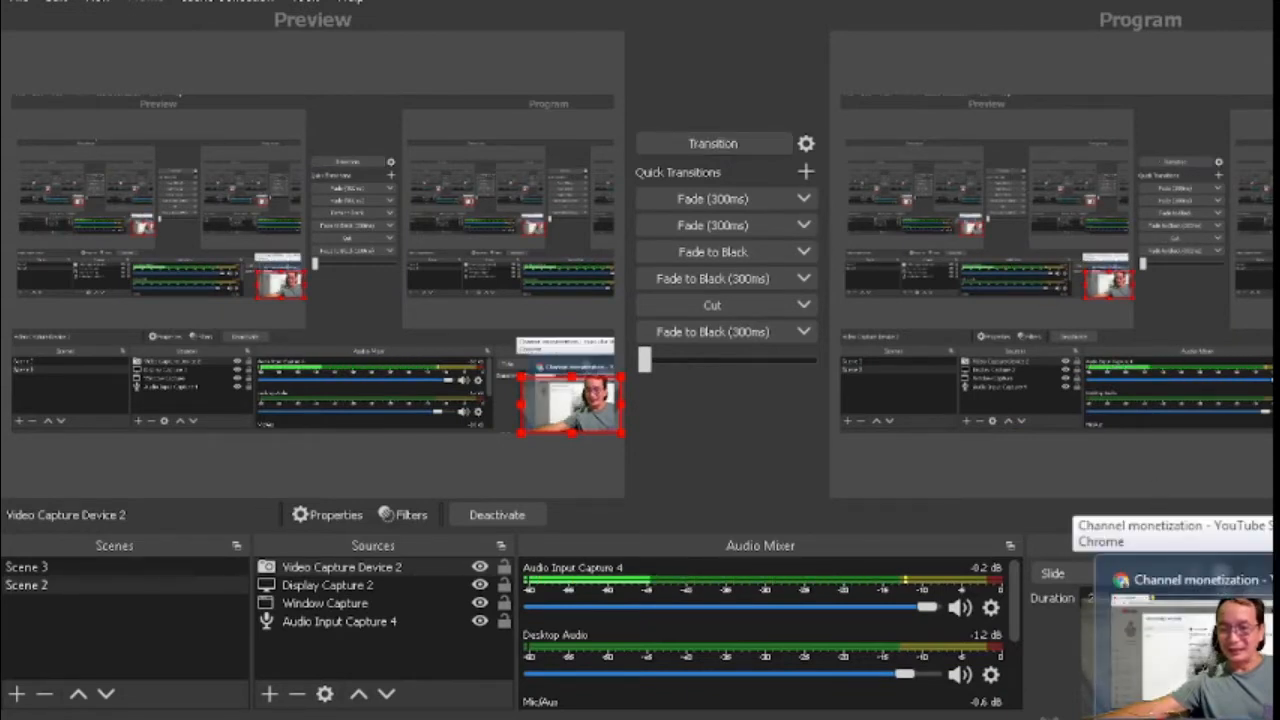
mouse_move(1163, 717)
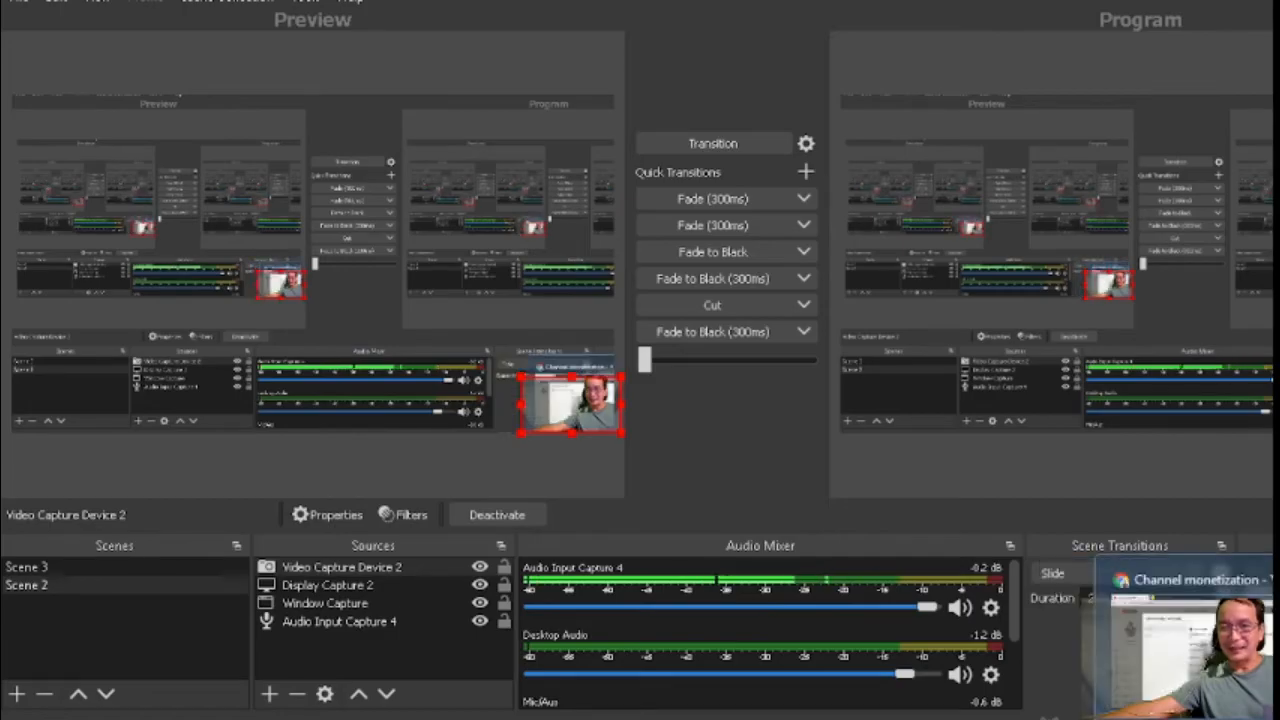
left_click(1208, 717)
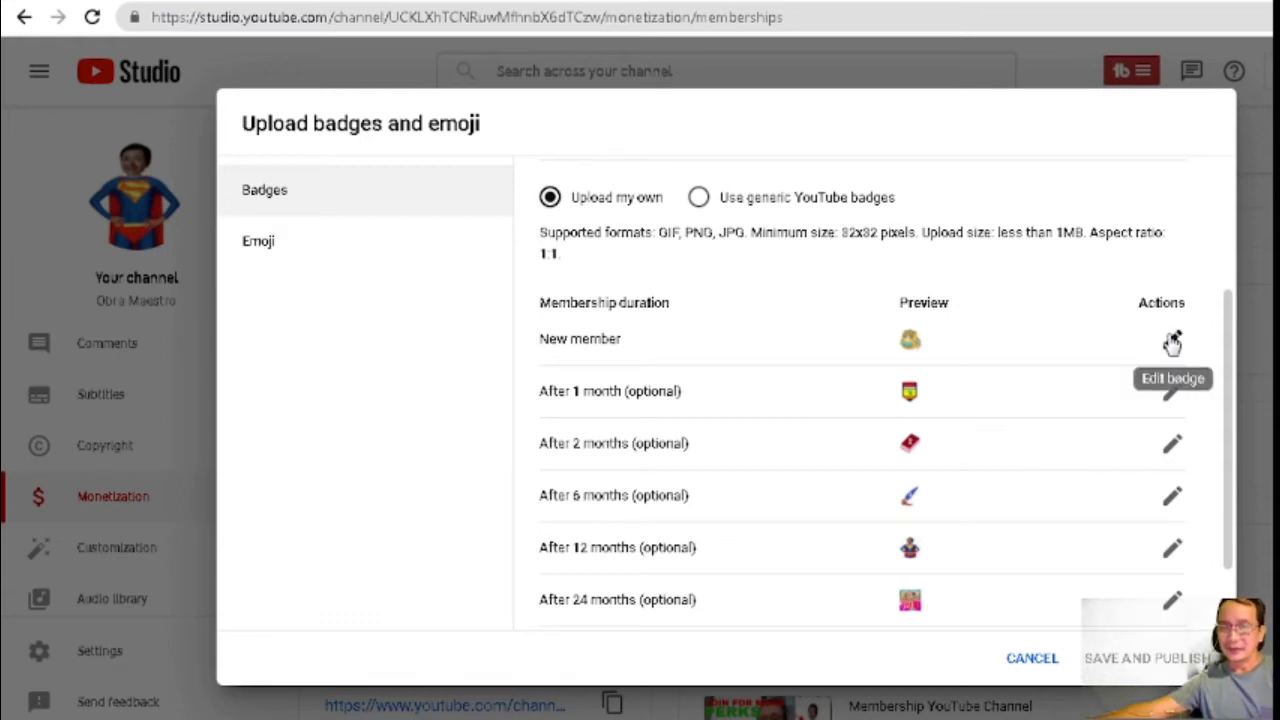
Preview the generic YouTube badges and return to the Upload my own option.
left_click(698, 199)
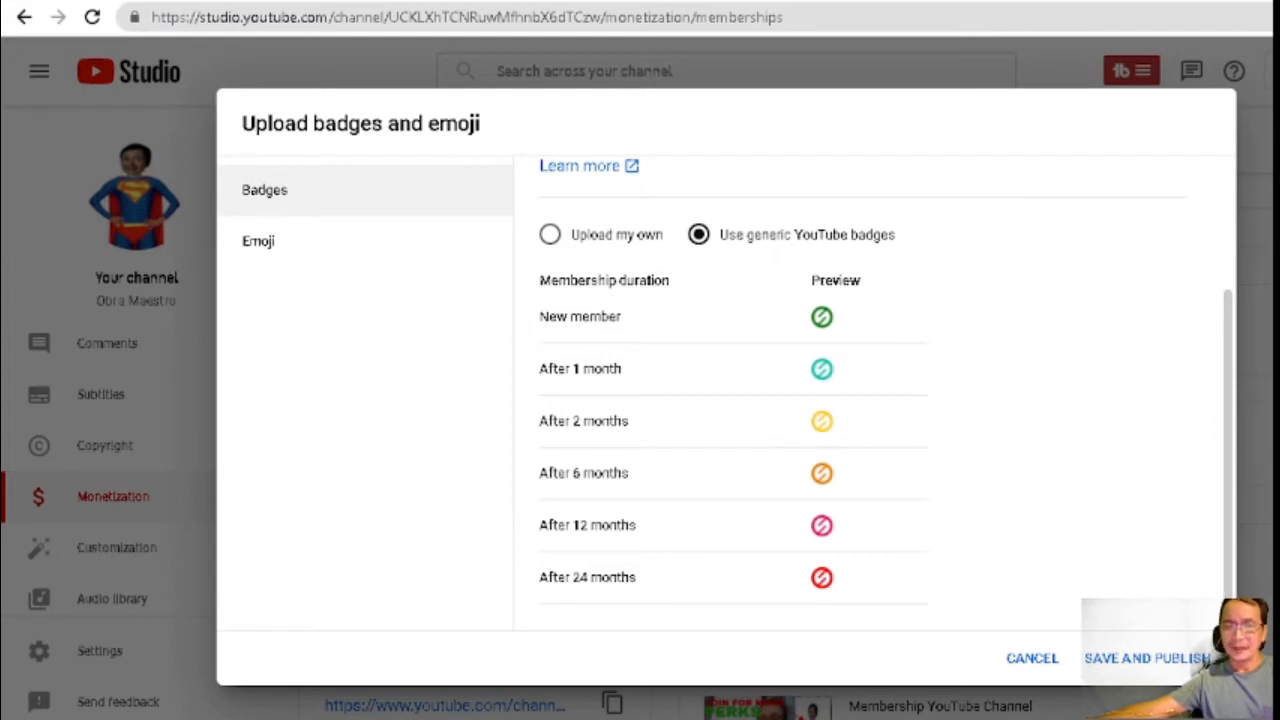
left_click(549, 236)
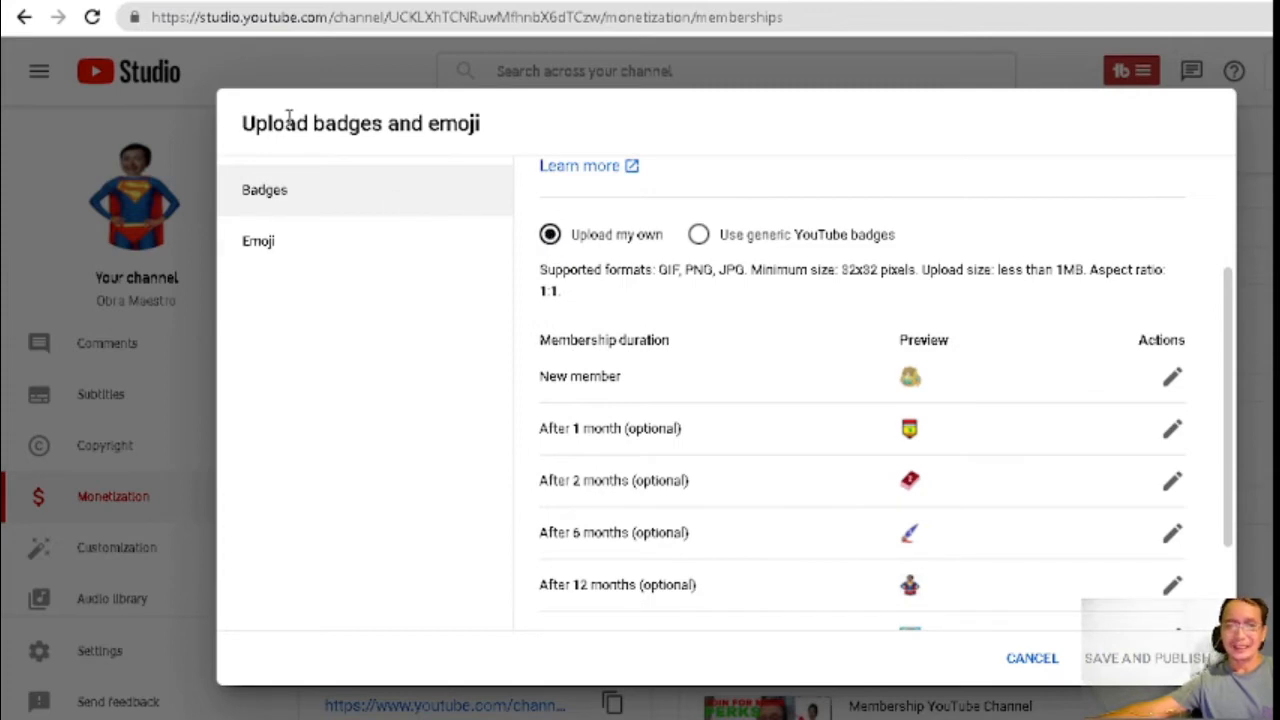
Examine the emoji upload requirements and the complete list of the channel's existing emoji.
left_click(261, 248)
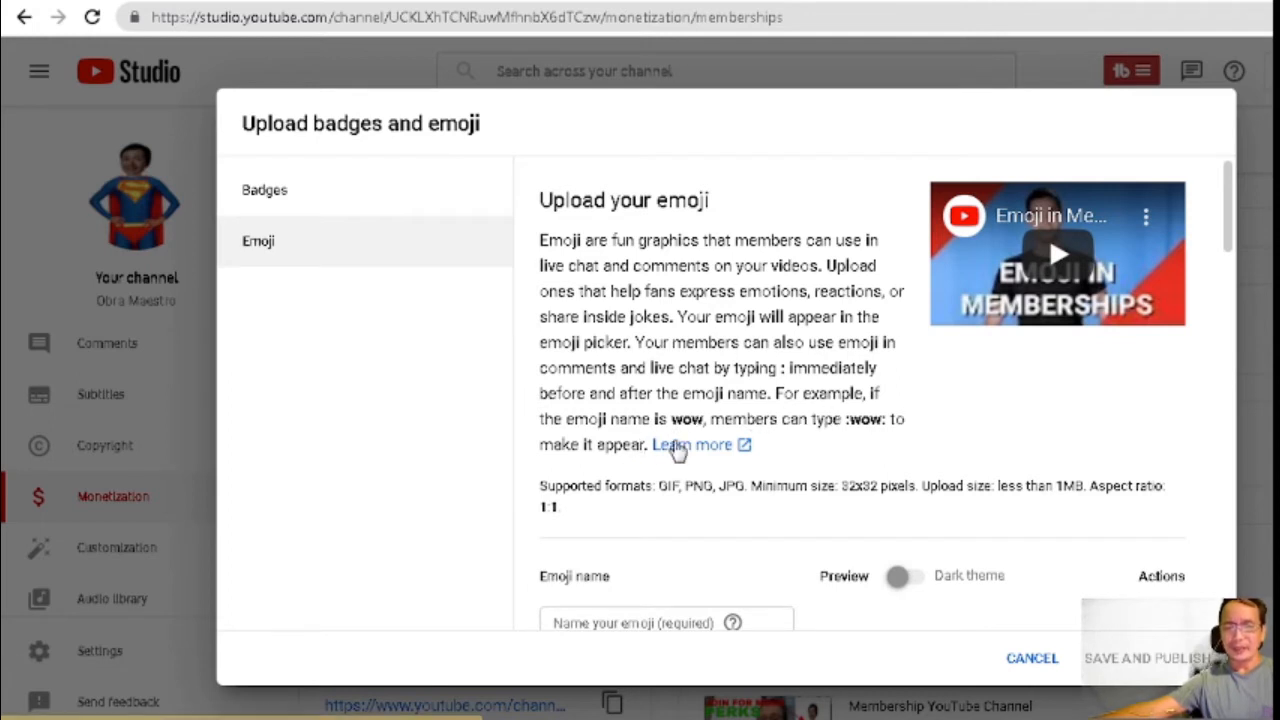
scroll(752, 444, "down", 1)
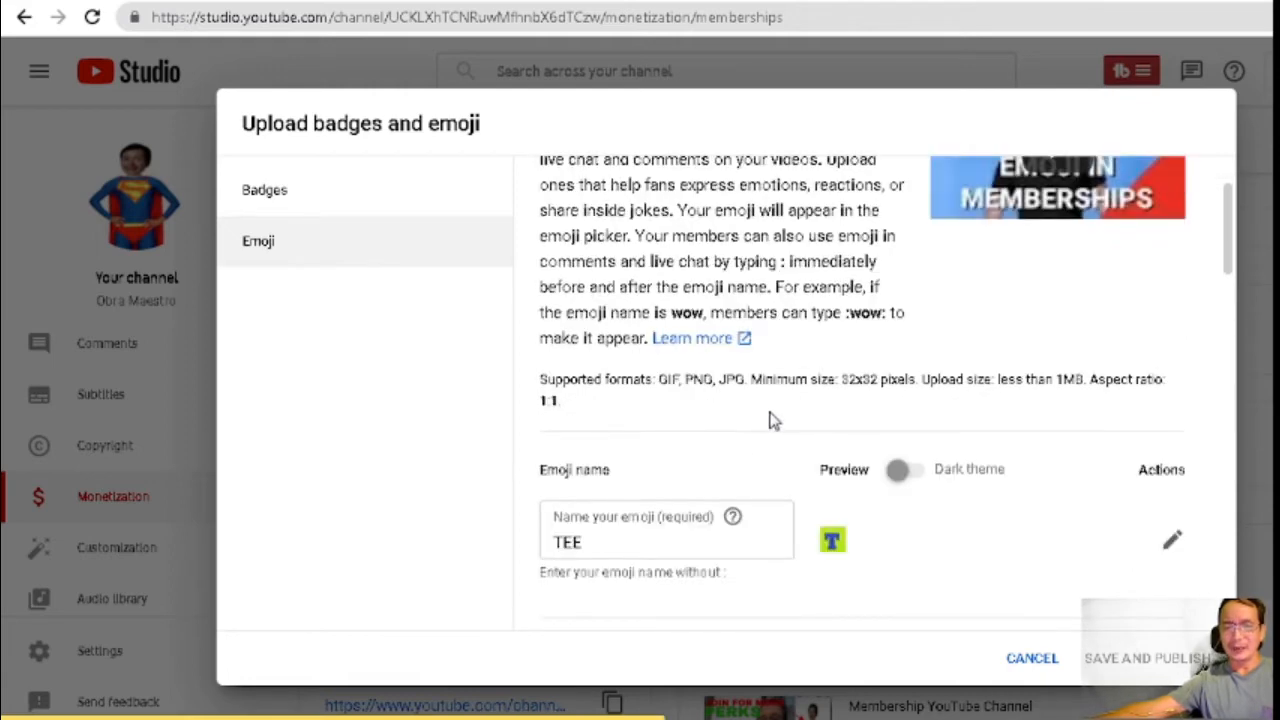
scroll(778, 406, "down", 1)
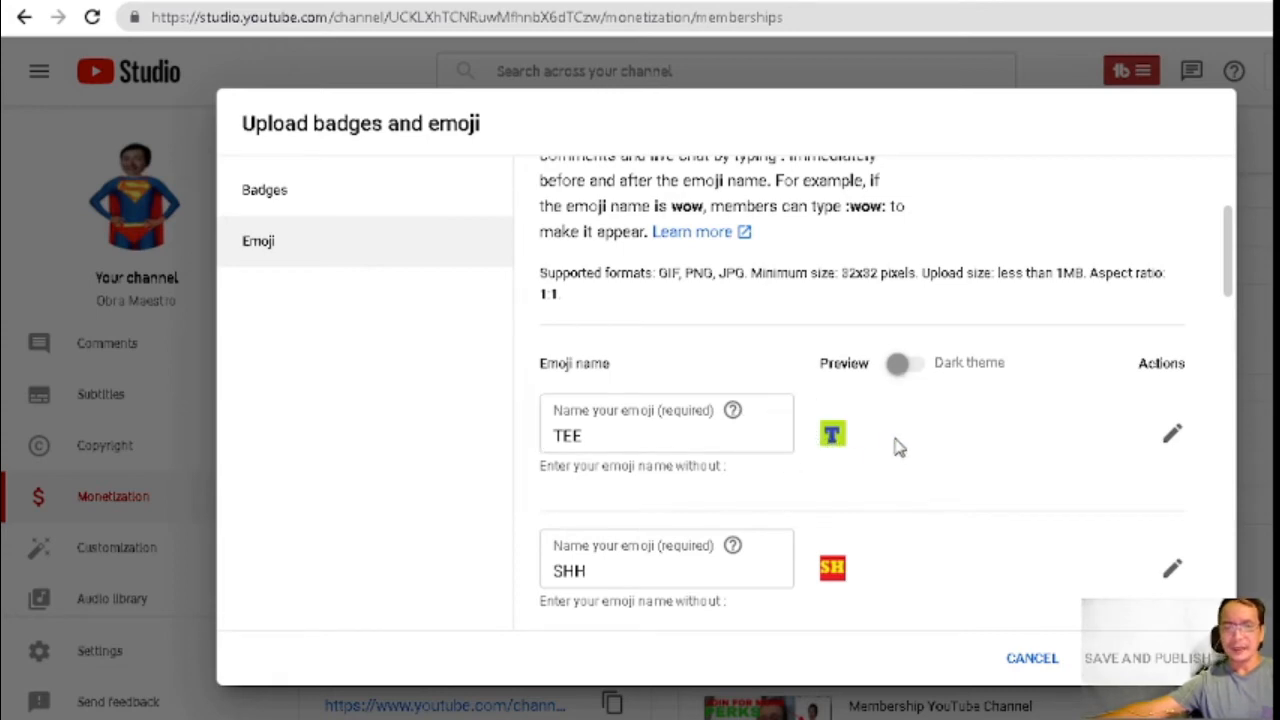
scroll(903, 444, "down", 2)
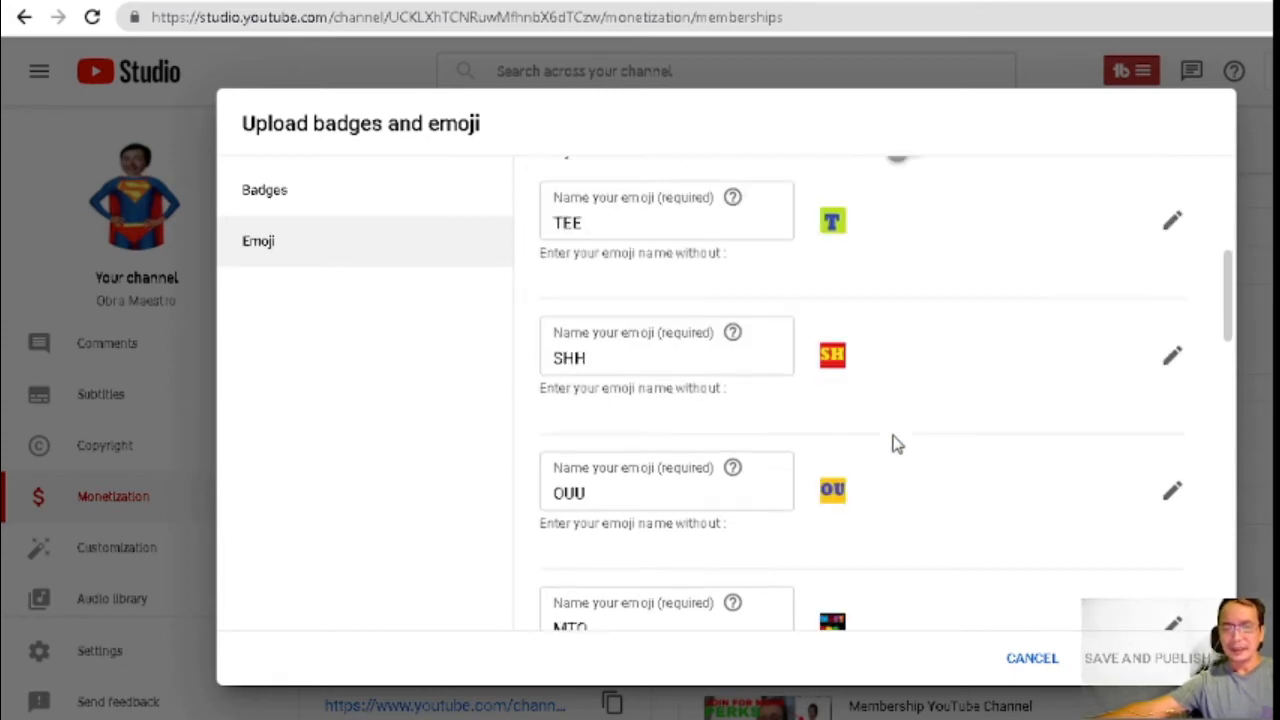
scroll(897, 444, "down", 1)
scroll(897, 444, "down", 2)
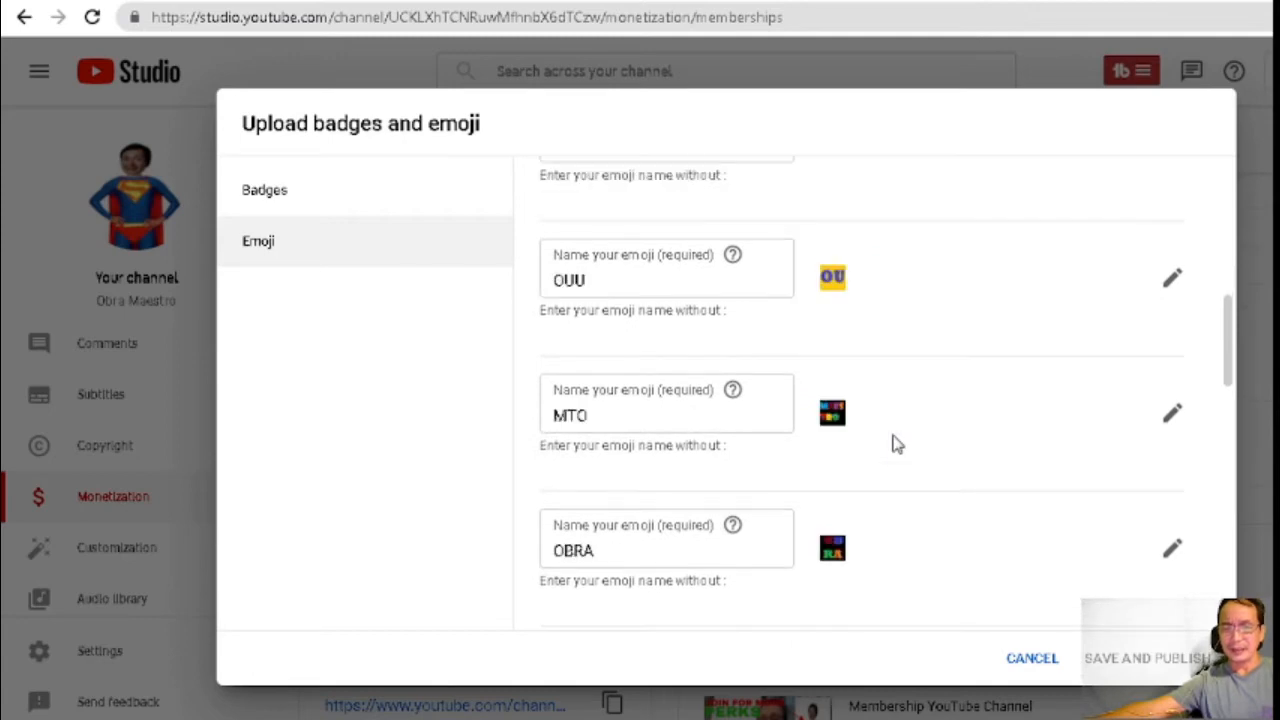
scroll(897, 444, "down", 1)
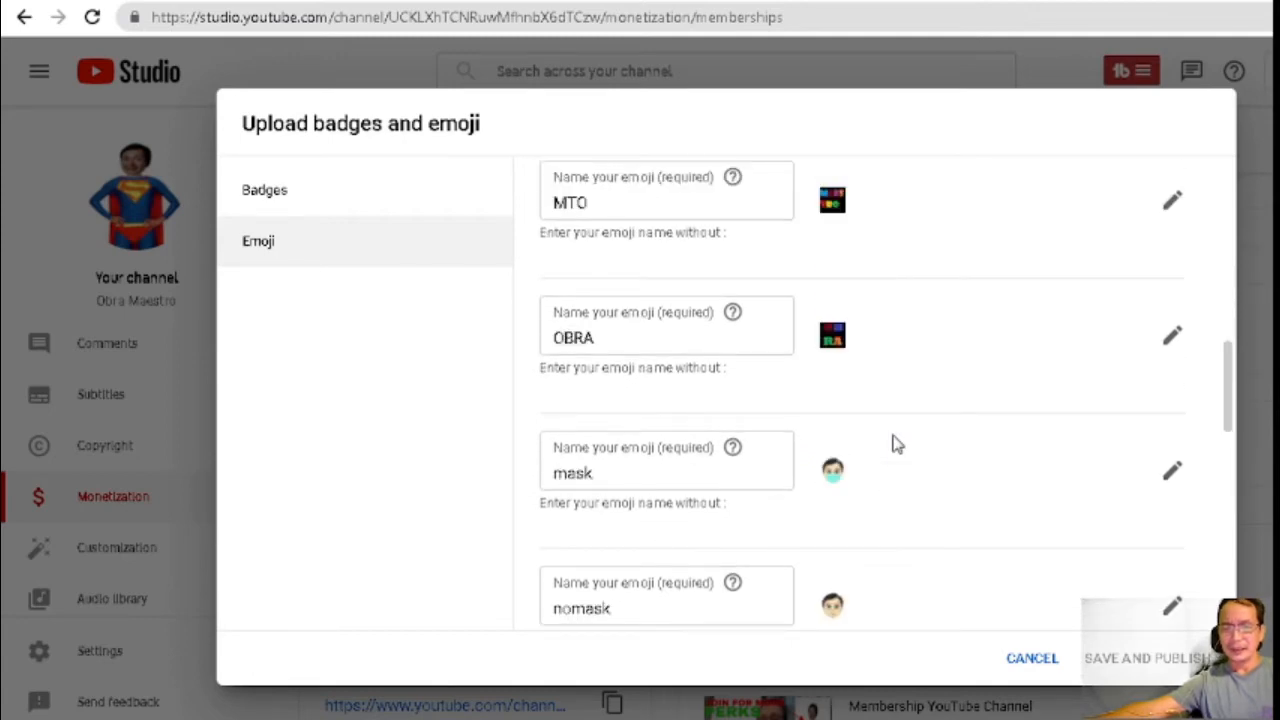
scroll(897, 444, "down", 2)
scroll(897, 444, "down", 1)
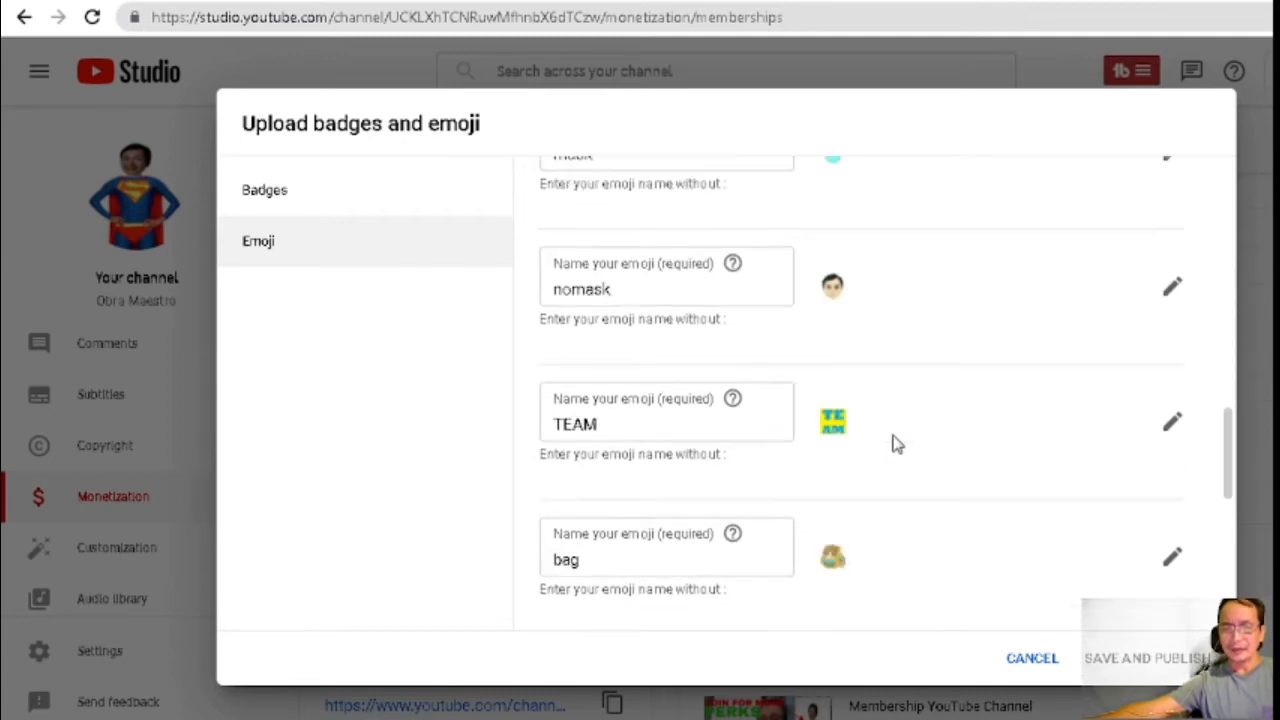
scroll(897, 444, "down", 1)
scroll(897, 444, "down", 2)
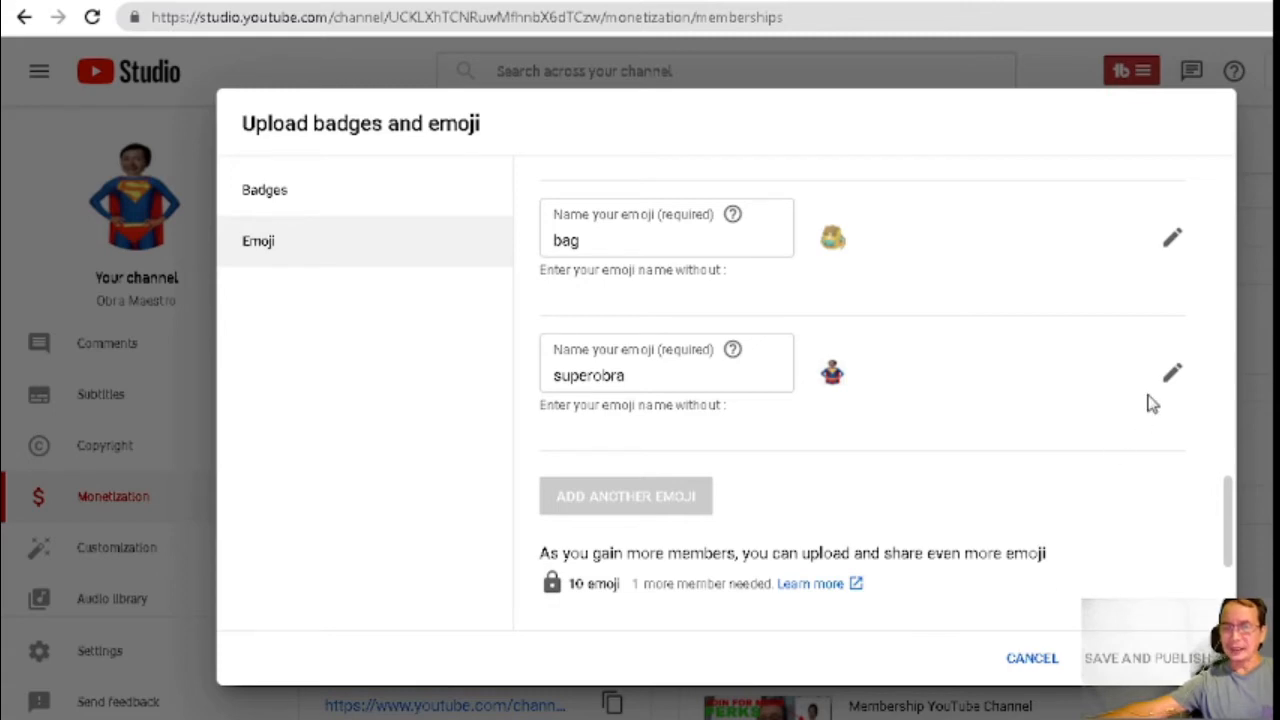
Check the image editing options of the TEE emoji and dismiss them without making a choice.
scroll(1126, 429, "up", 3)
scroll(1126, 433, "up", 10)
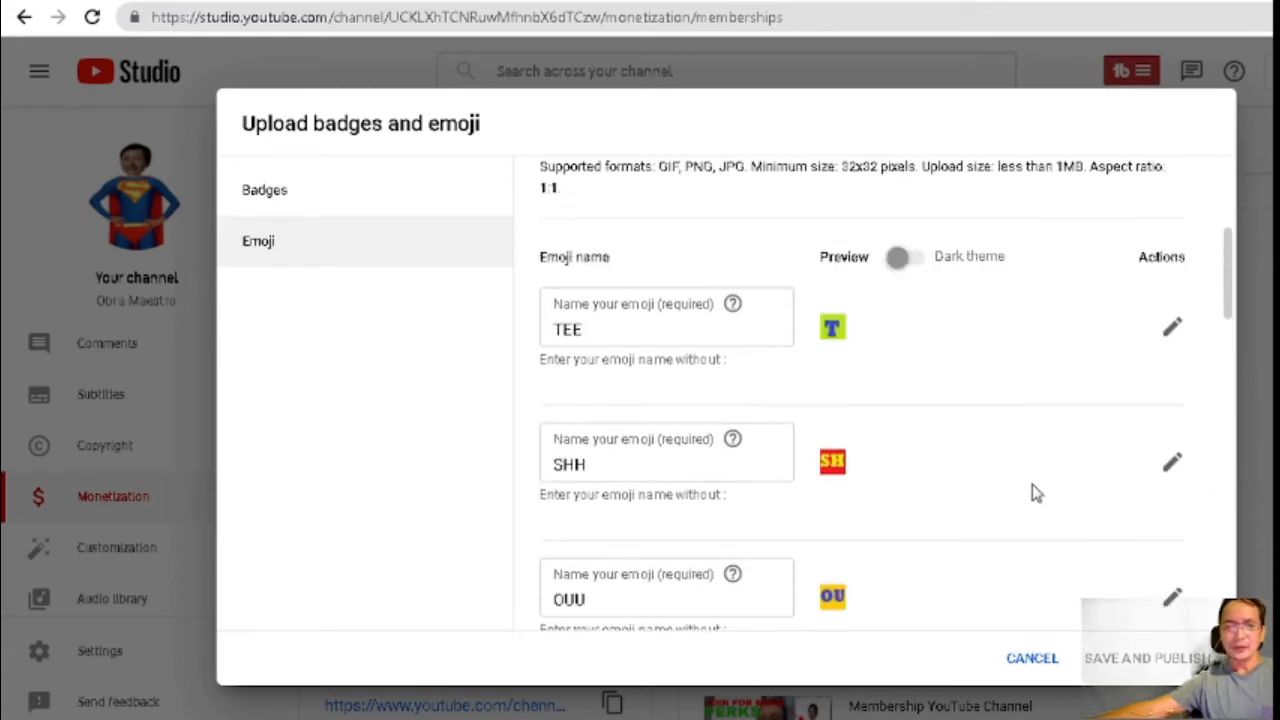
scroll(1030, 492, "down", 1)
scroll(1030, 492, "up", 3)
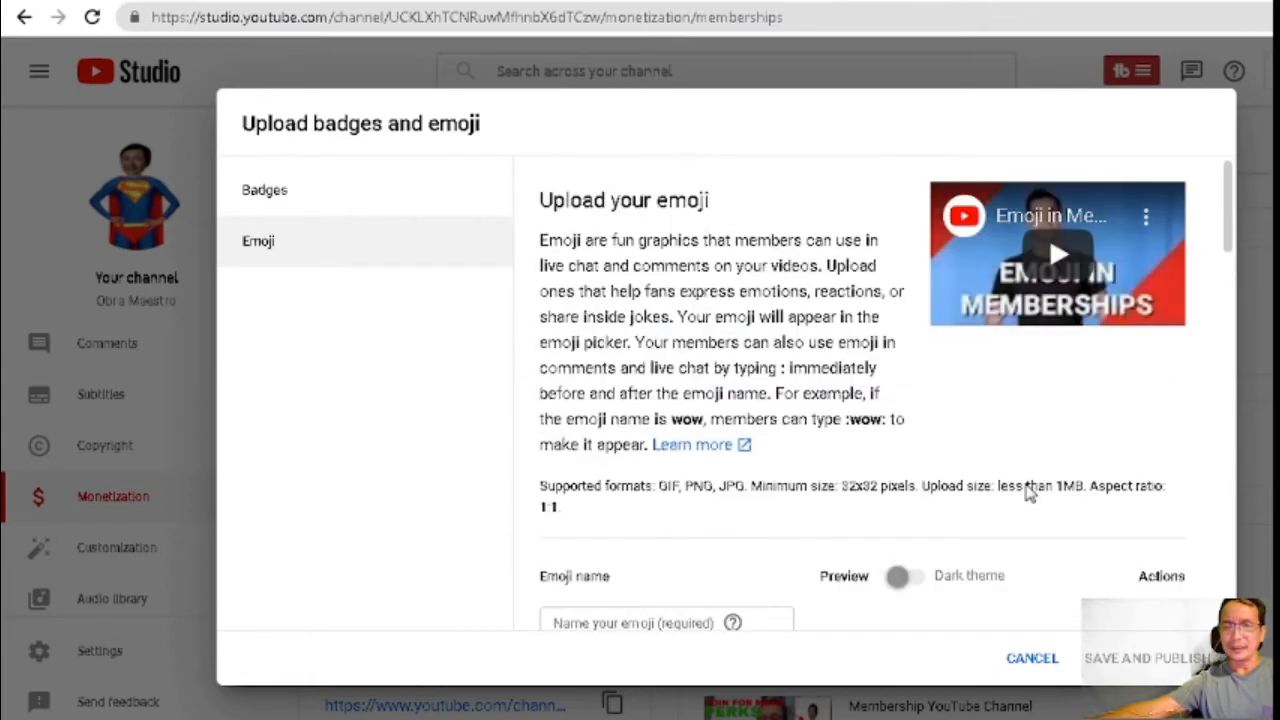
scroll(1030, 492, "down", 1)
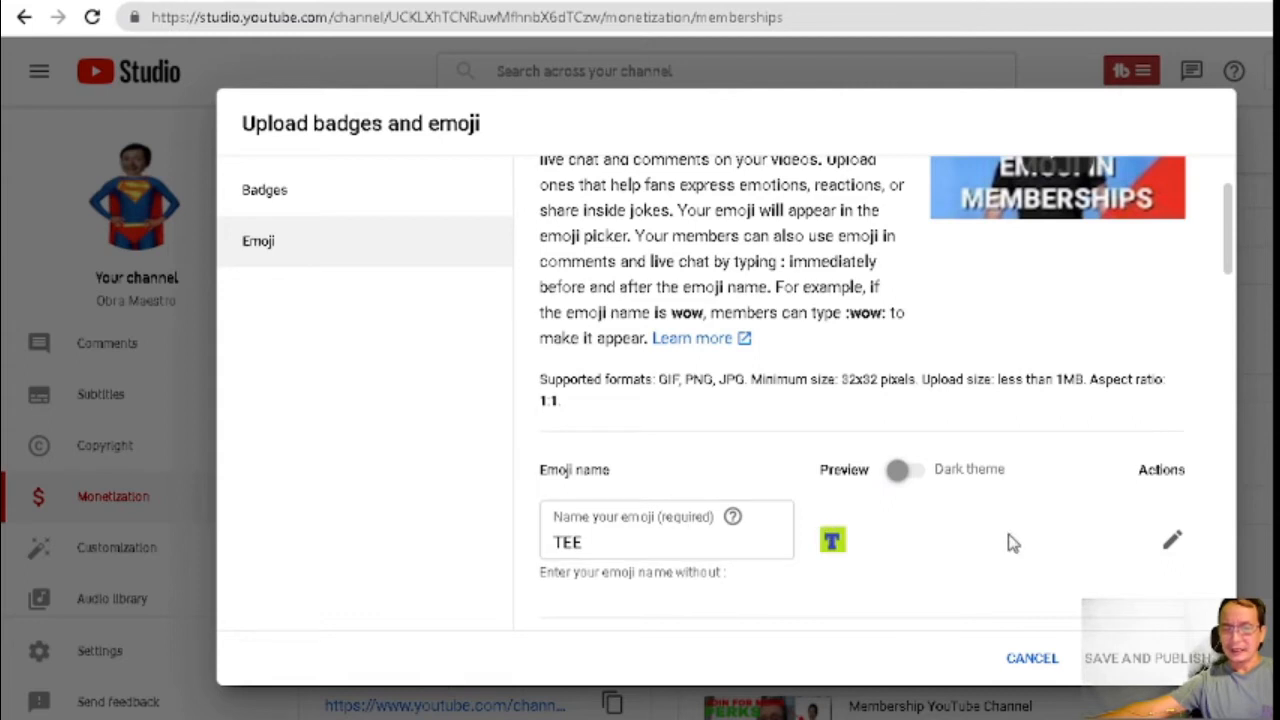
left_click(1172, 546)
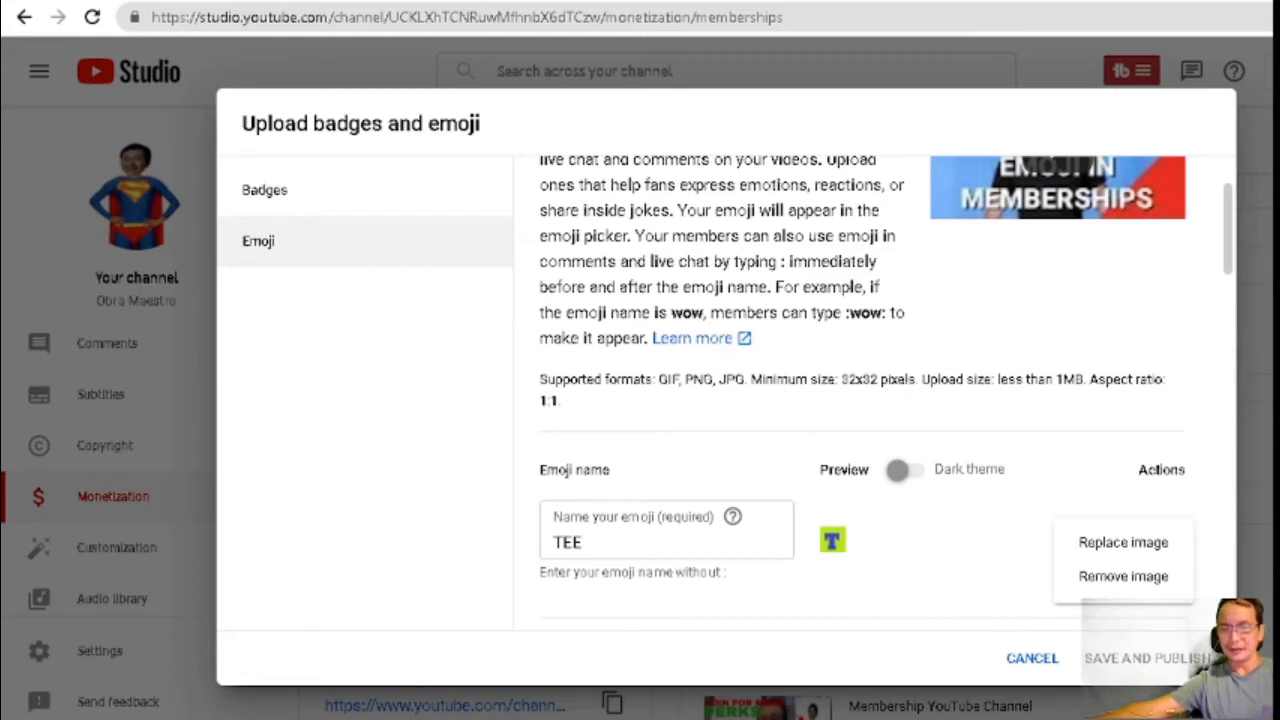
left_click(1026, 668)
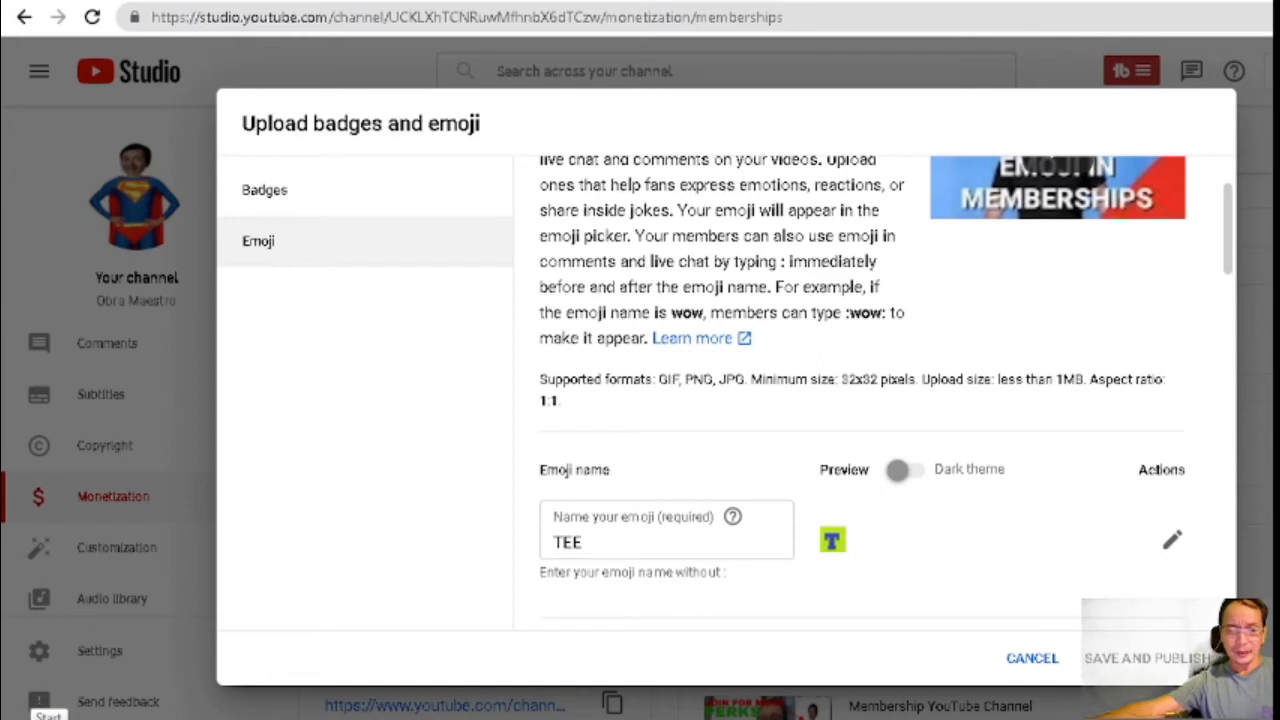
Launch Paint and widen its blank canvas.
left_click(28, 718)
left_click(64, 702)
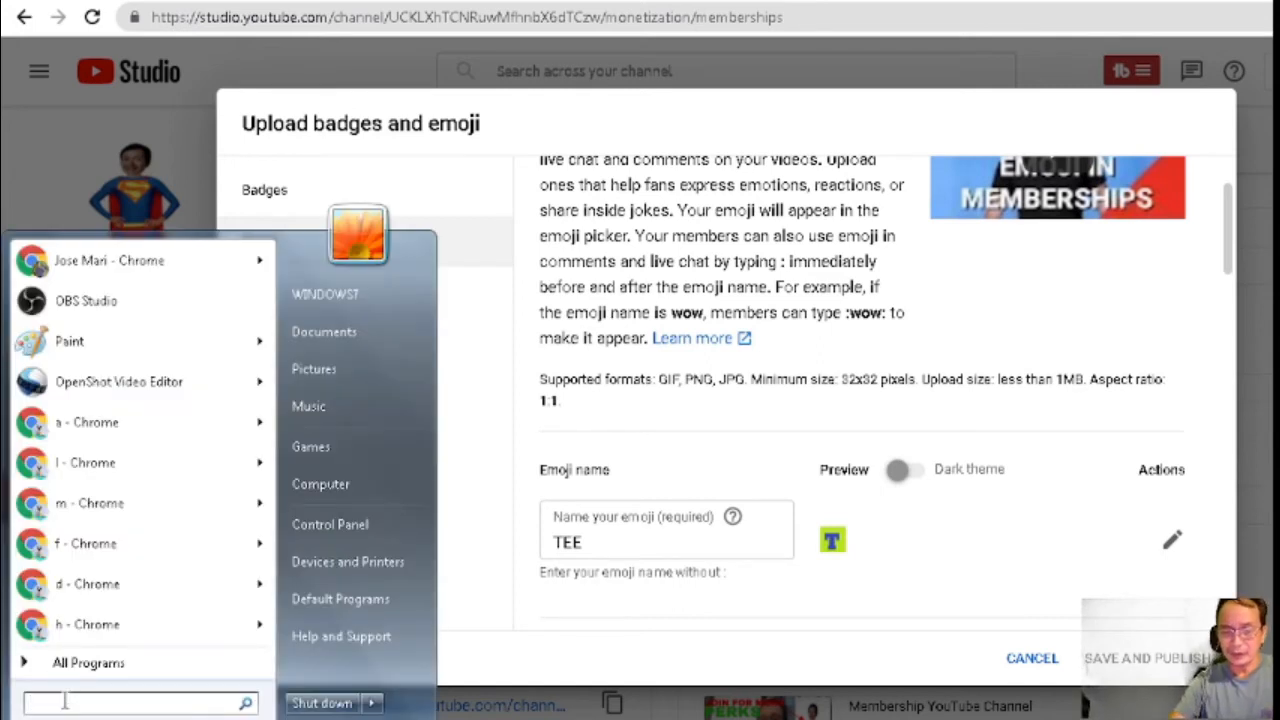
type("pain")
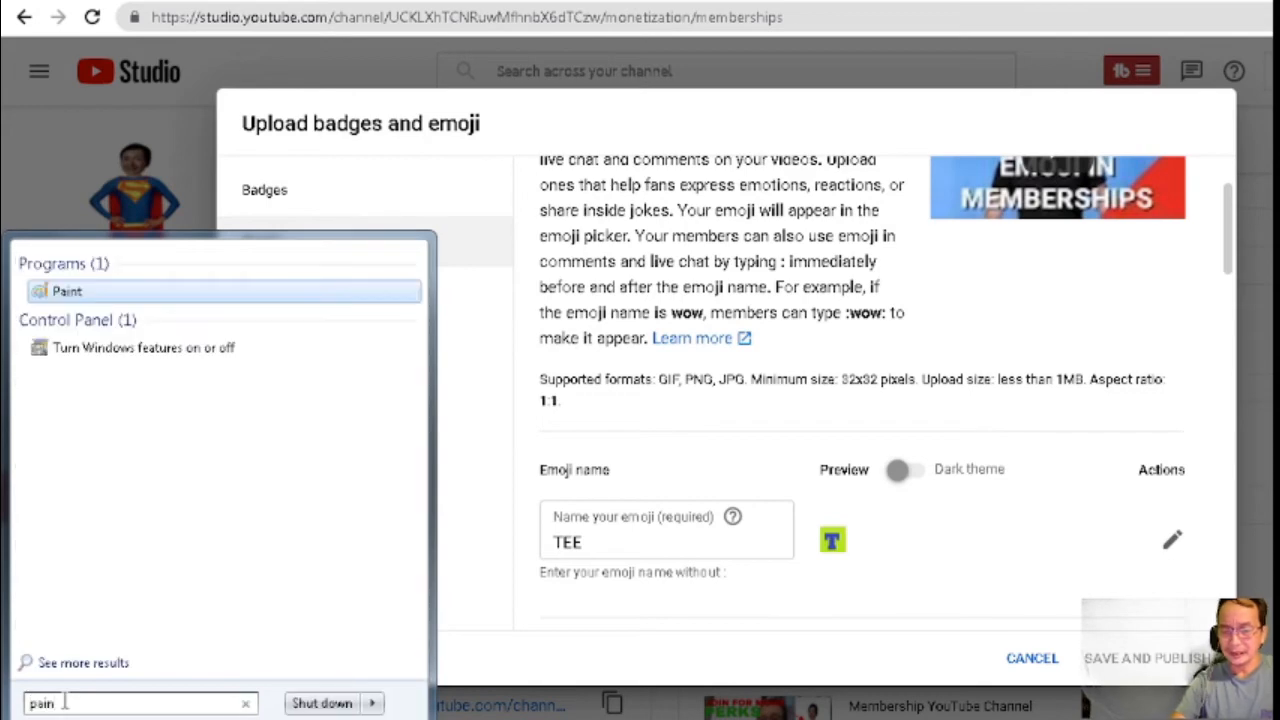
key("Return")
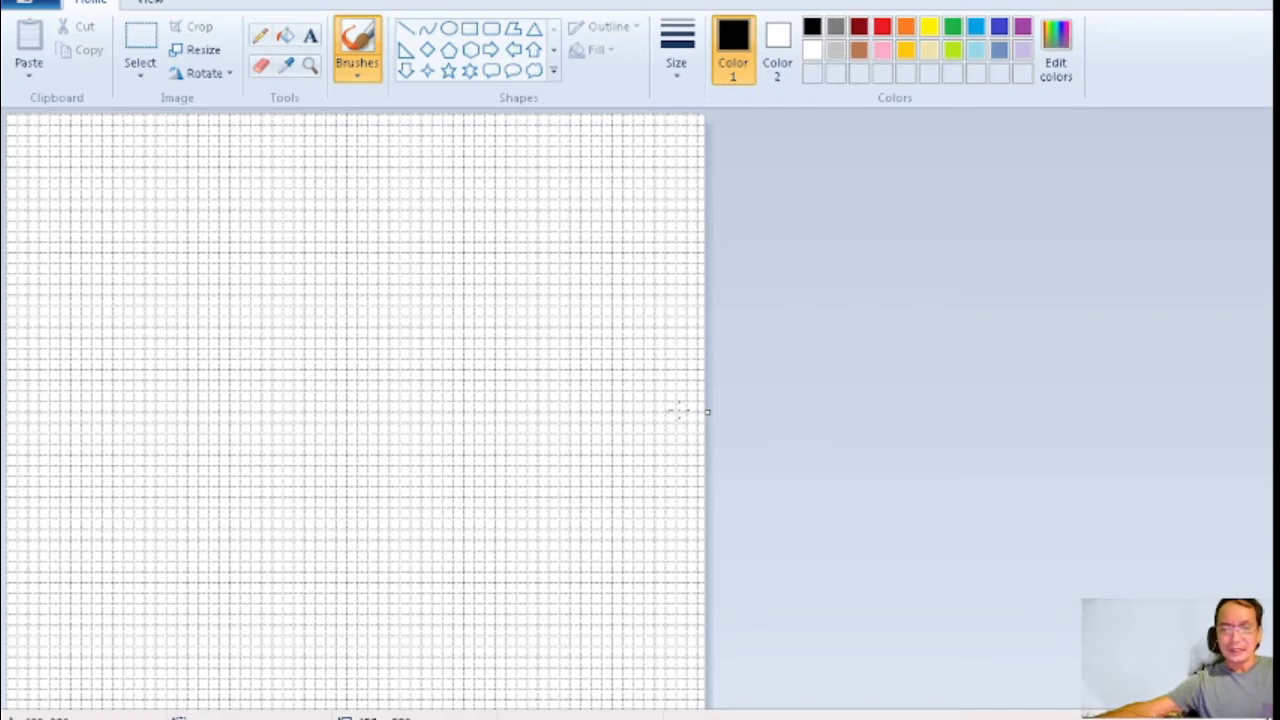
left_click_drag(704, 410, 1274, 385)
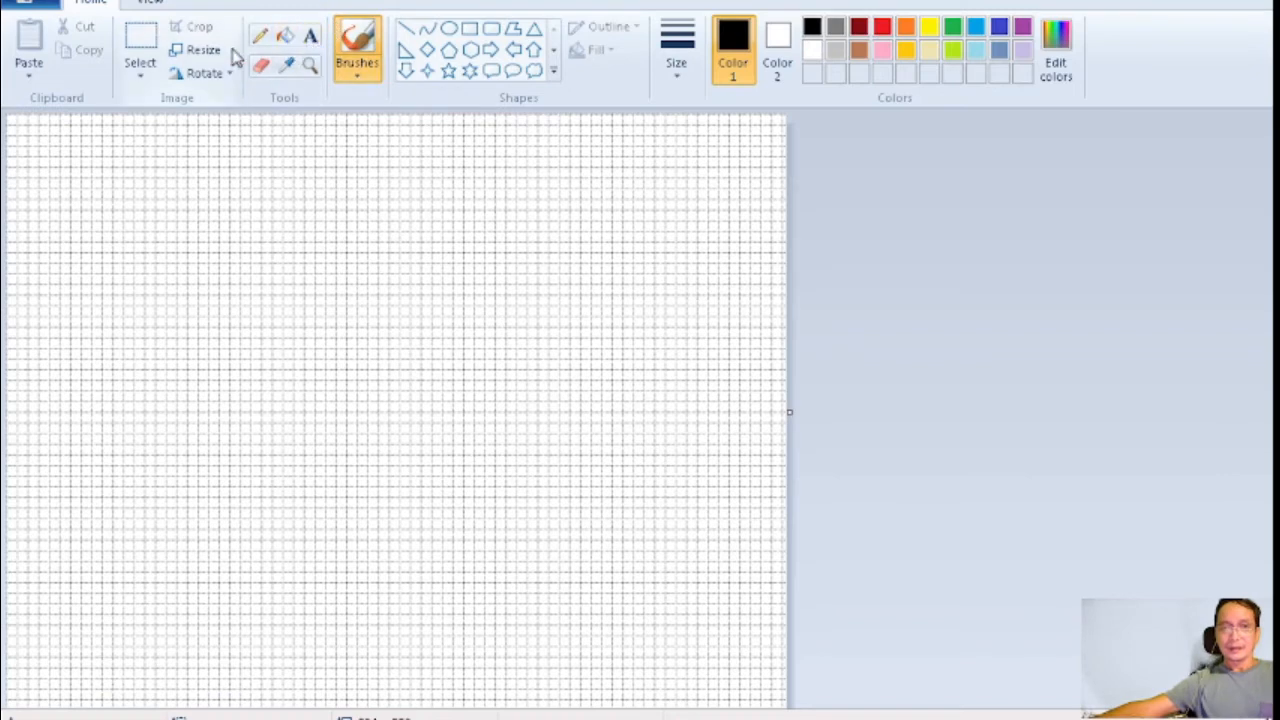
Draw a large black circle with the thickest outline size on the blank canvas.
left_click(448, 30)
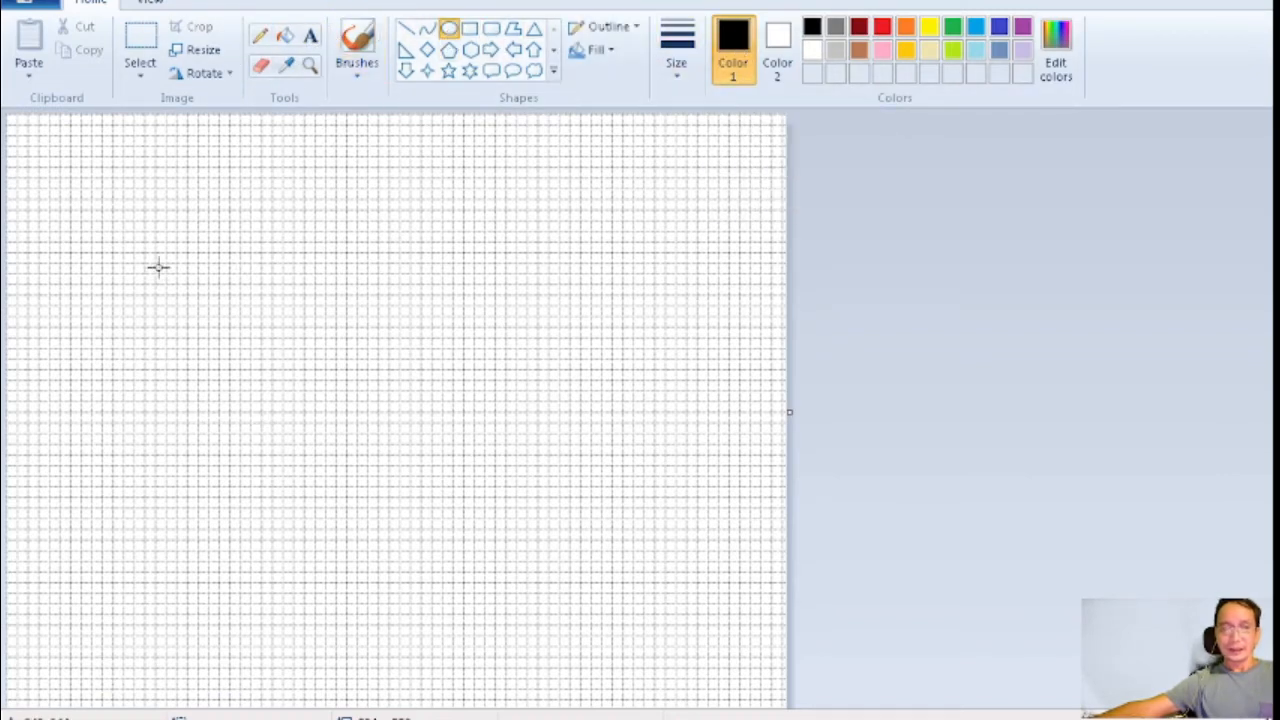
left_click(682, 80)
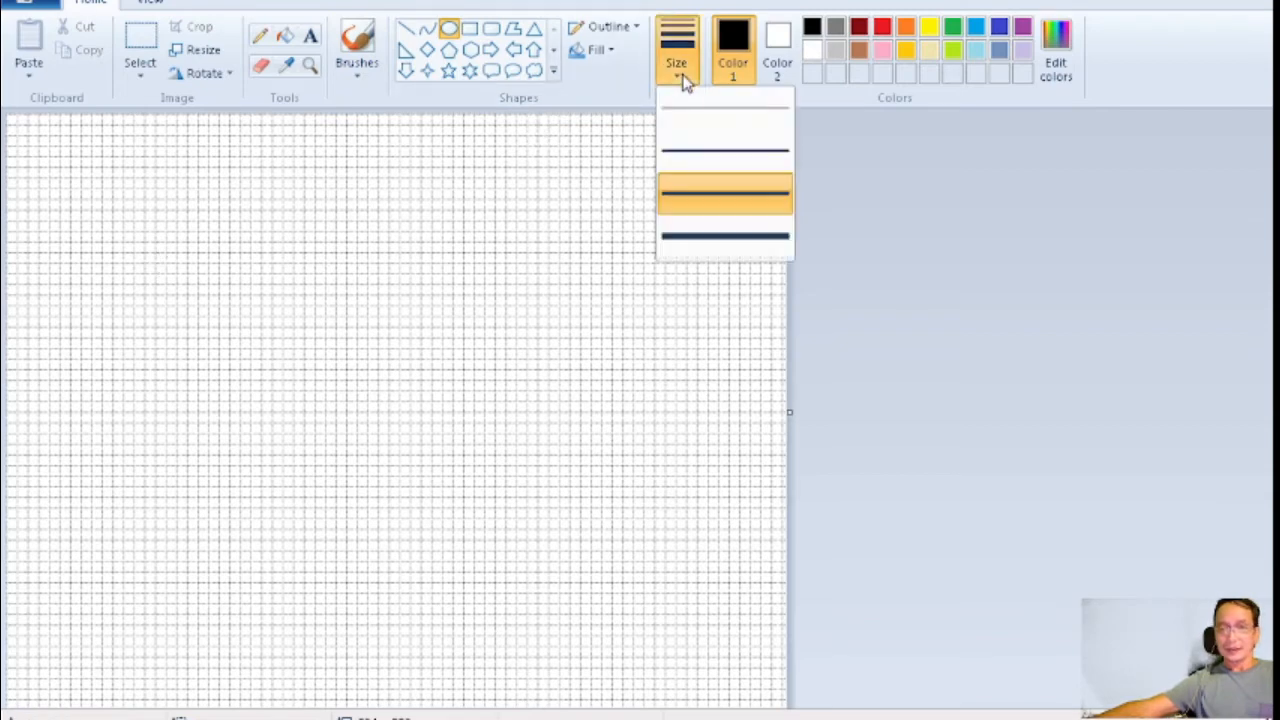
left_click(686, 236)
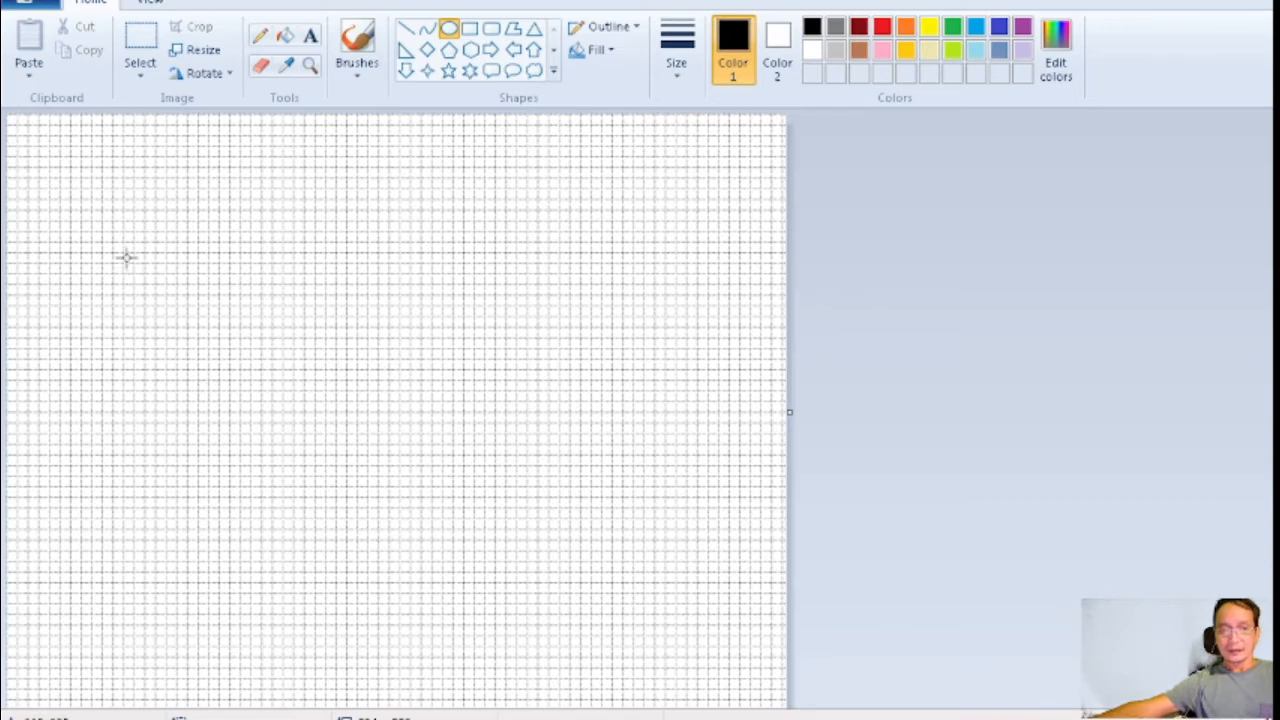
left_click_drag(126, 258, 598, 700)
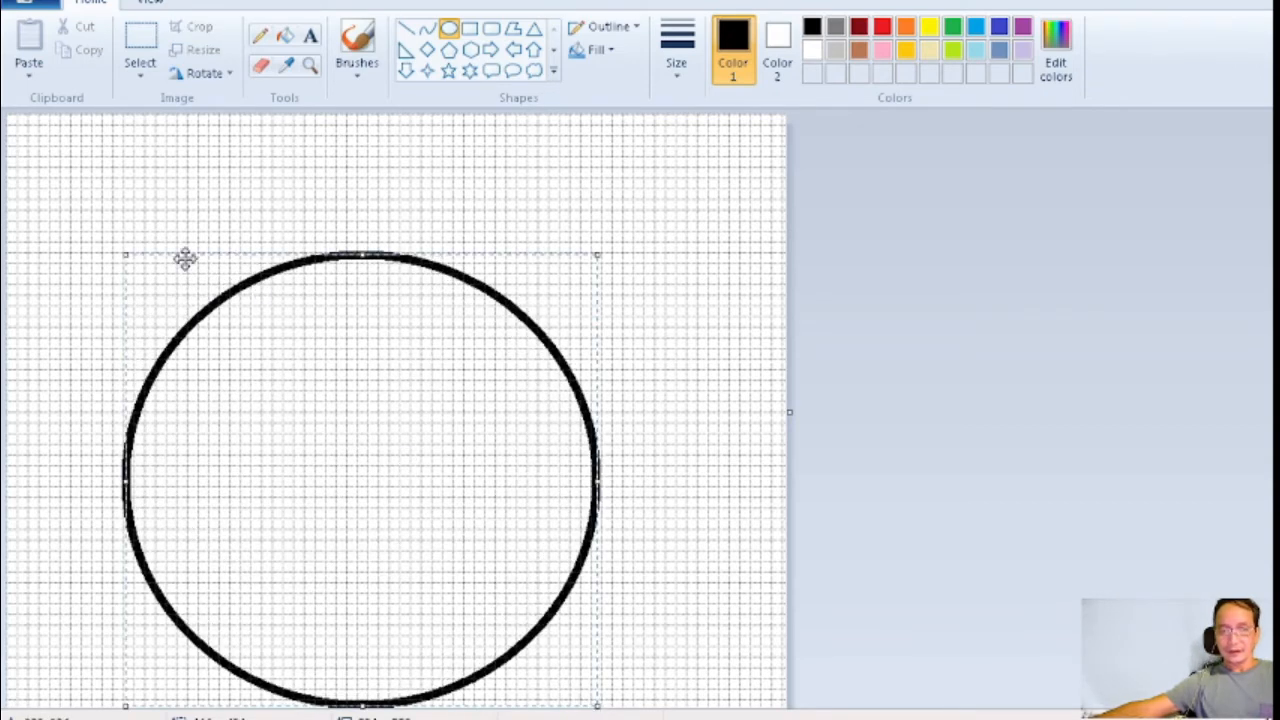
Enlarge the circle to nearly the canvas's full height and add a green letter G inside it at font size 300.
left_click_drag(119, 256, 48, 133)
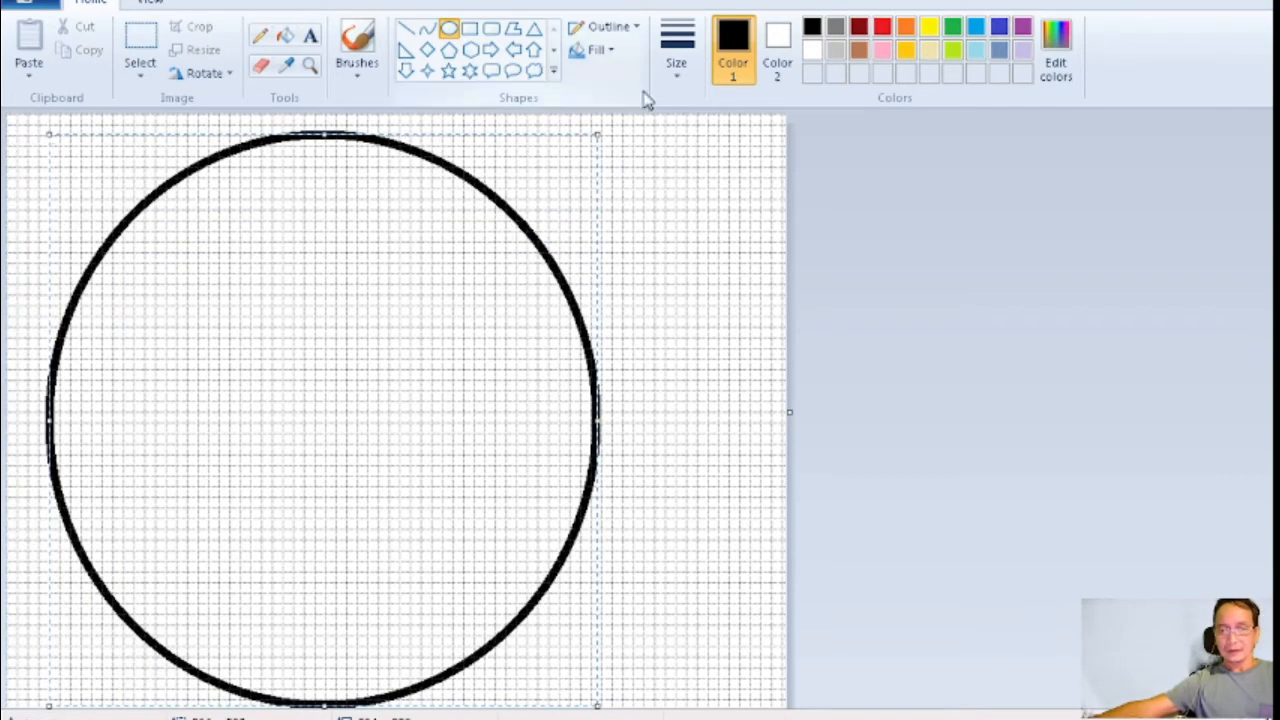
left_click(310, 37)
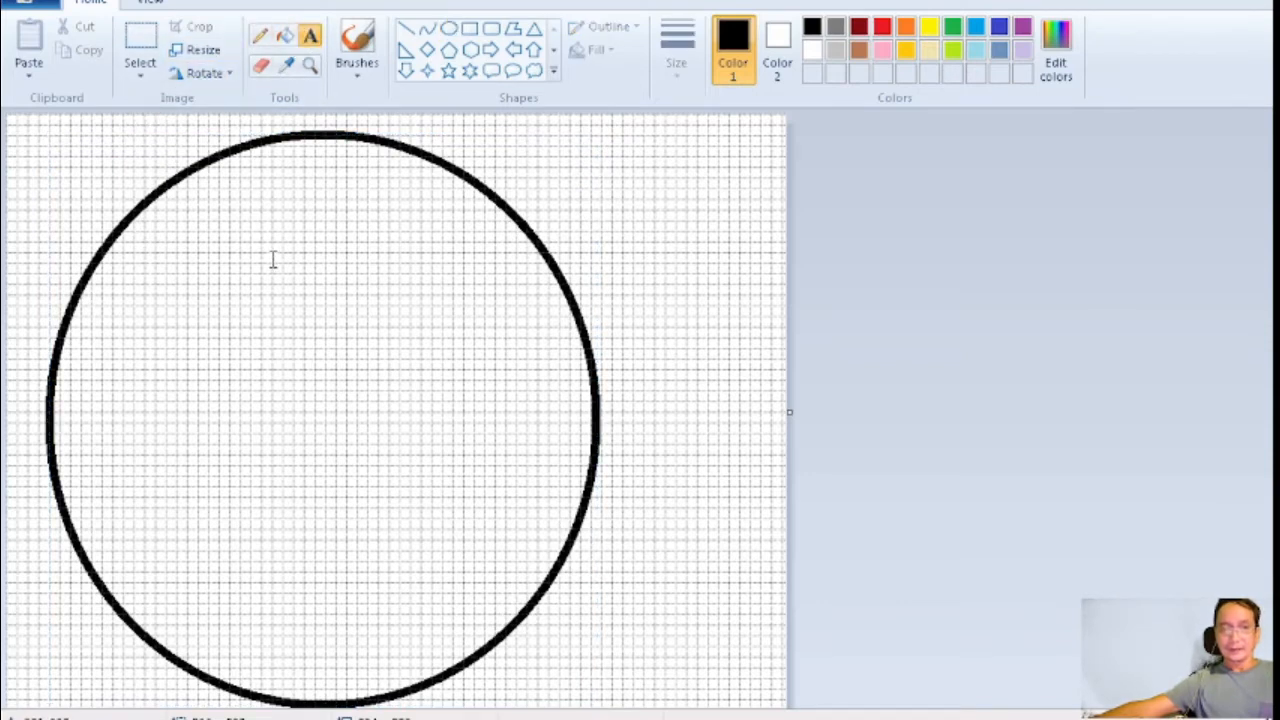
left_click(254, 370)
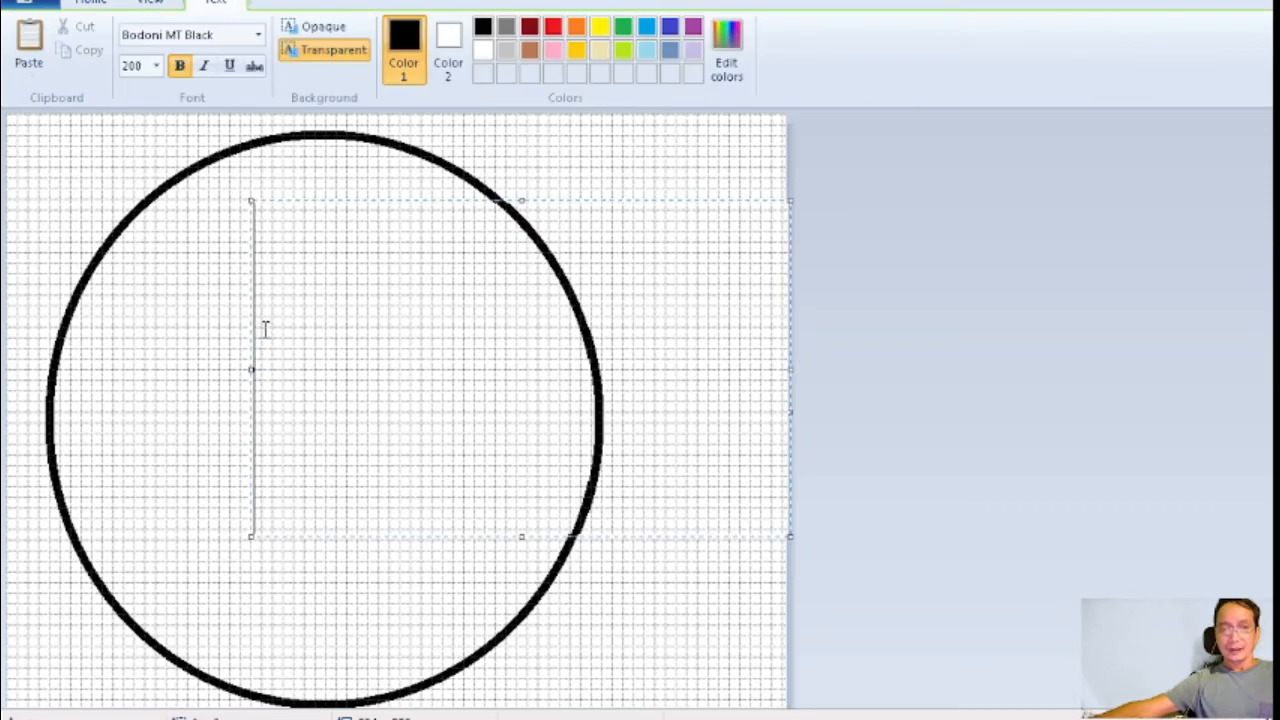
left_click(158, 68)
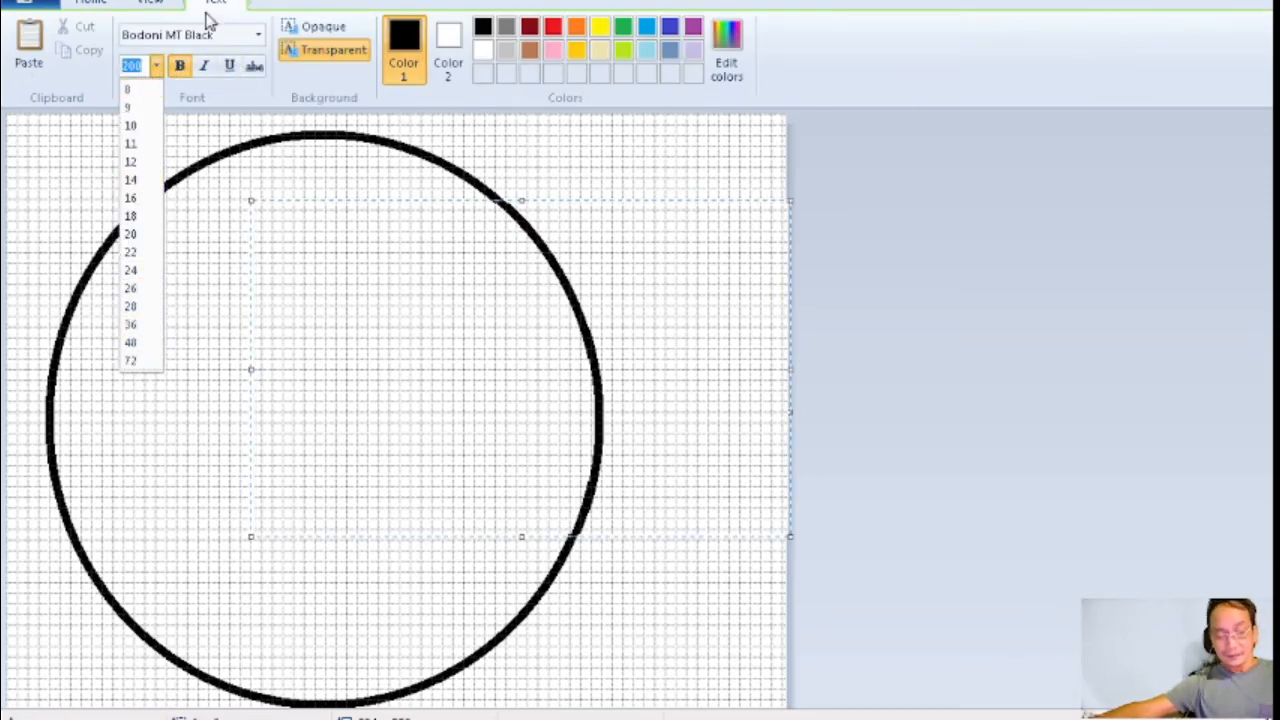
type("36")
type("00")
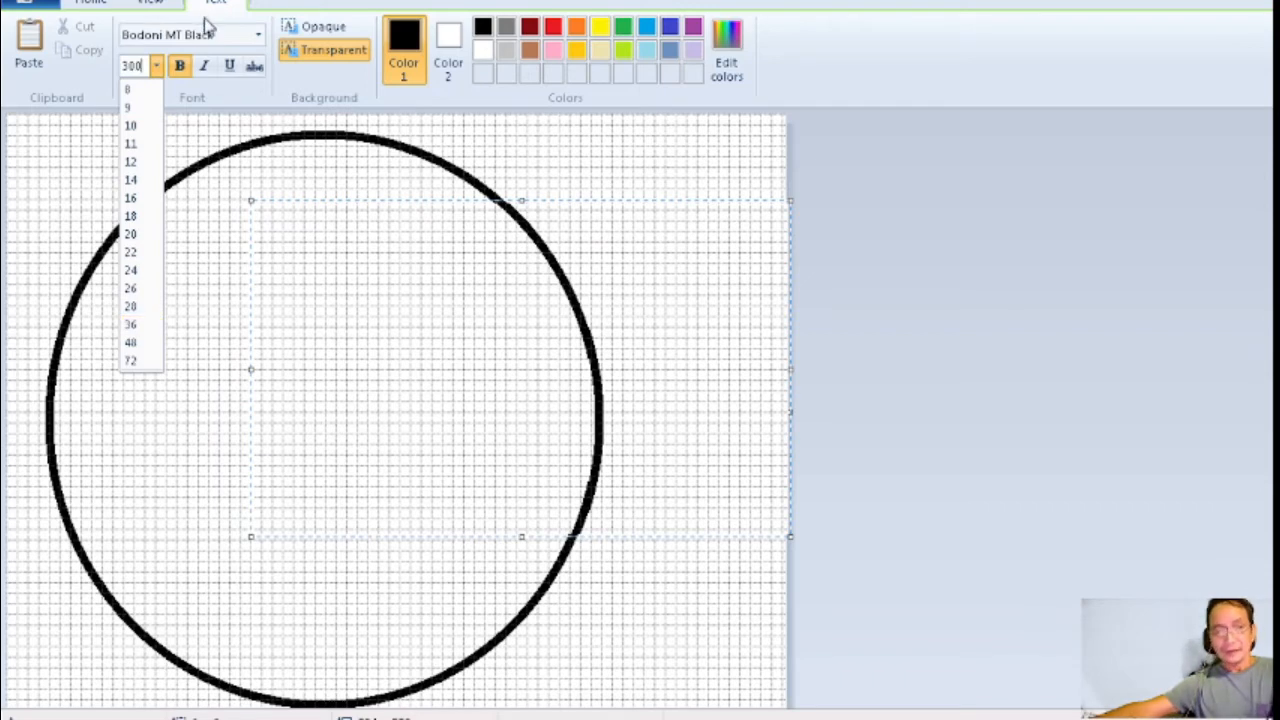
key("Return")
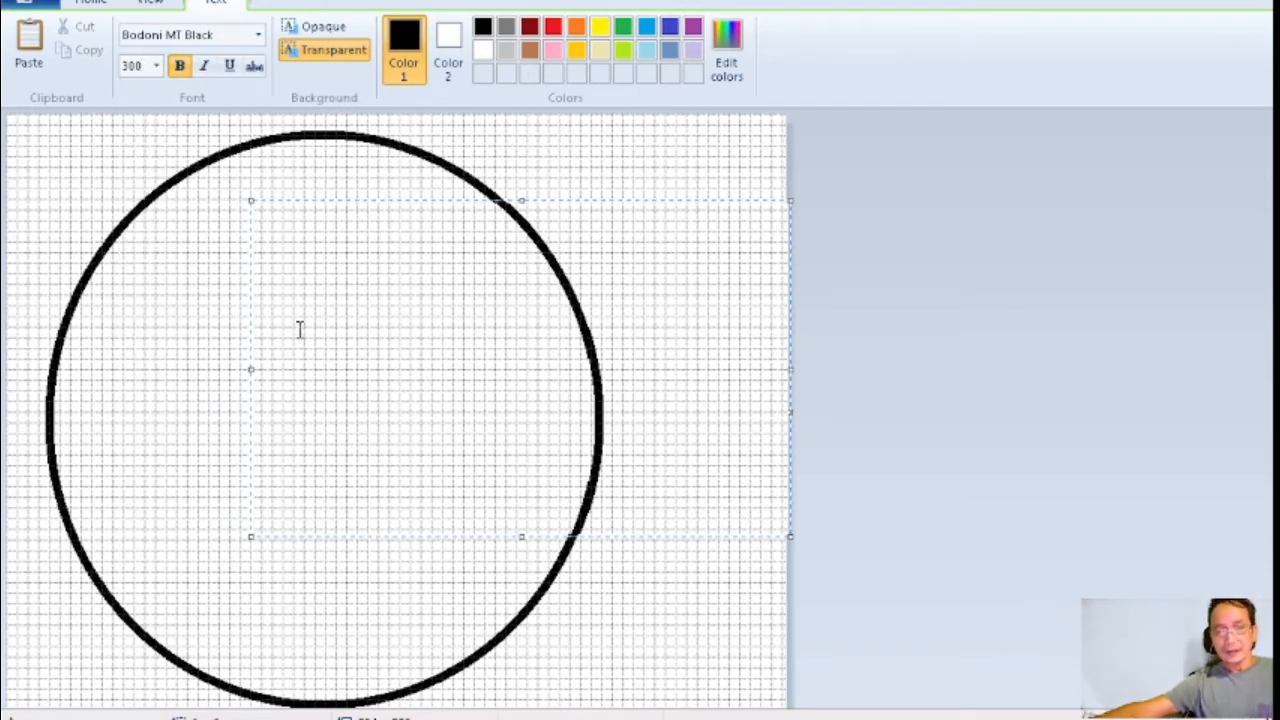
left_click(623, 27)
type("G")
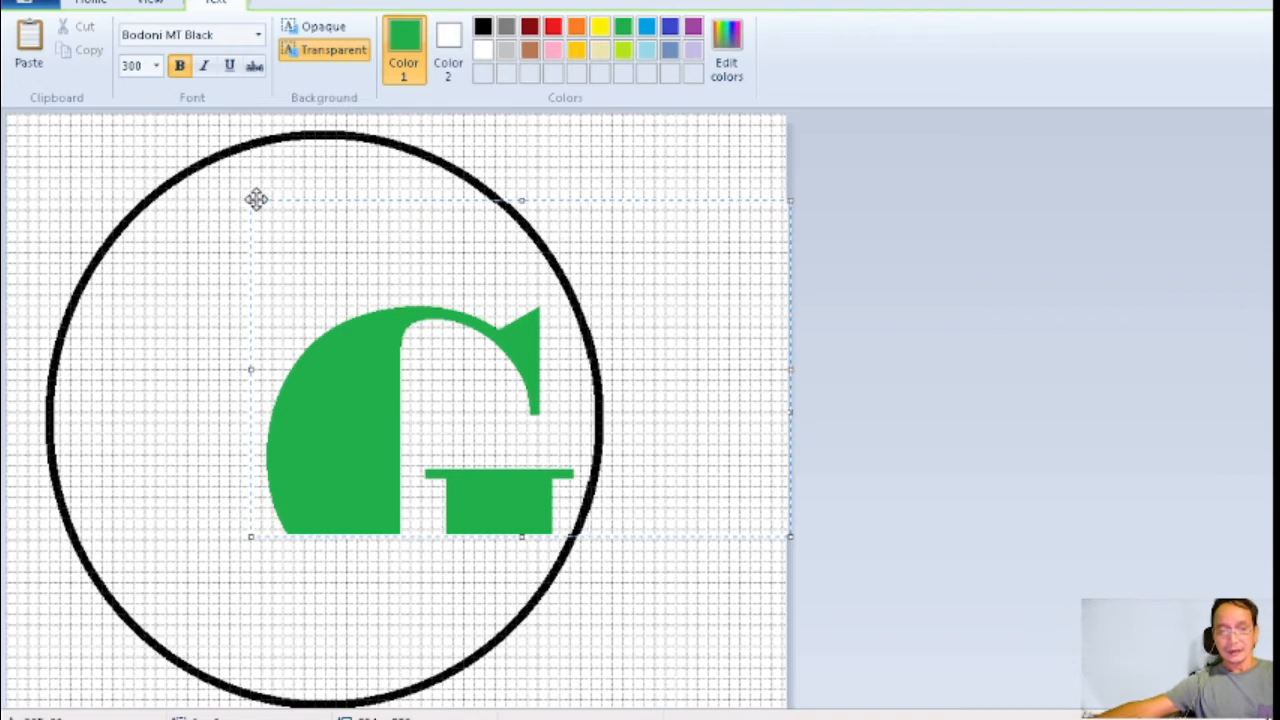
Enlarge the text box until the whole G fits, and position the letter inside the circle.
left_click_drag(256, 198, 191, 174)
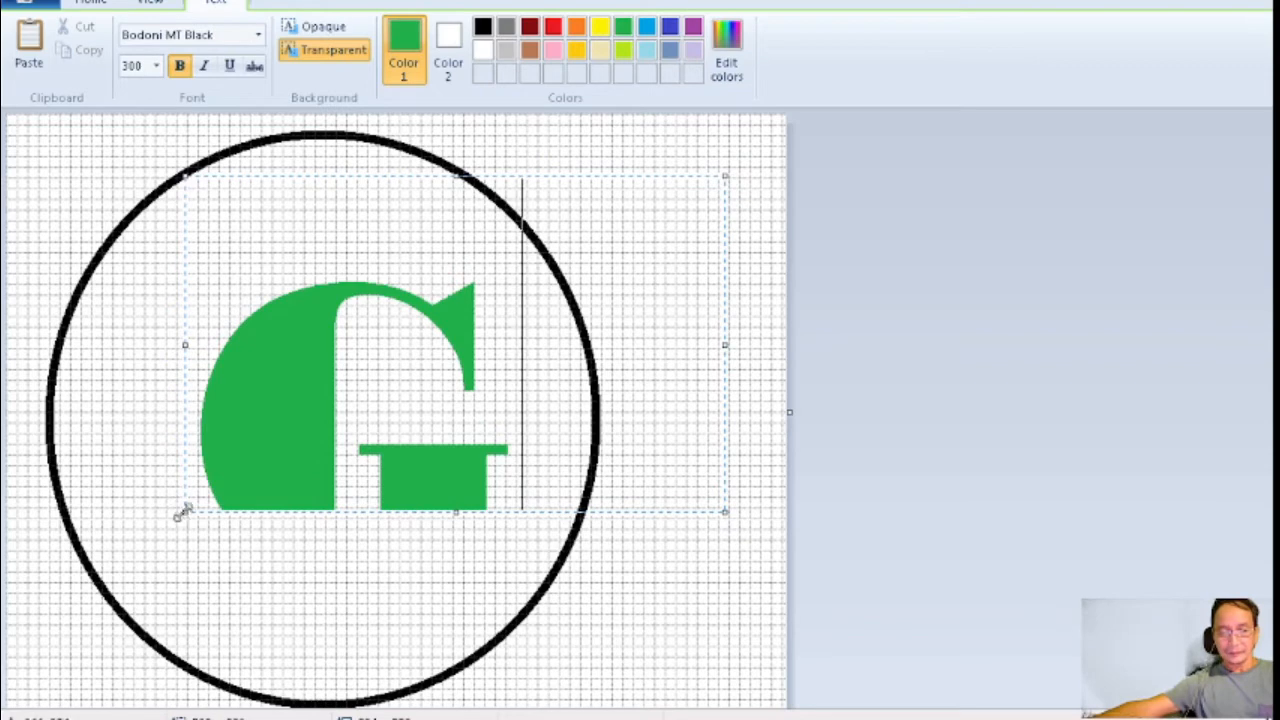
left_click_drag(183, 511, 50, 688)
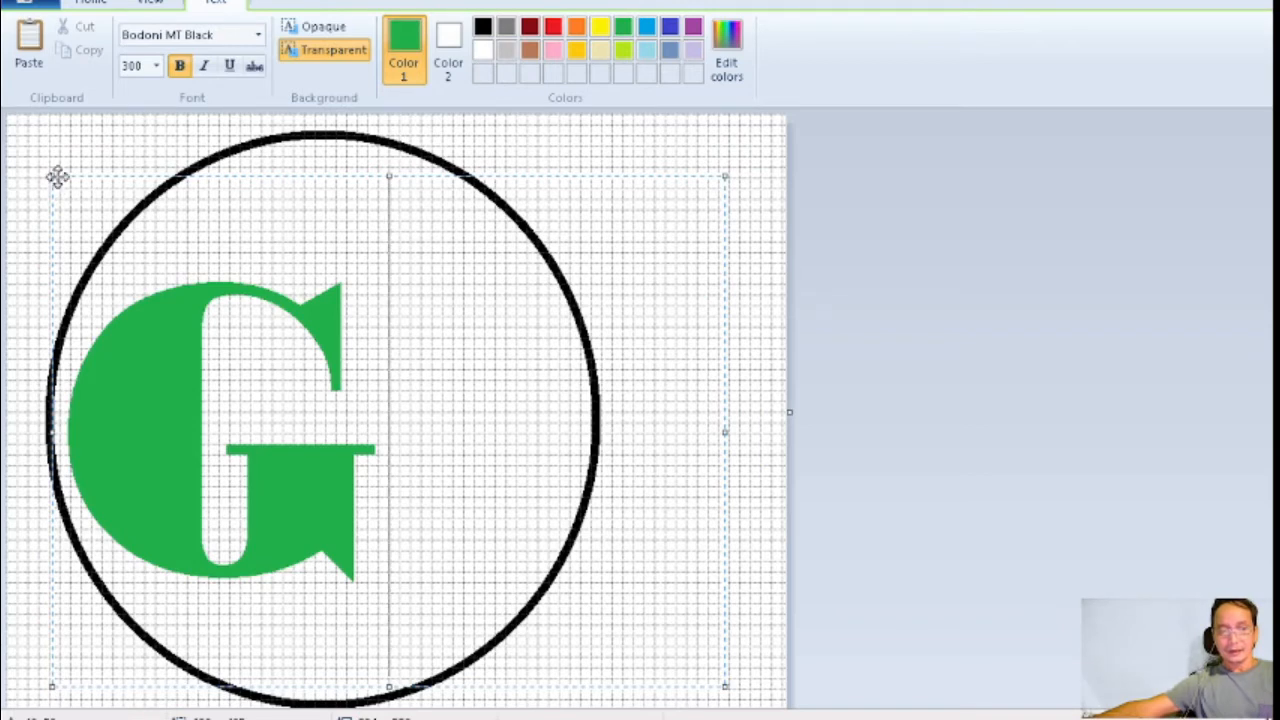
left_click_drag(57, 174, 212, 165)
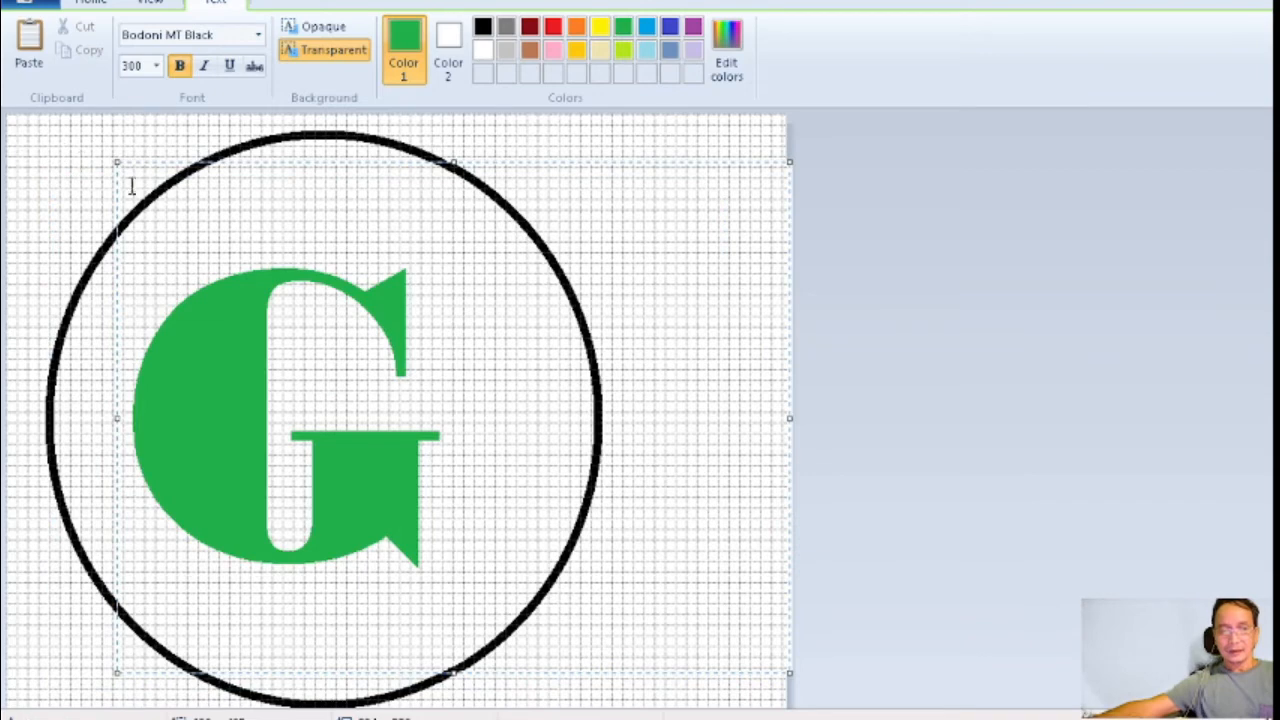
left_click_drag(126, 163, 166, 167)
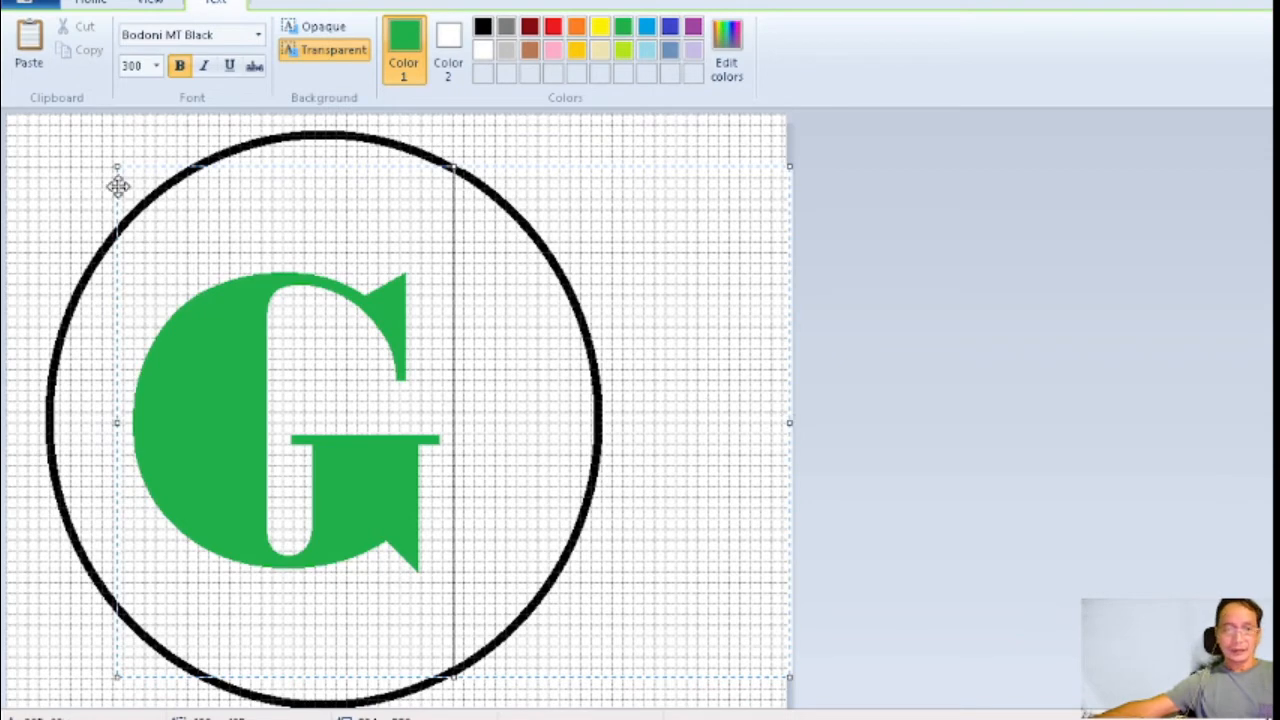
left_click_drag(115, 170, 181, 190)
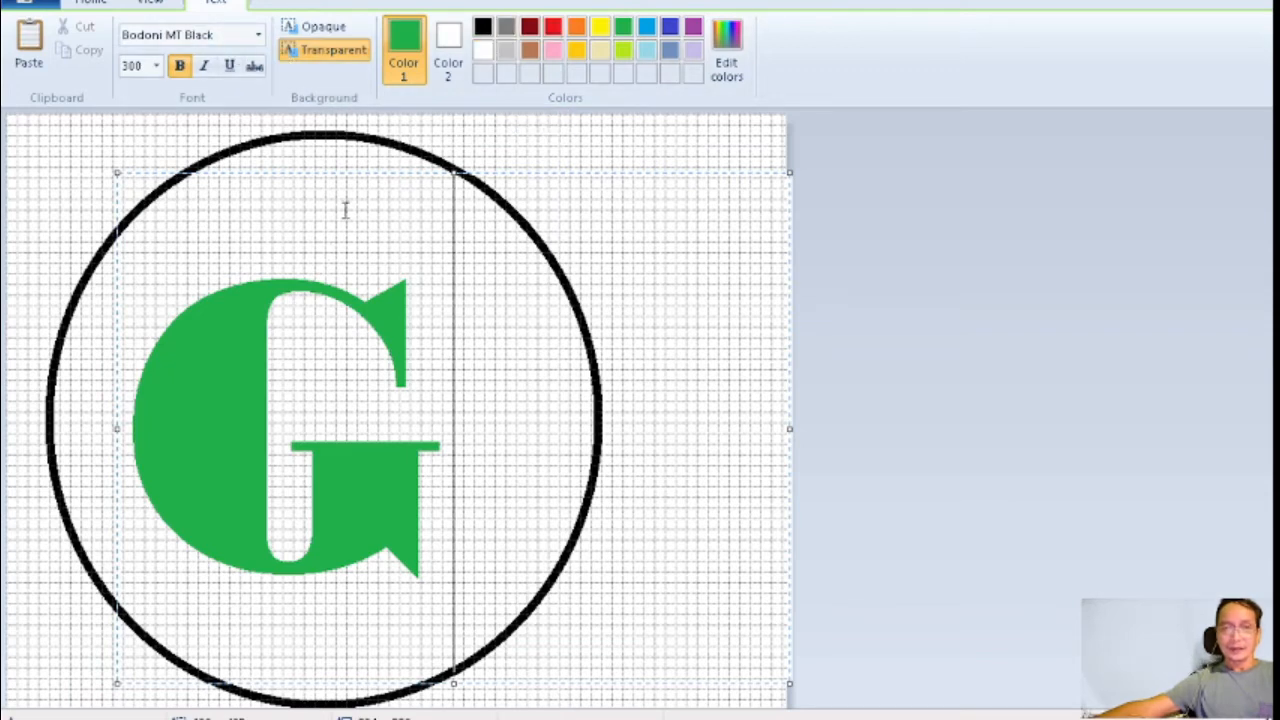
left_click(608, 143)
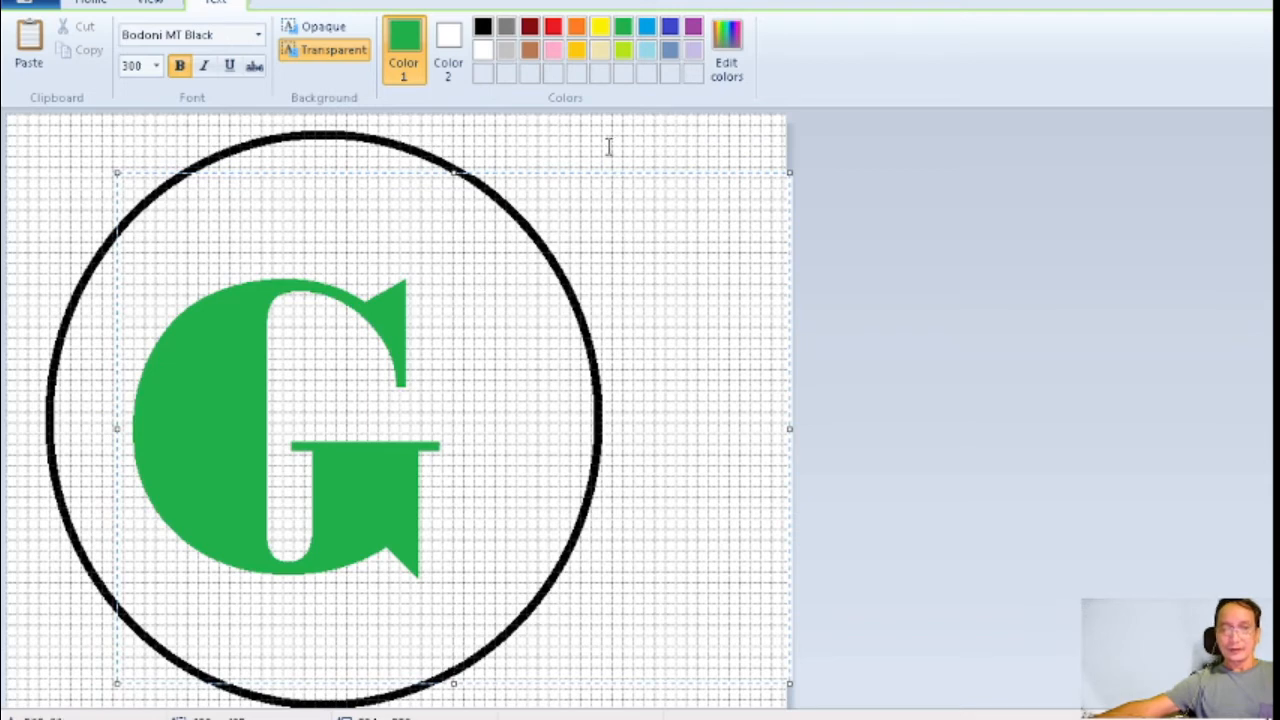
Fill the circle's background around the letter G with red.
left_click(286, 36)
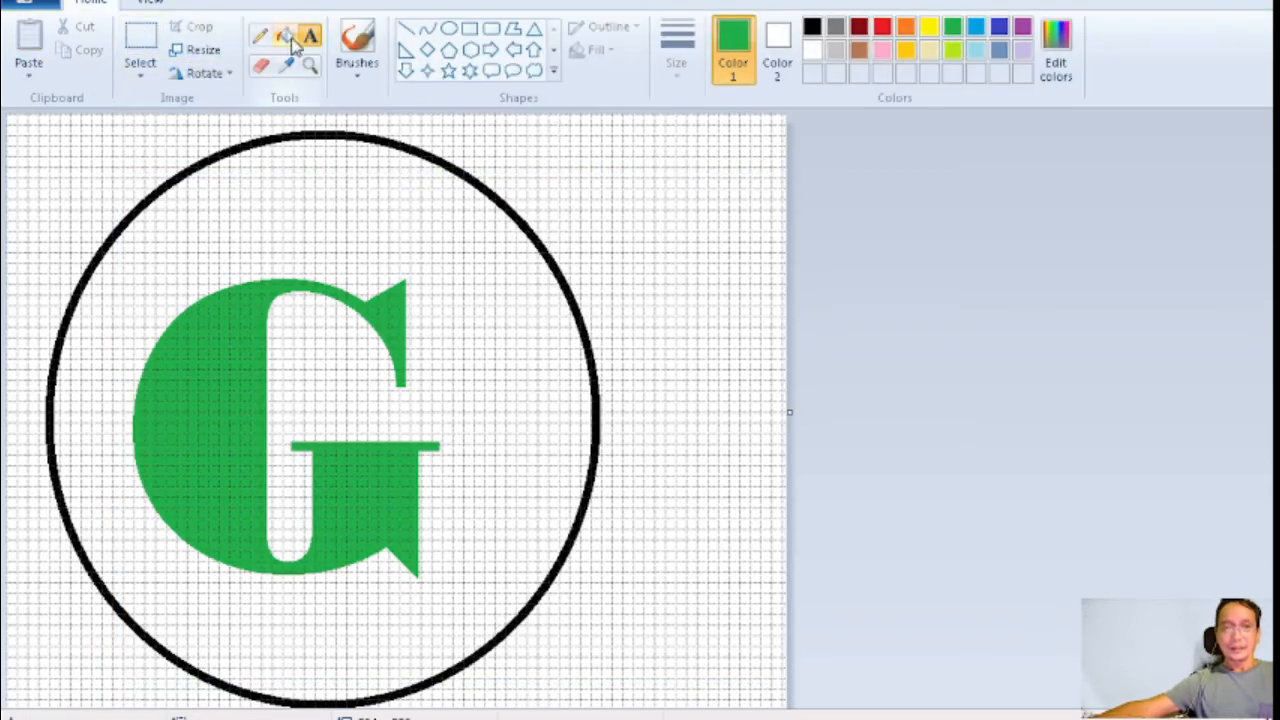
left_click(882, 28)
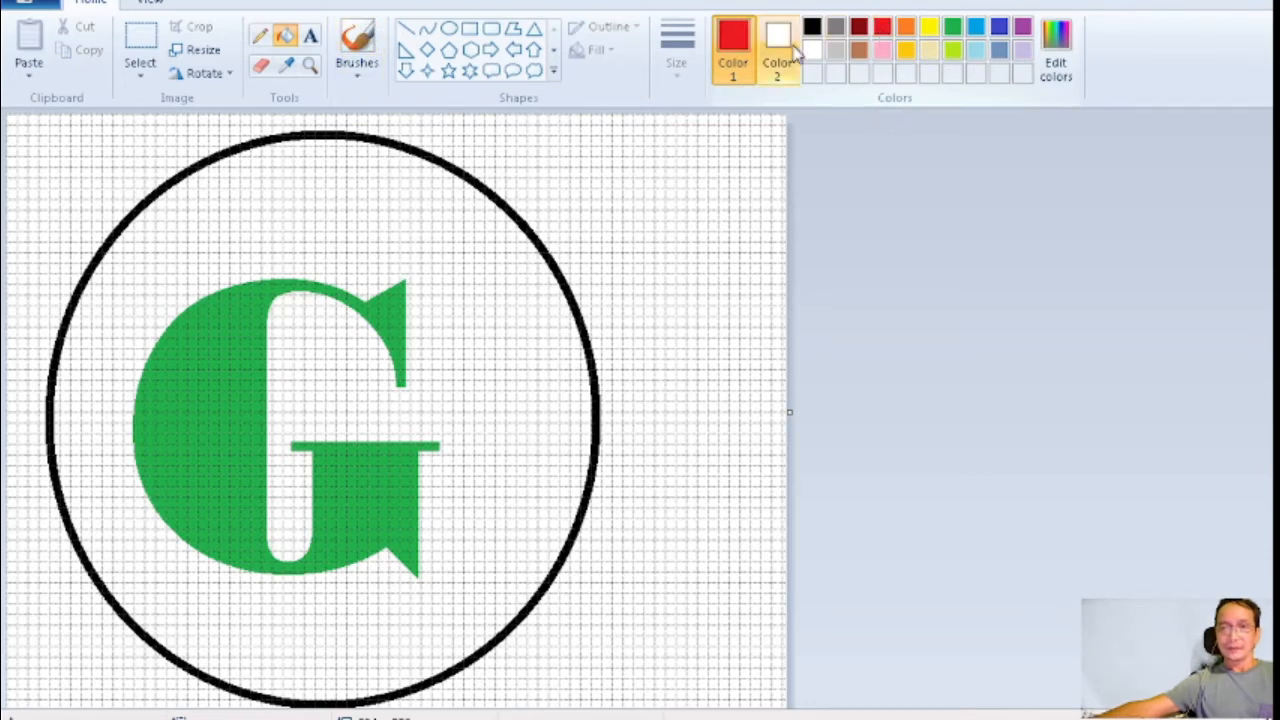
left_click(329, 204)
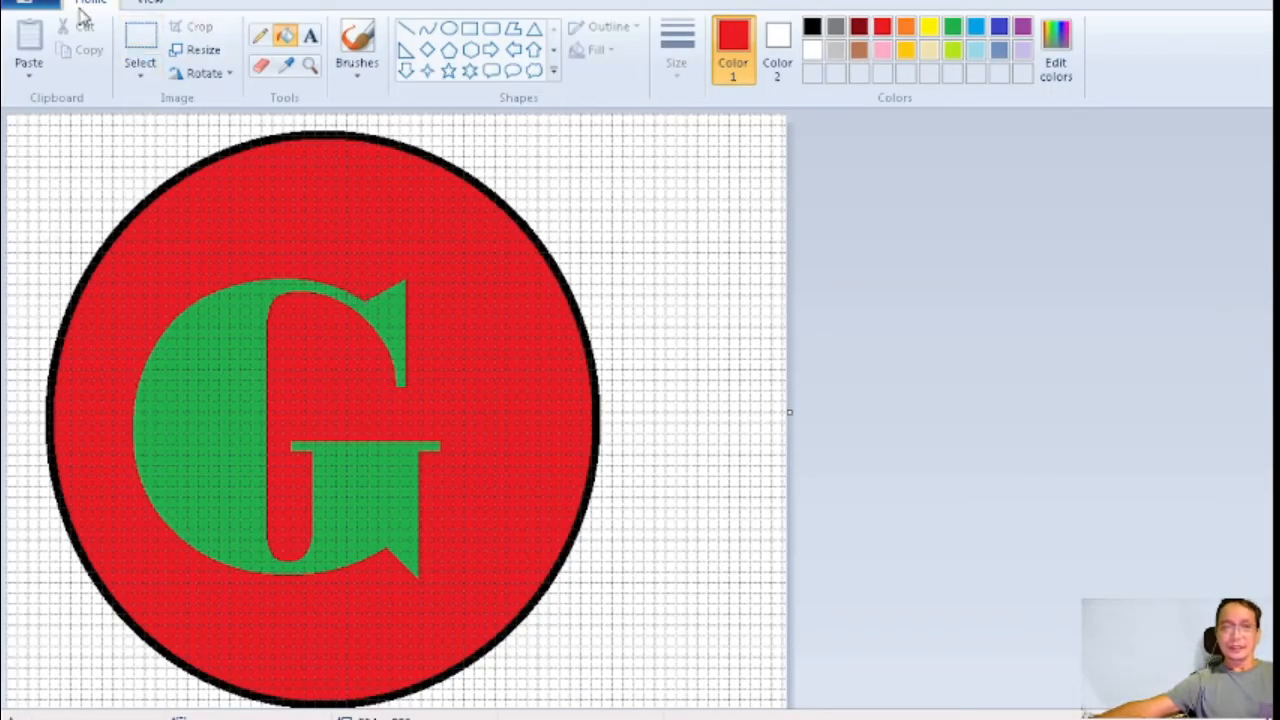
Resize the image to 32 by 32 pixels without maintaining the aspect ratio.
left_click(192, 52)
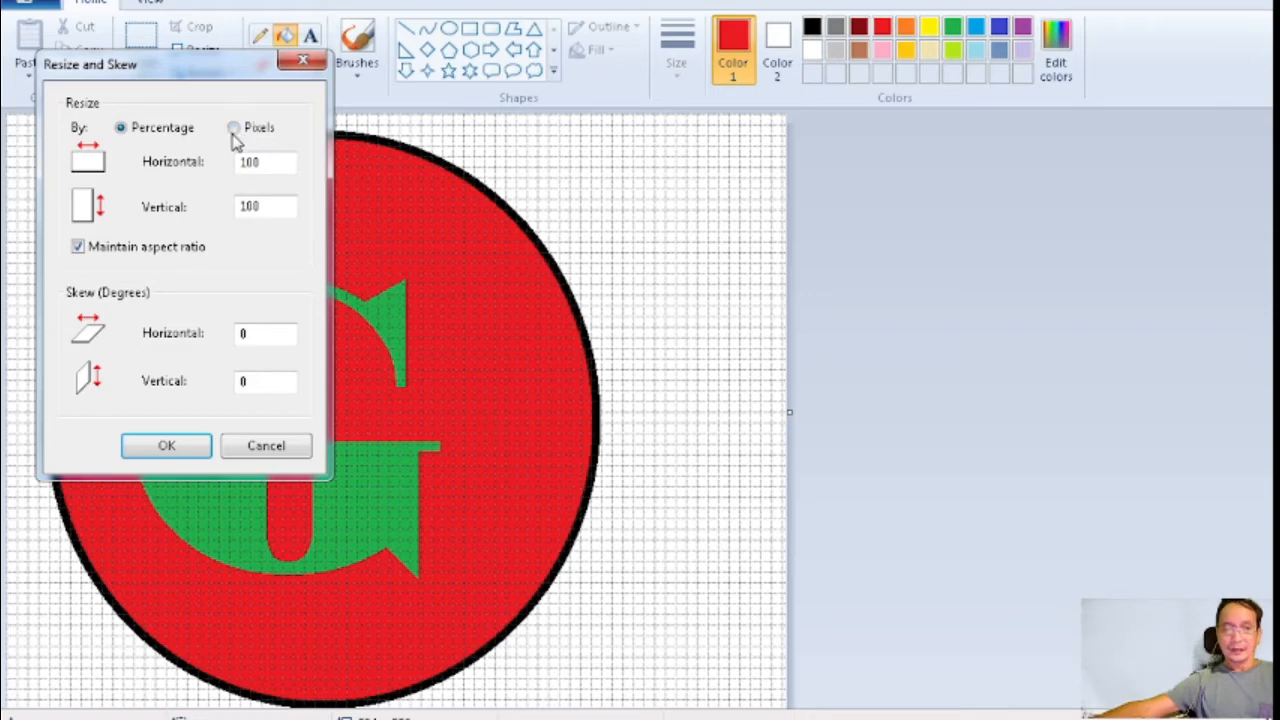
left_click(79, 248)
left_click(233, 129)
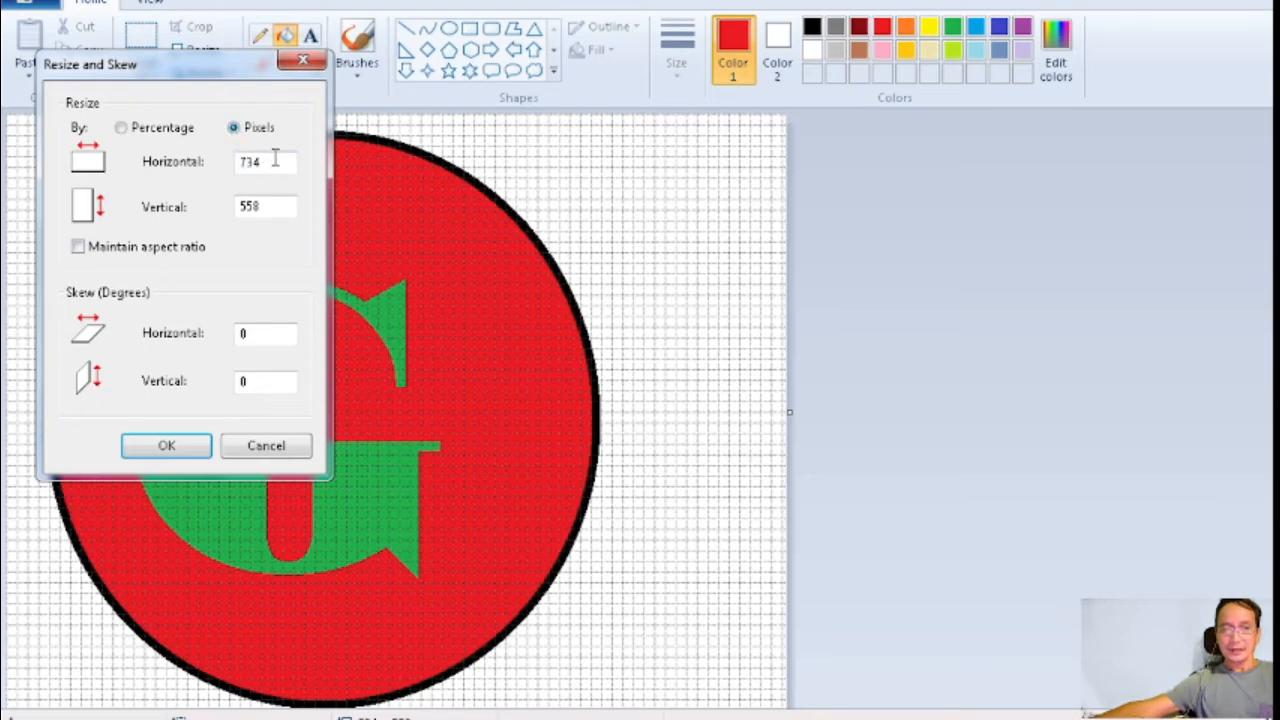
left_click_drag(271, 165, 226, 168)
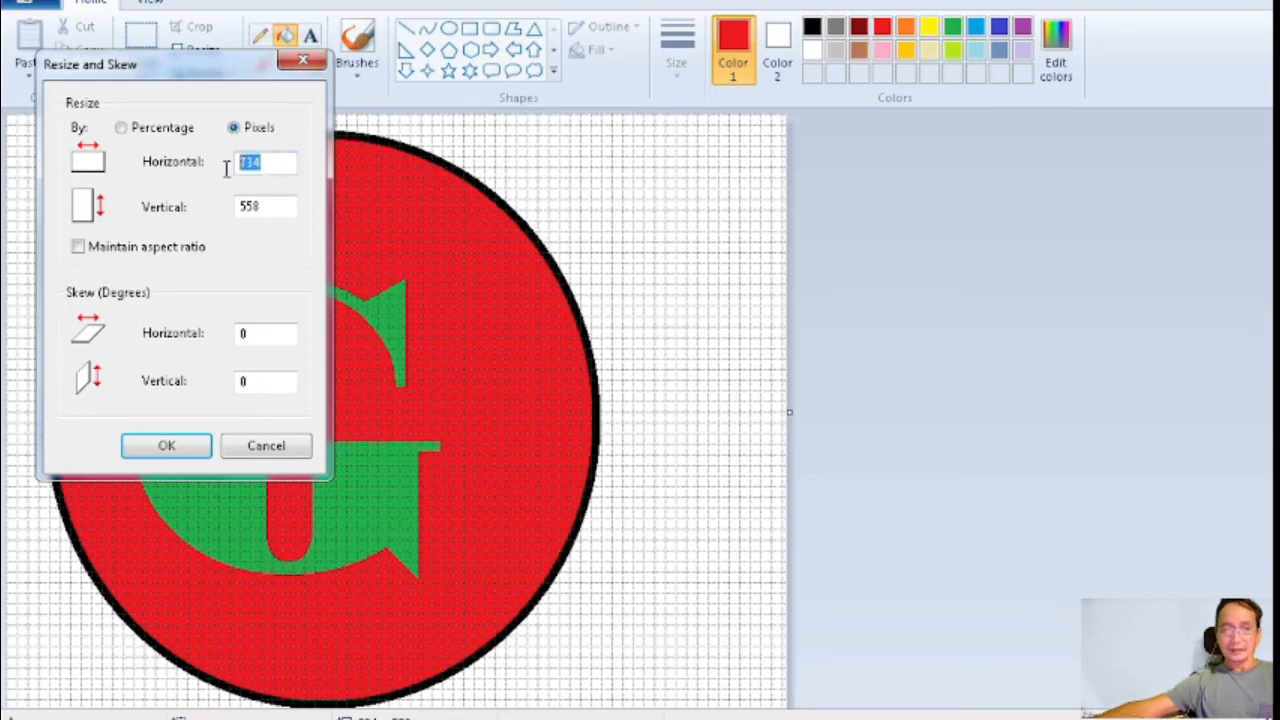
type("32")
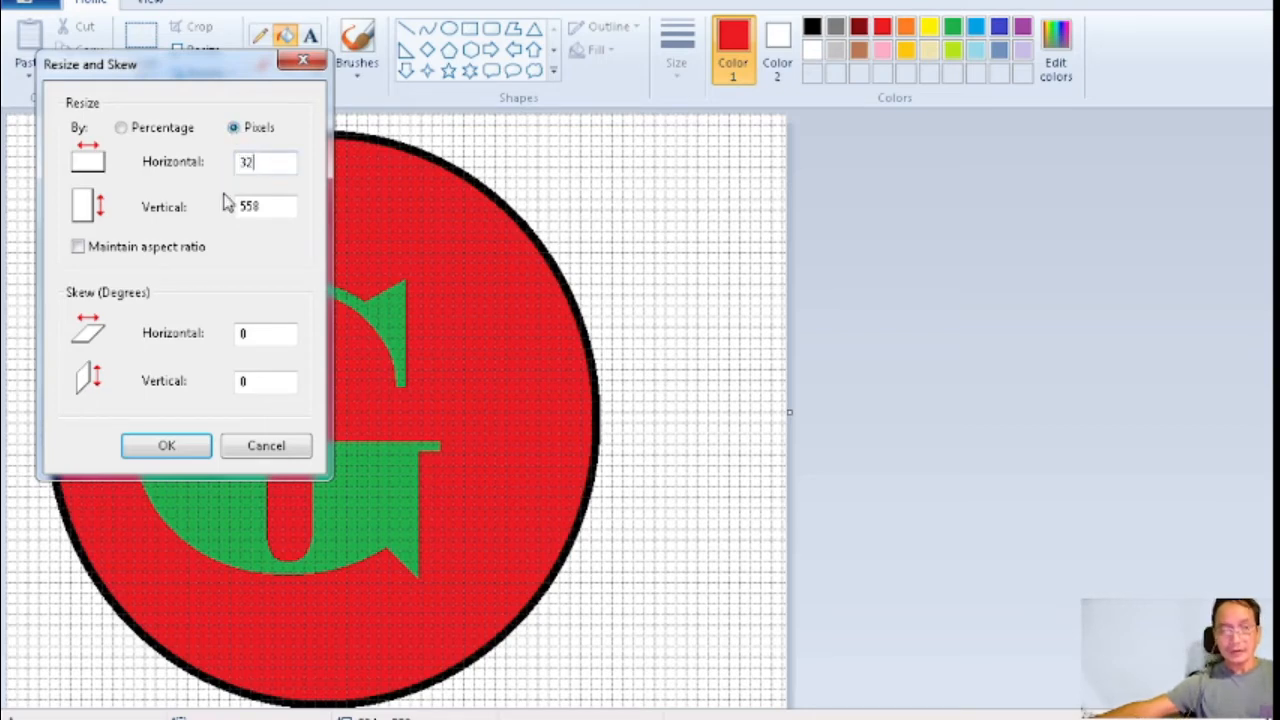
left_click_drag(265, 205, 240, 207)
type("32")
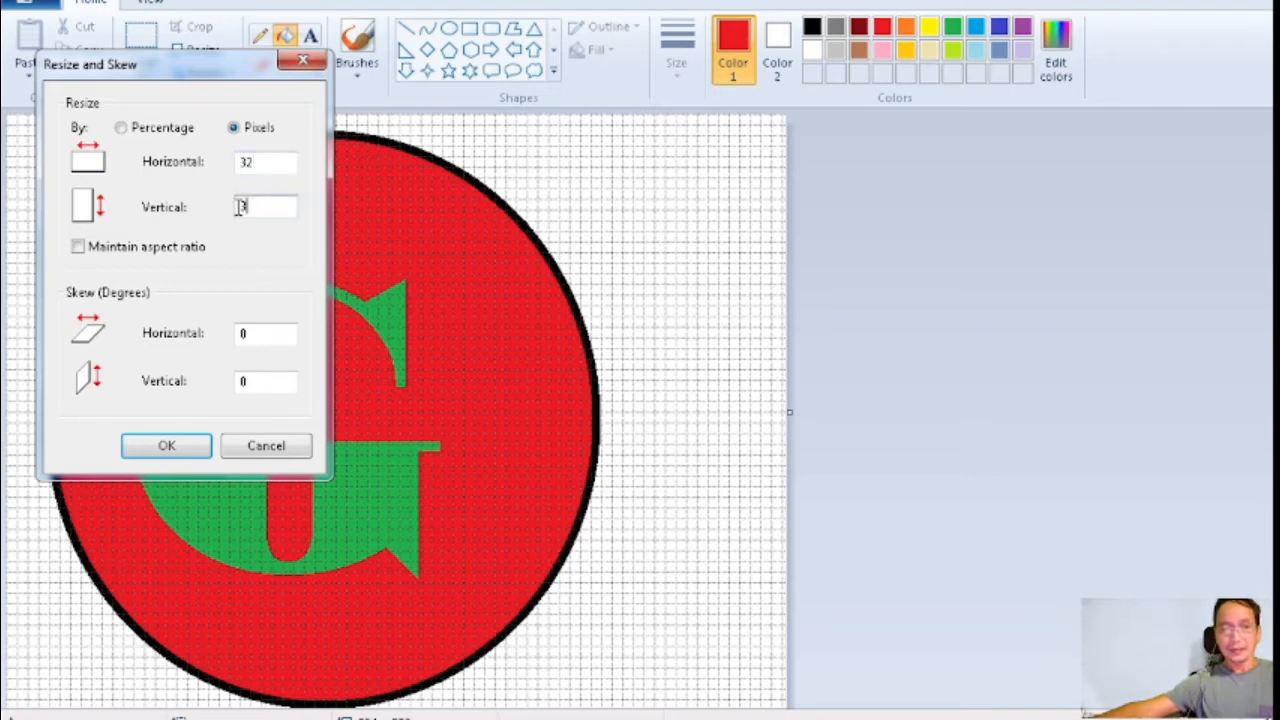
left_click(166, 447)
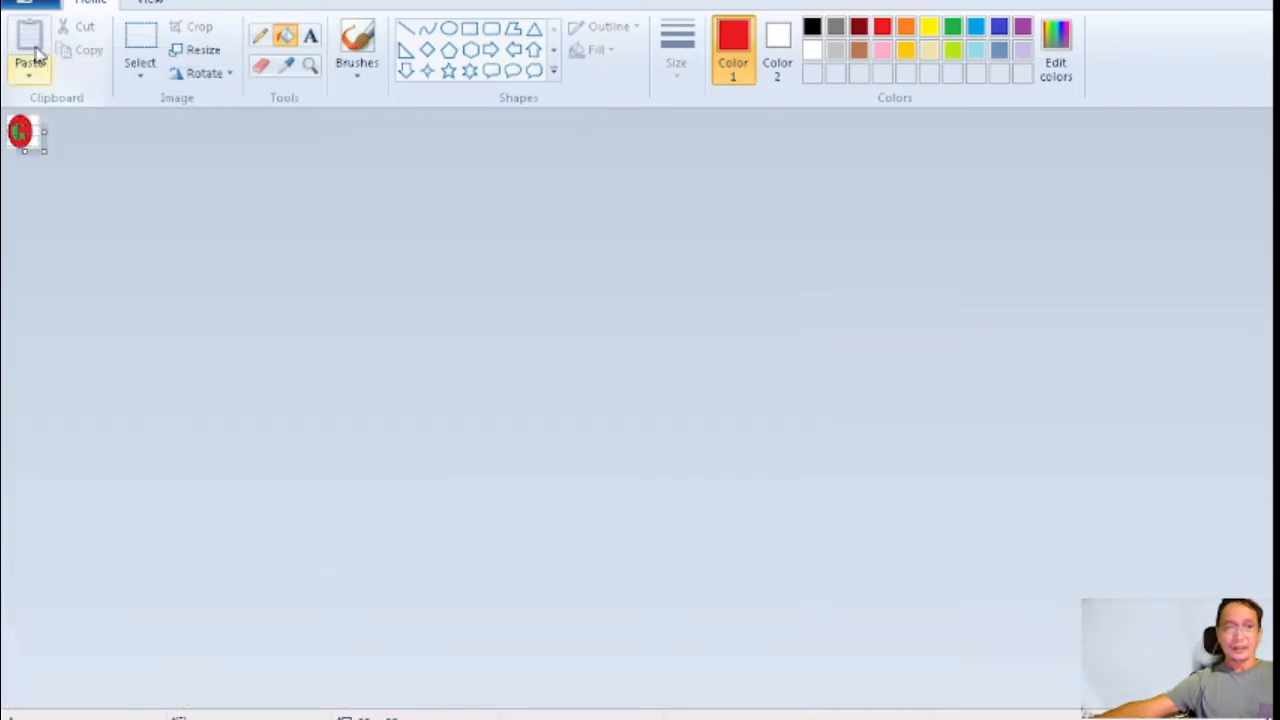
Save the image as a JPEG named EMOJI2 in the Pictures library.
left_click(33, 5)
mouse_move(83, 180)
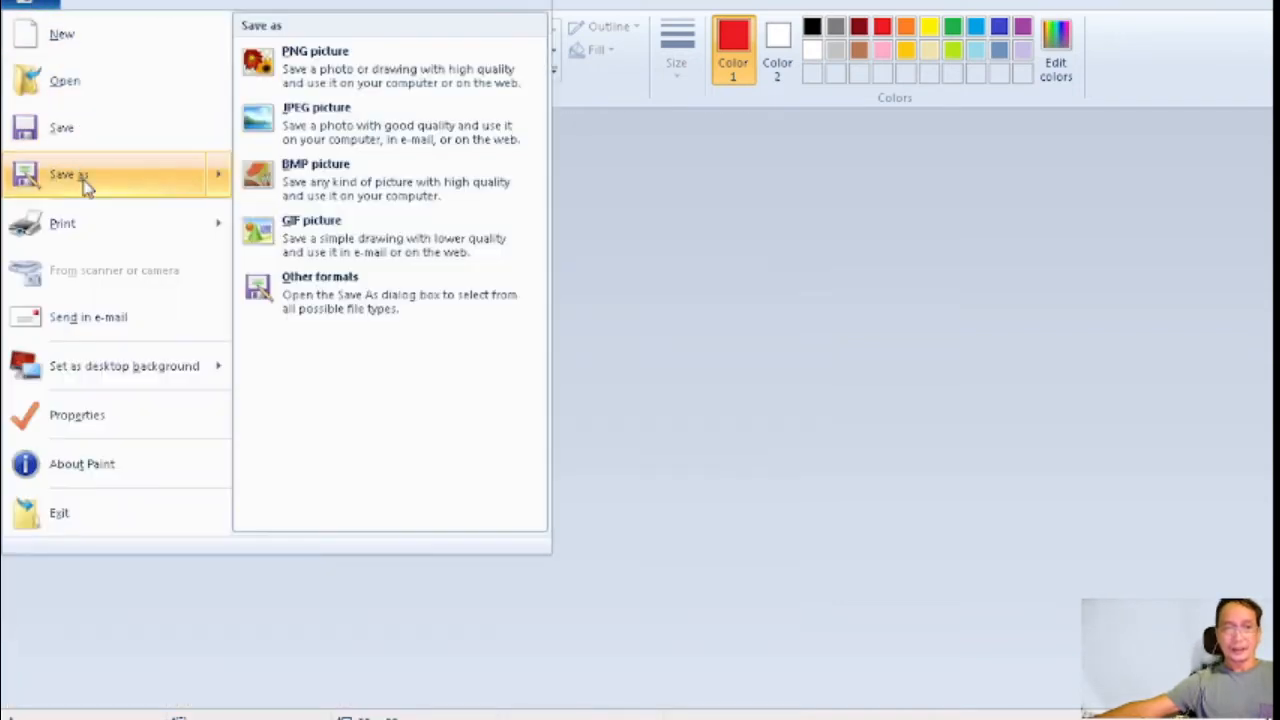
left_click(319, 125)
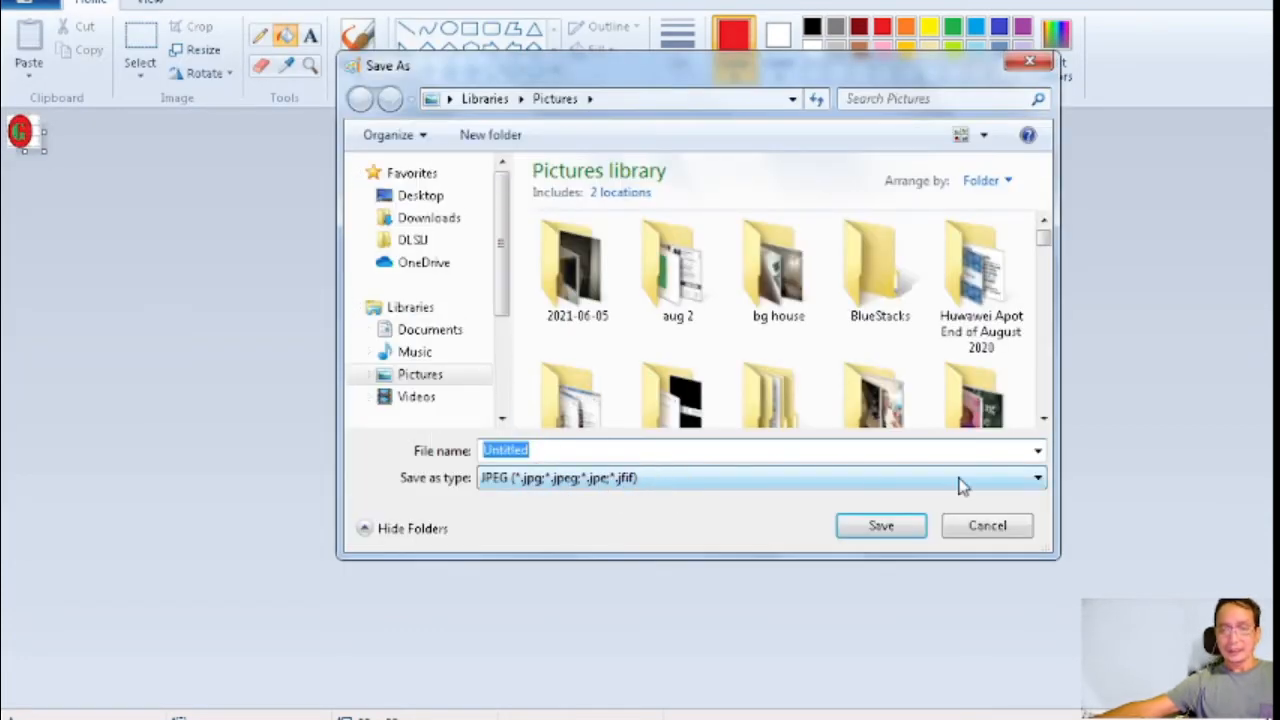
left_click(1033, 480)
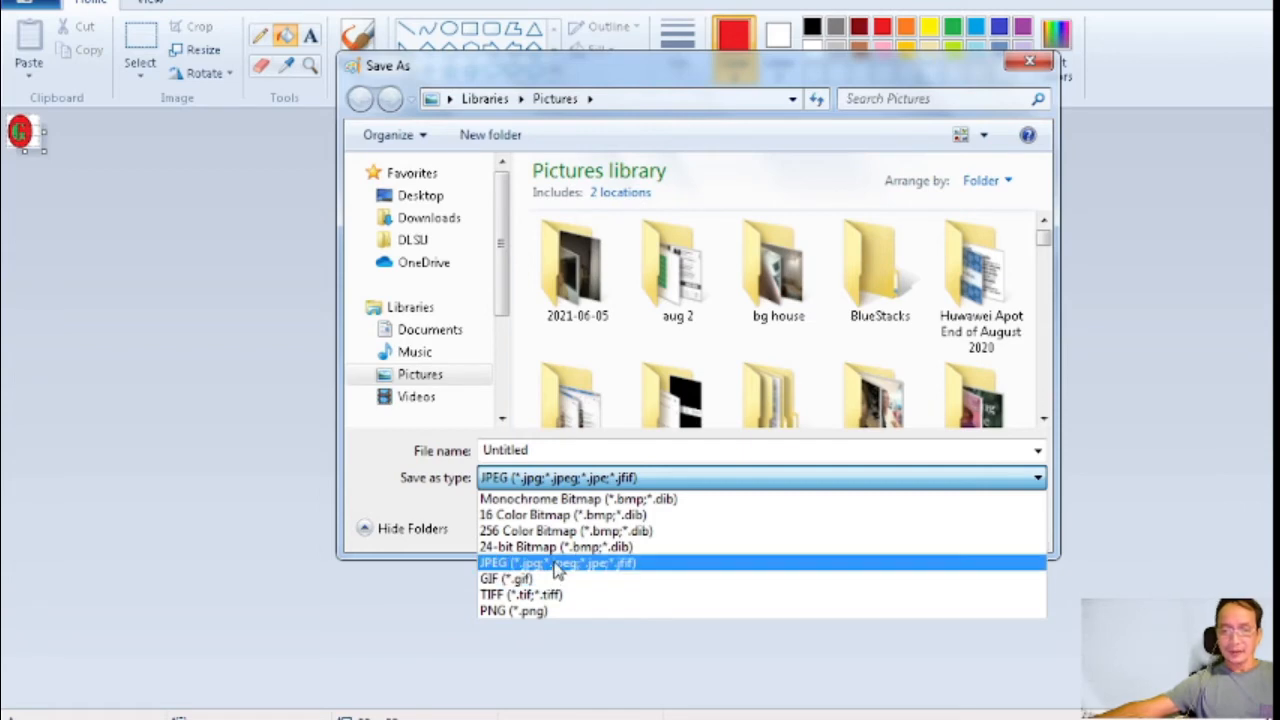
left_click(710, 480)
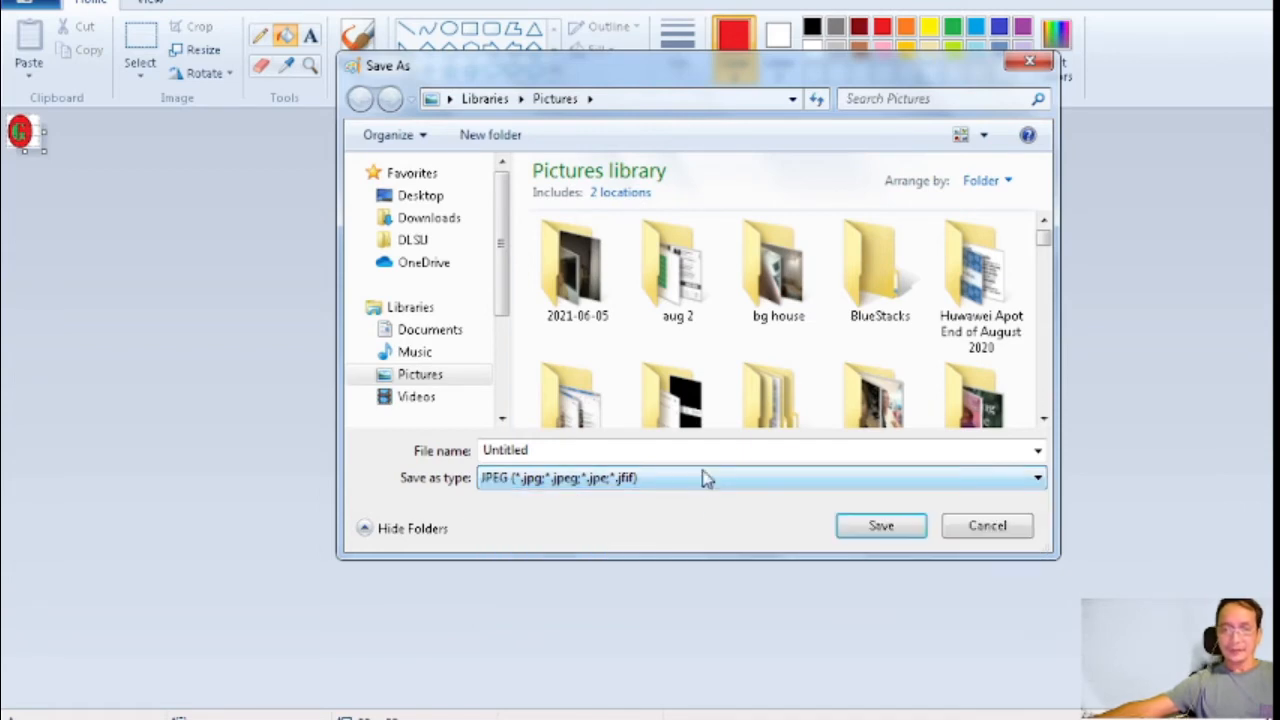
double_click(562, 449)
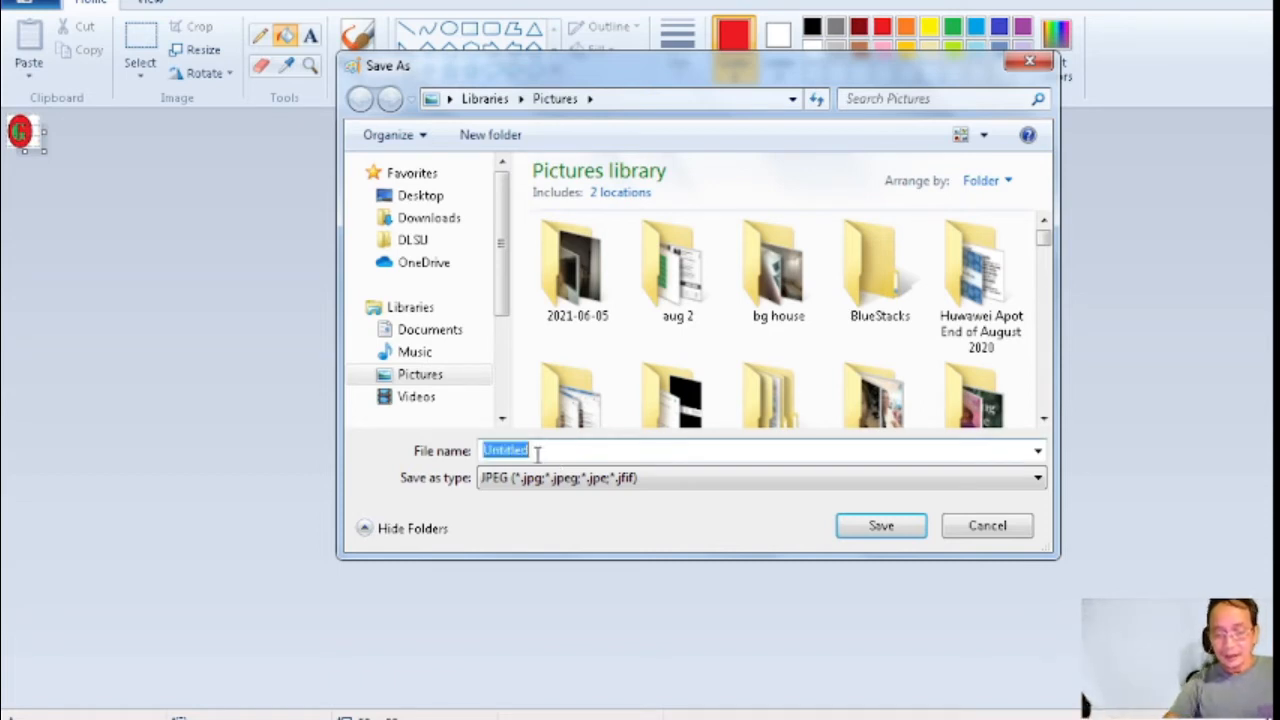
type("EMO")
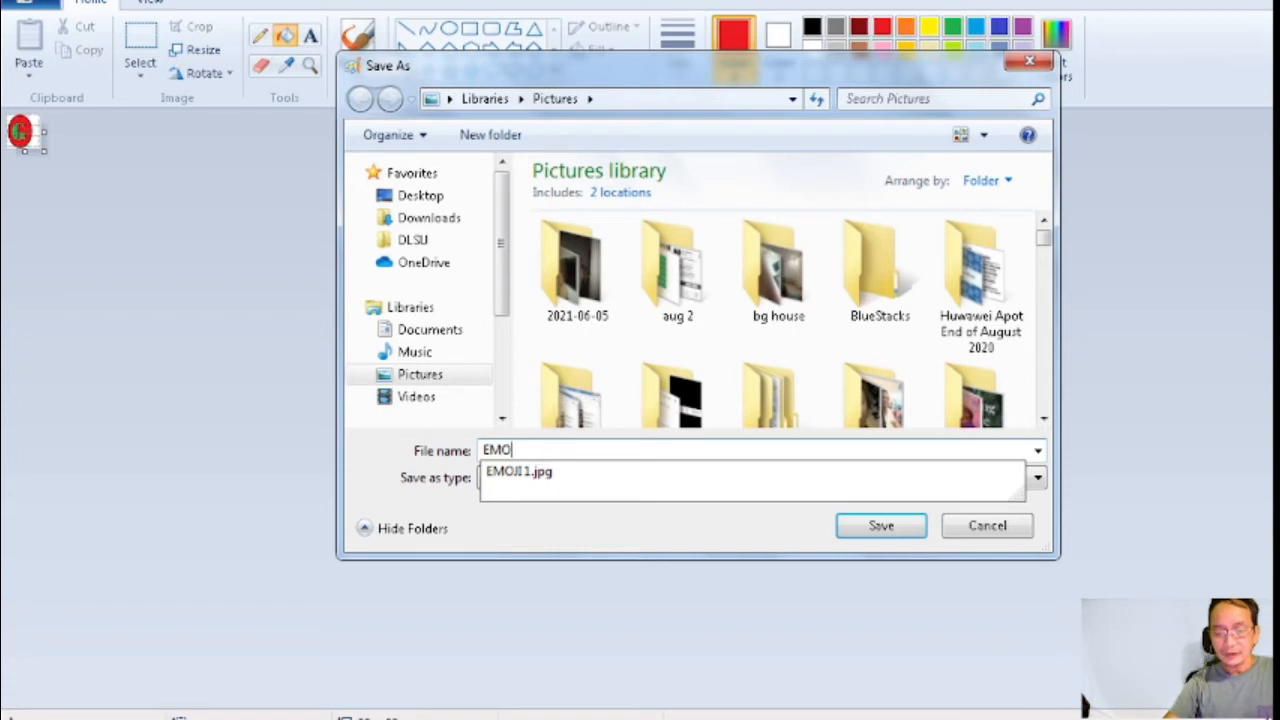
type("JI2")
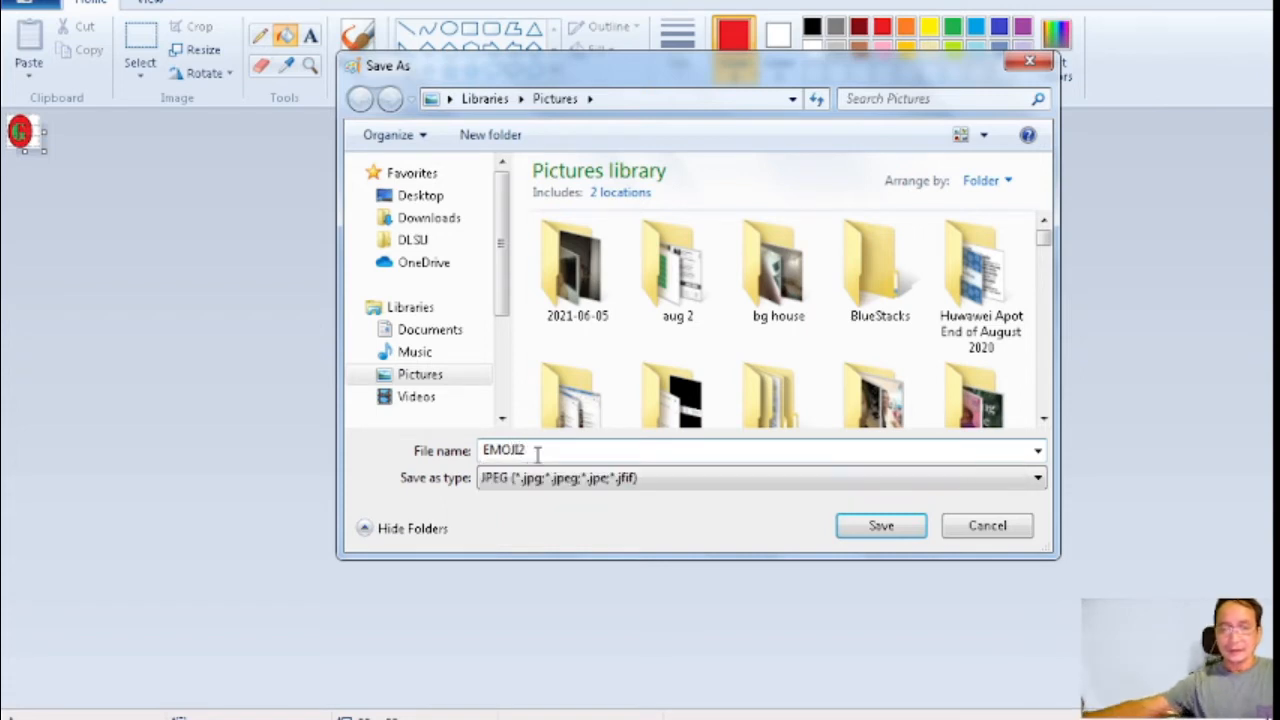
left_click(870, 527)
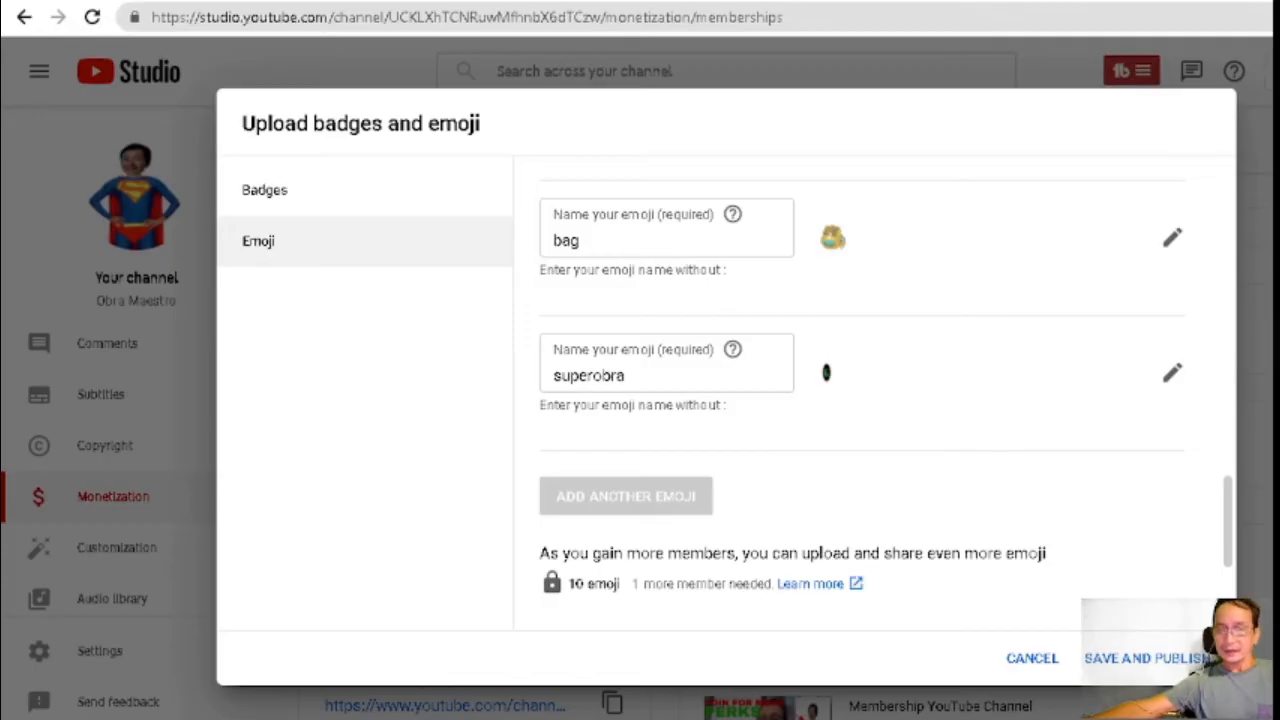
In YouTube Studio, replace the superobra emoji's image with EMOJI2 from the Pictures library, and save and publish the change.
left_click(1174, 378)
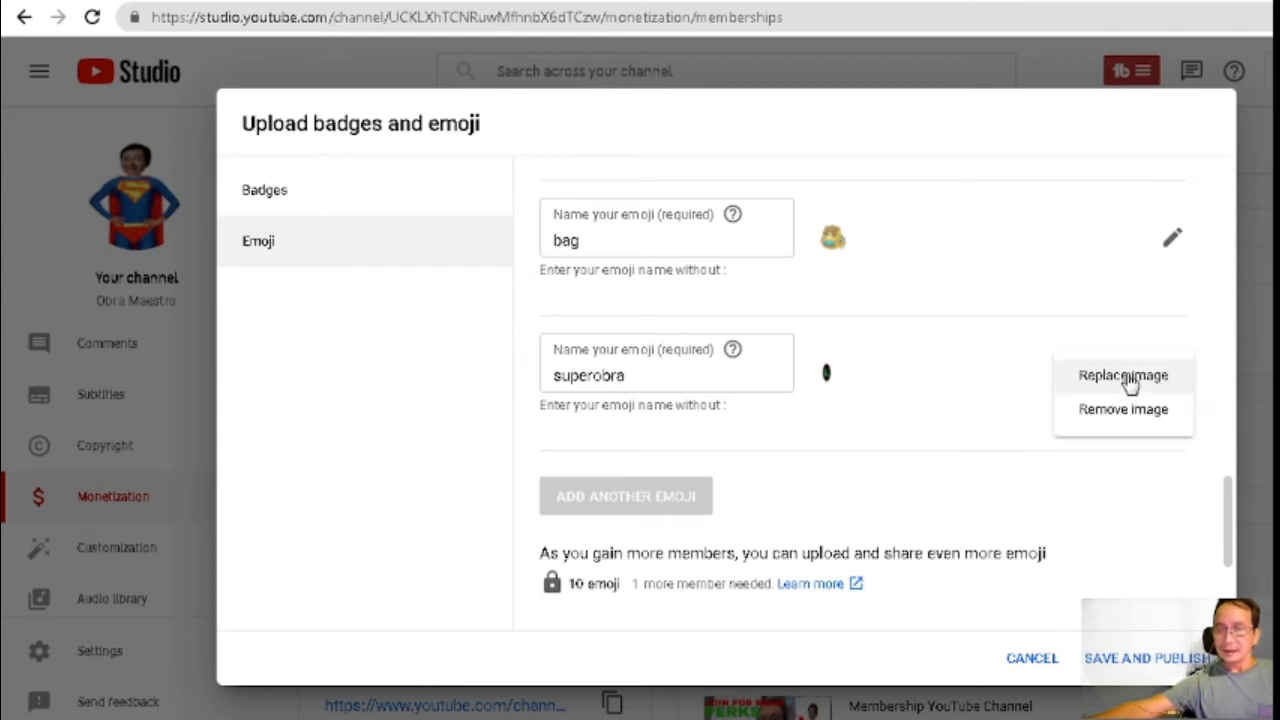
left_click(1126, 377)
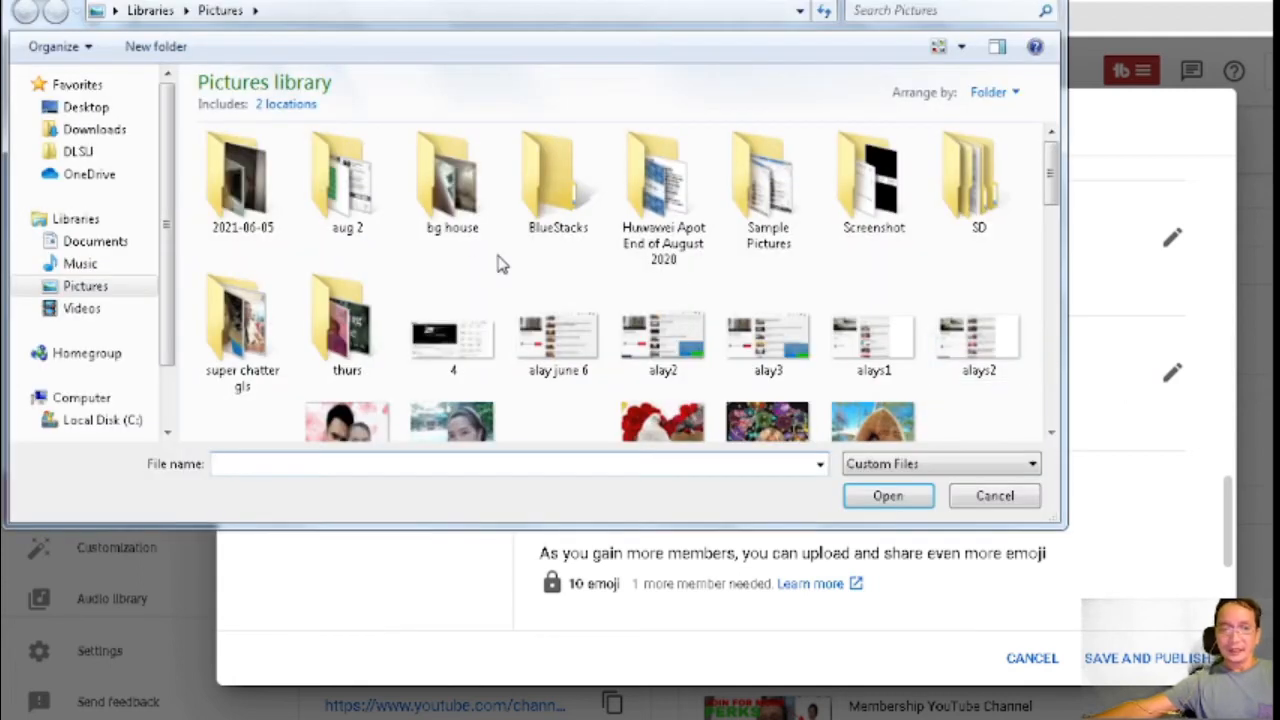
left_click_drag(1050, 178, 1078, 240)
left_click(676, 308)
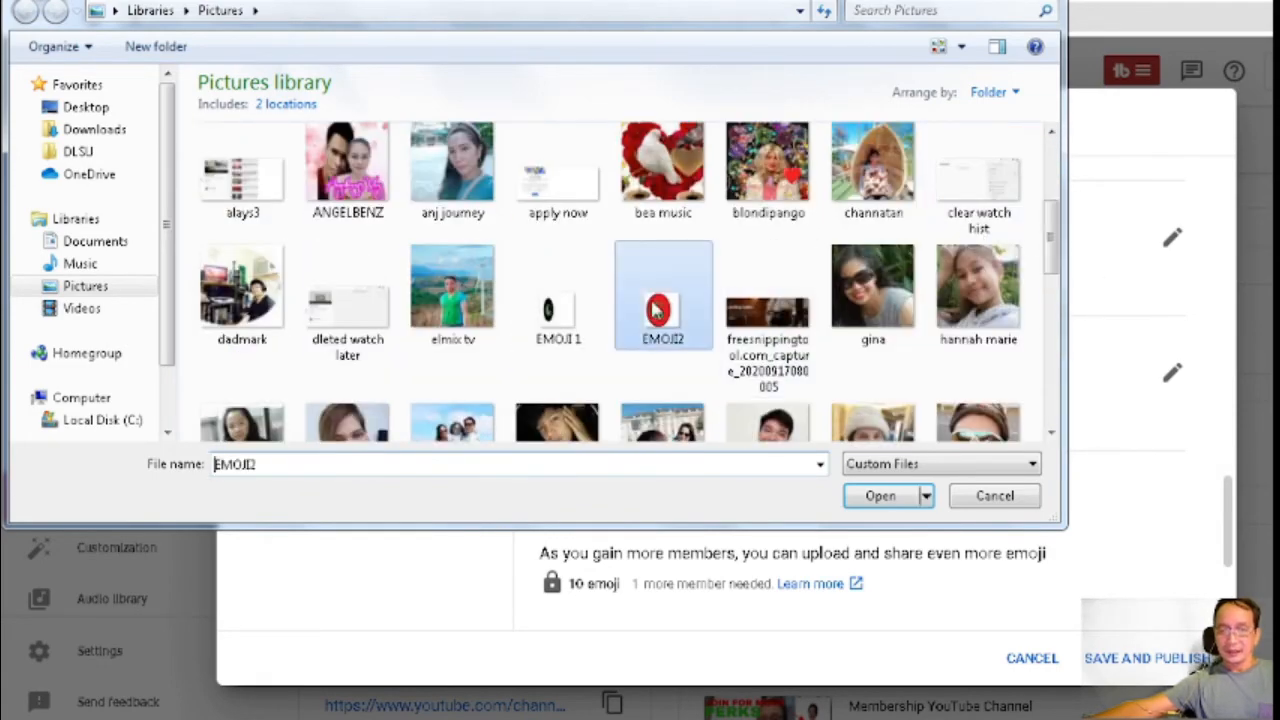
left_click(875, 500)
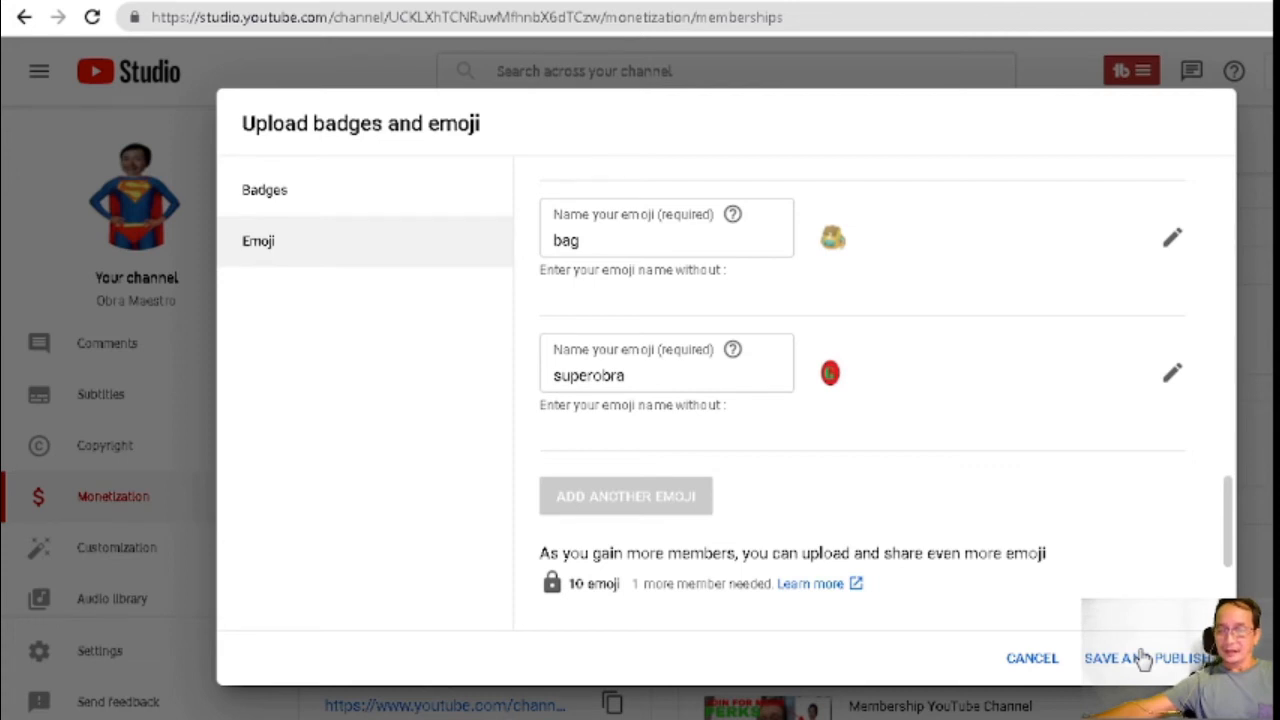
left_click(1143, 660)
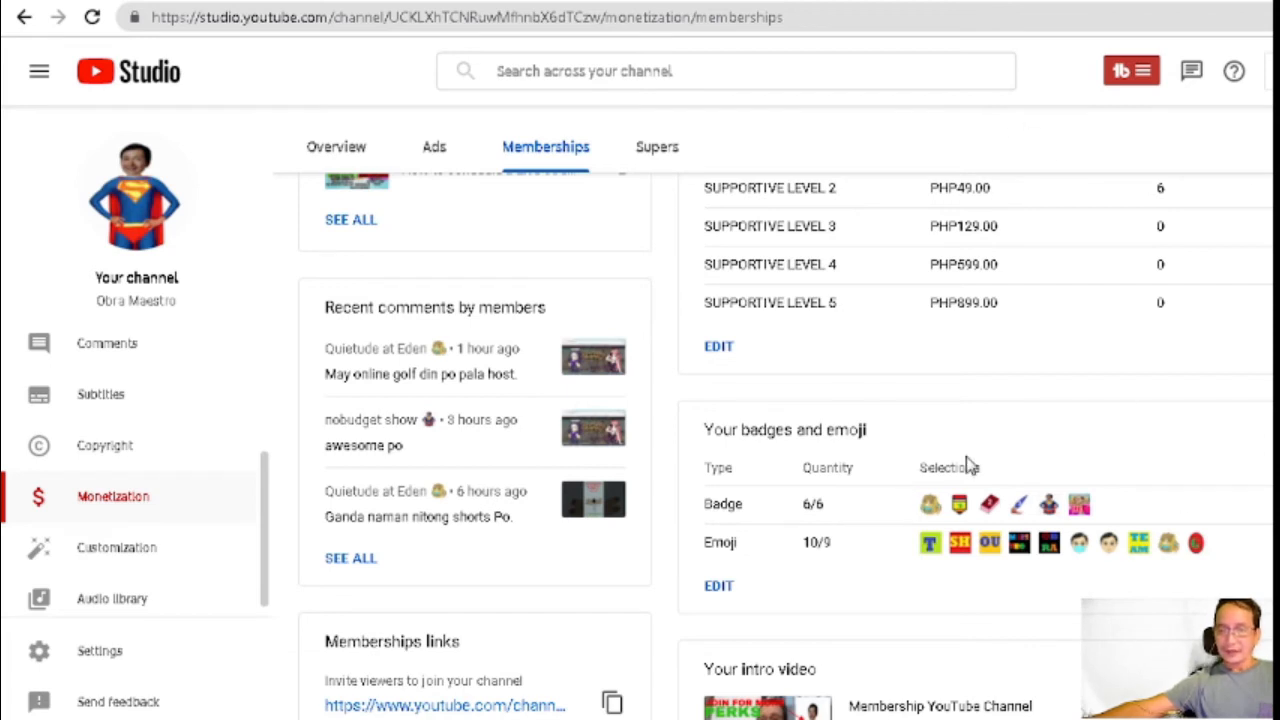
Open the channel's badges and emoji for editing and examine the badge upload requirements and the badges set for each membership duration.
left_click(722, 591)
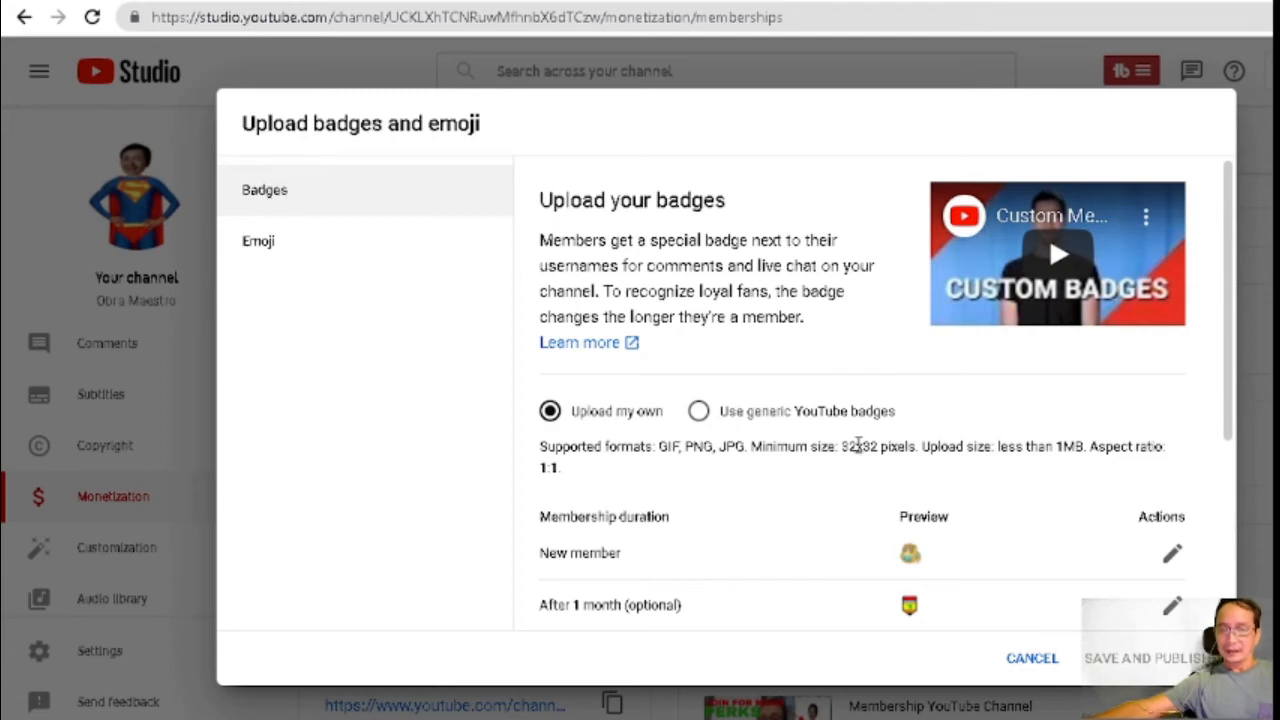
scroll(940, 545, "down", 1)
scroll(948, 540, "down", 2)
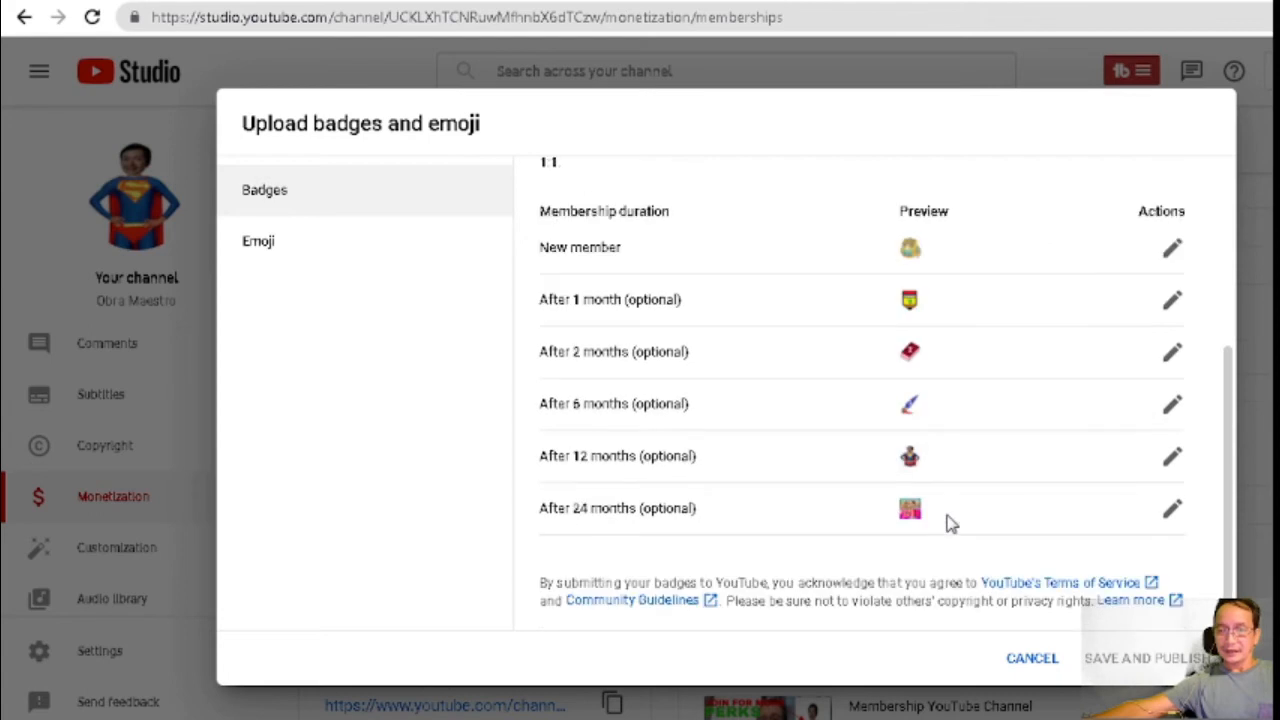
scroll(950, 524, "up", 1)
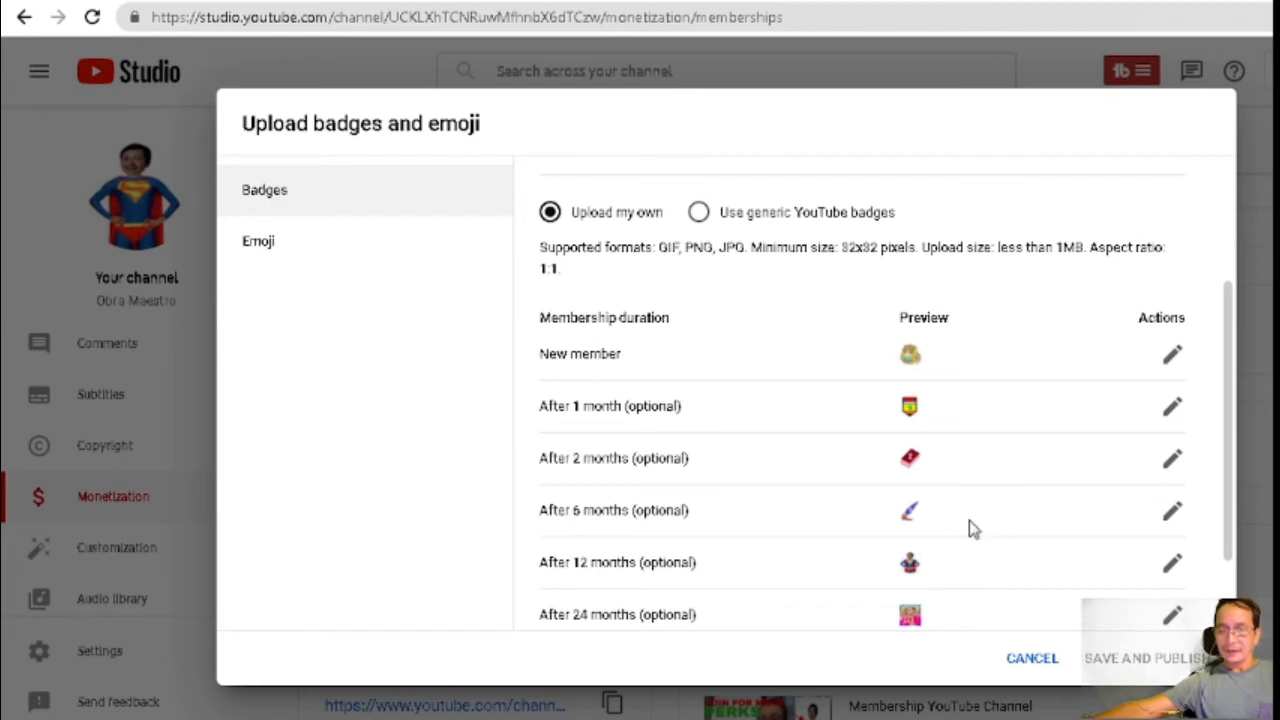
scroll(1022, 522, "down", 1)
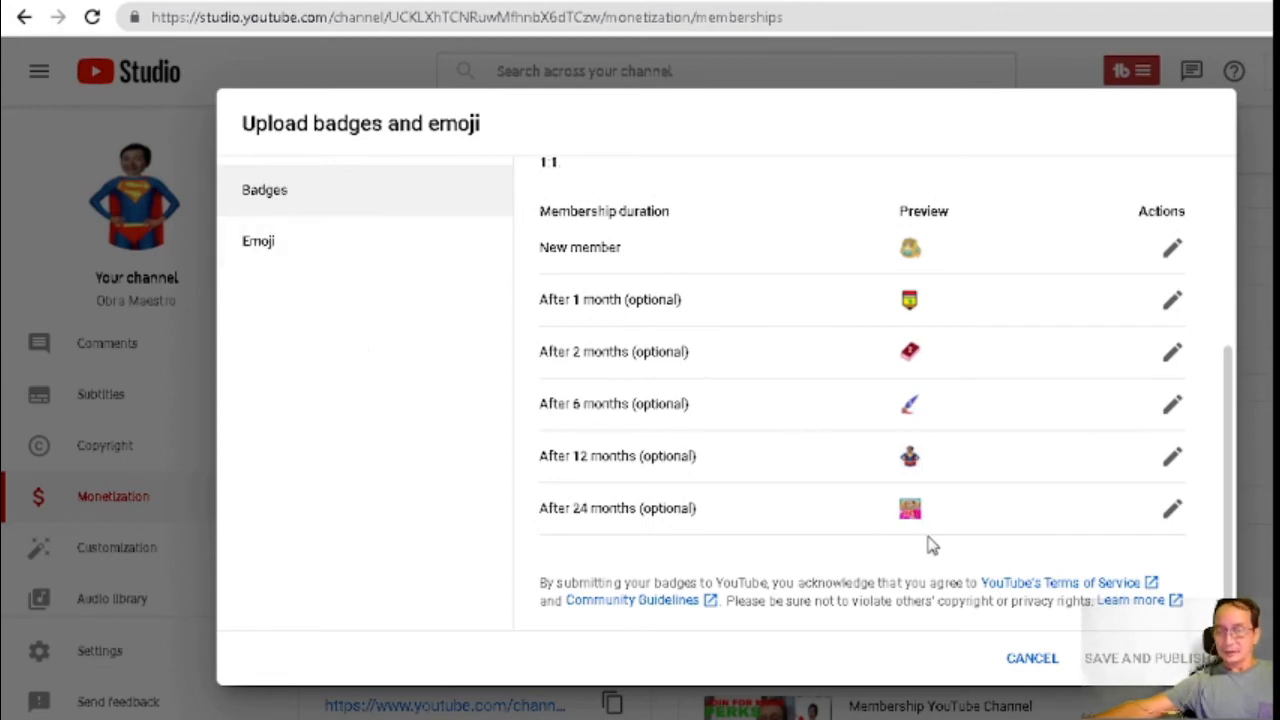
scroll(927, 543, "up", 3)
scroll(930, 545, "down", 2)
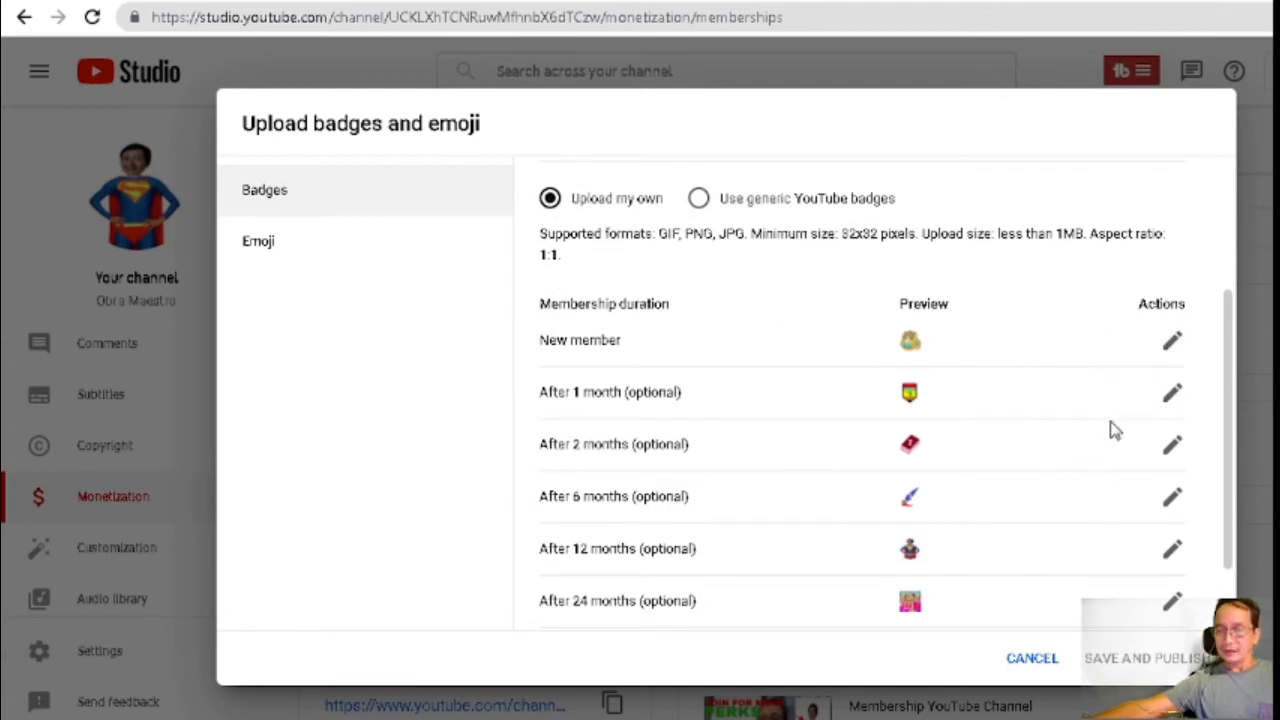
scroll(1111, 429, "down", 1)
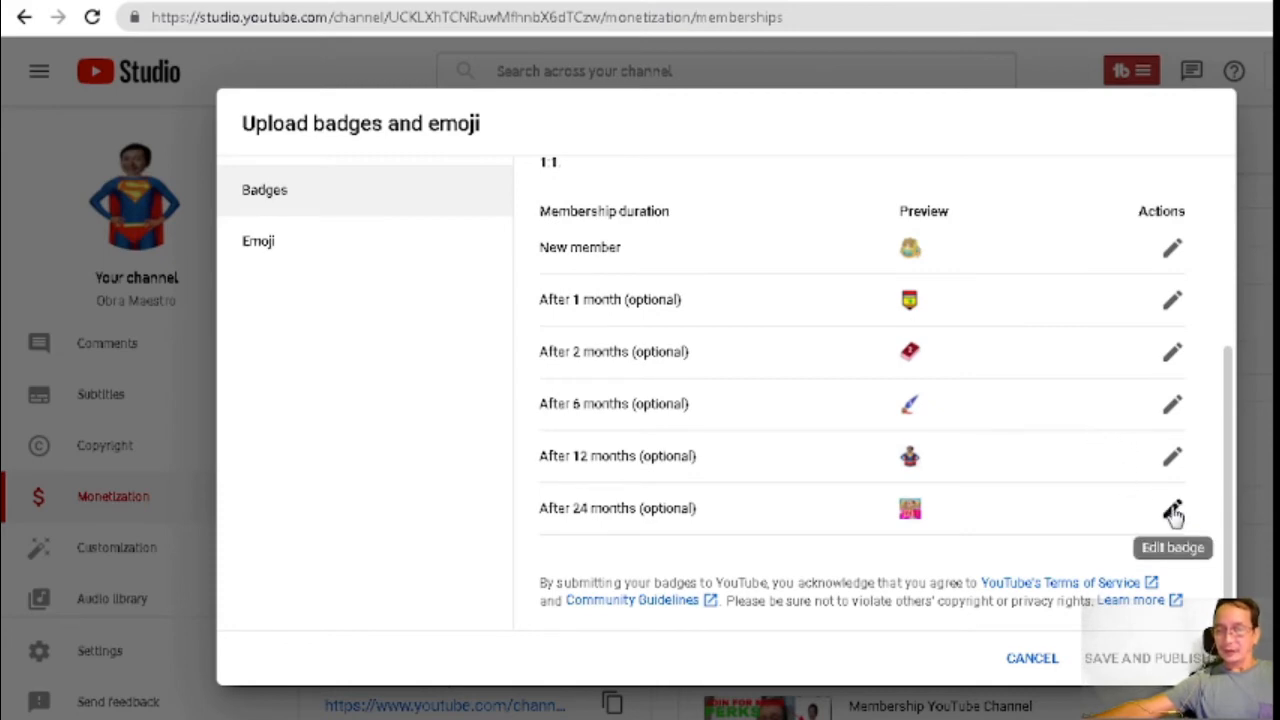
left_click(1172, 510)
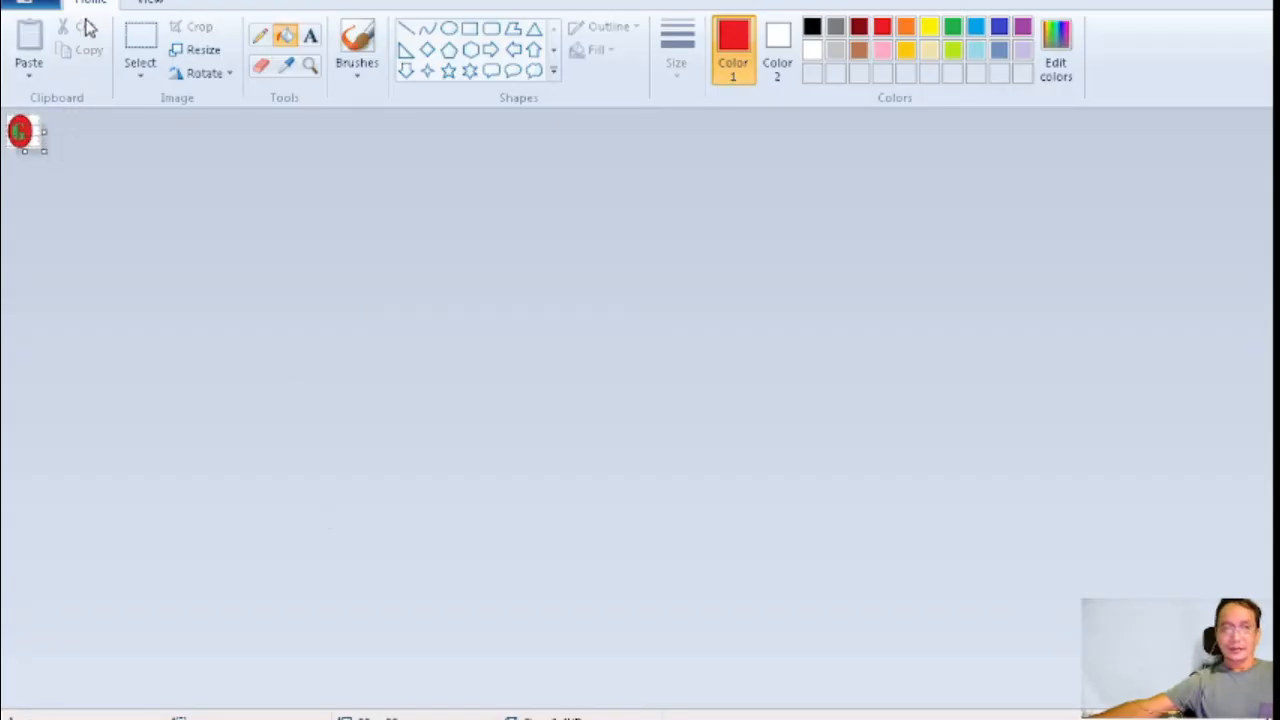
Switch to Paint, start a new blank picture and enlarge its canvas.
left_click(24, 6)
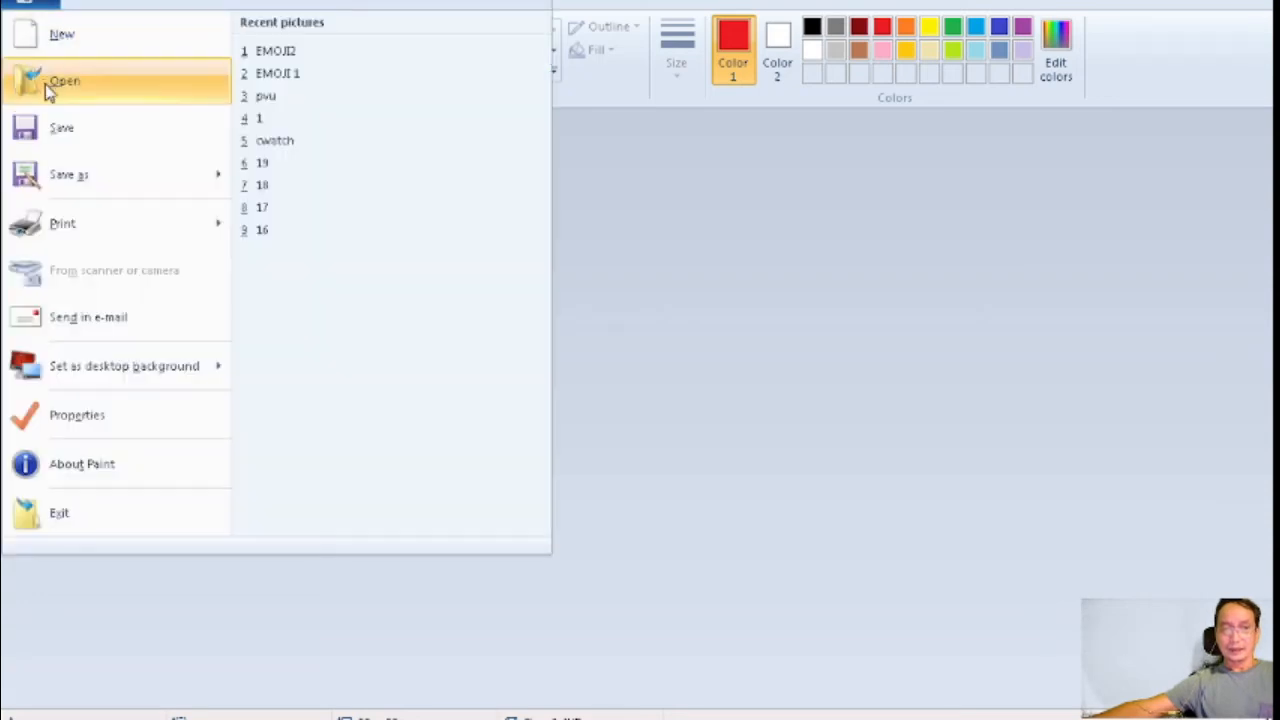
left_click(62, 34)
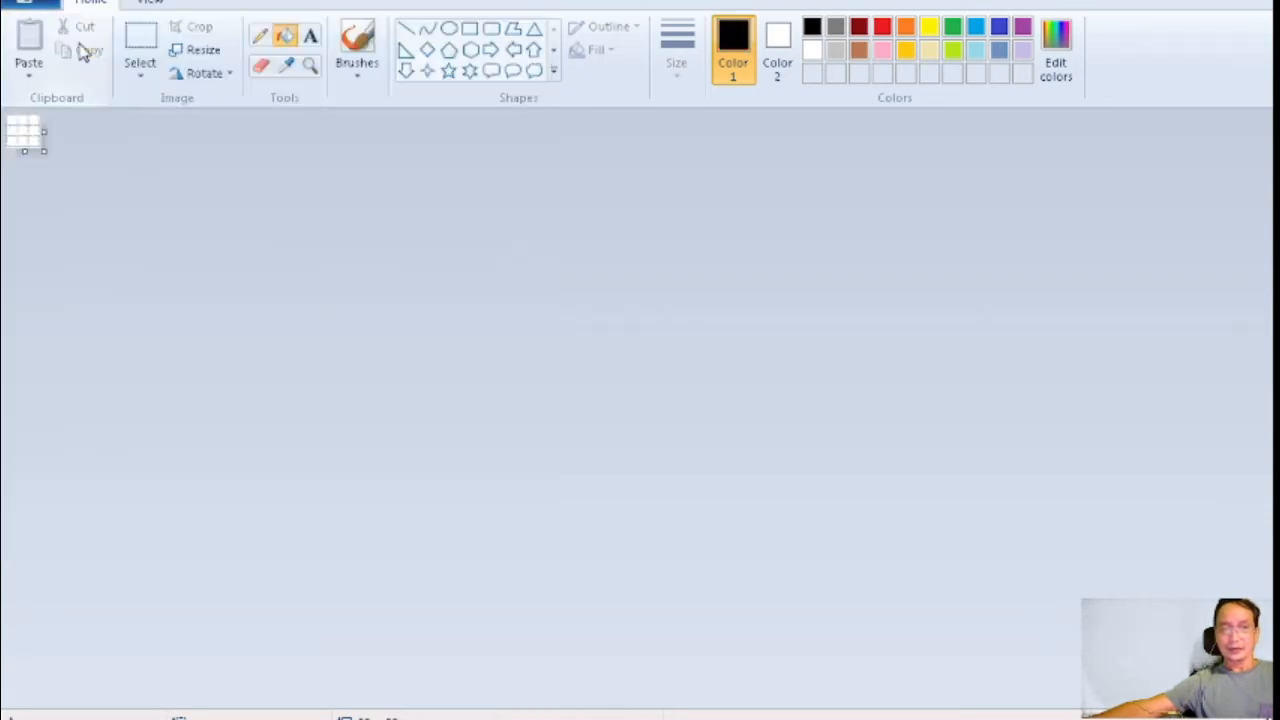
left_click_drag(44, 151, 650, 704)
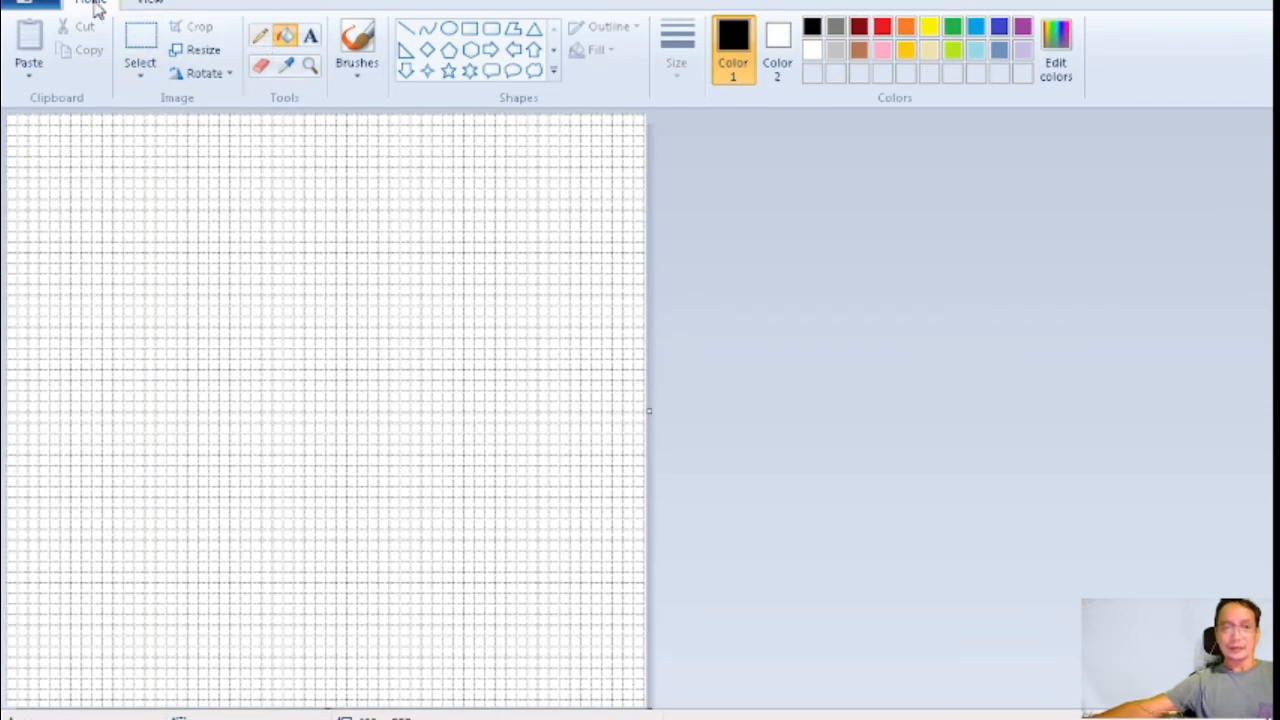
Open the GROW YOUR CHANNELHERE picture from the Downloads folder, discarding the changes to the untitled picture.
left_click(30, 3)
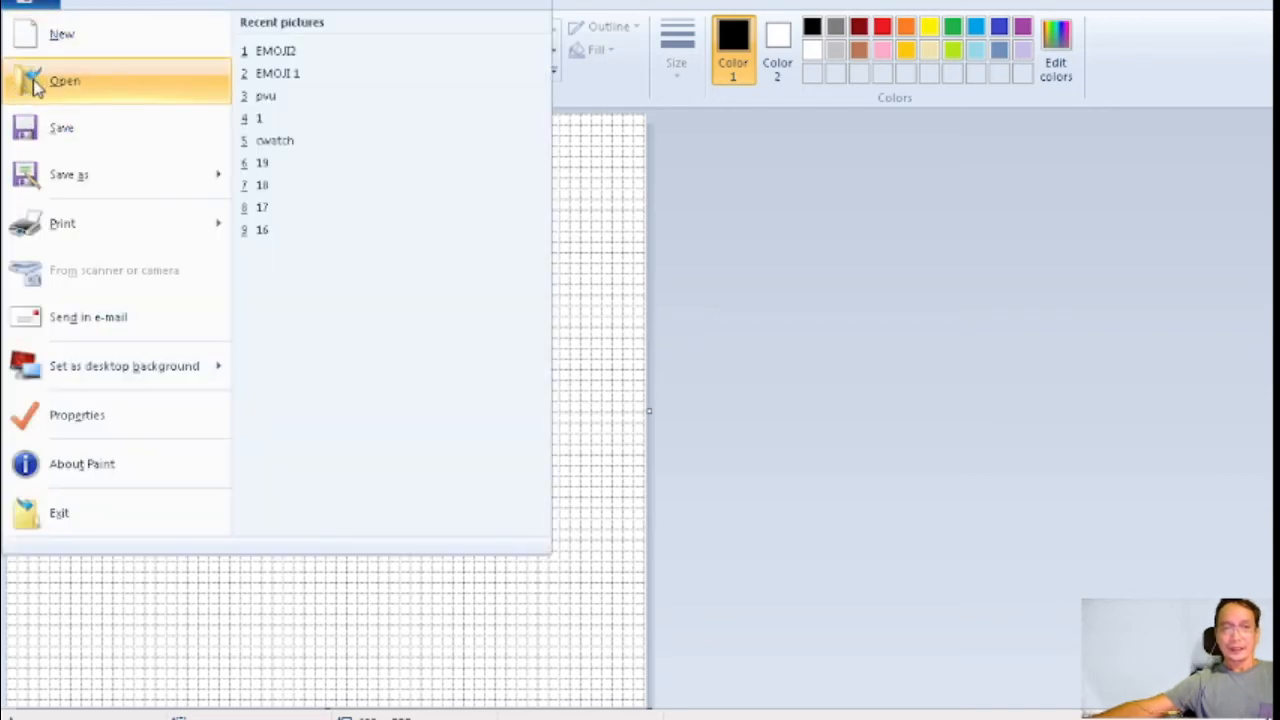
left_click(33, 80)
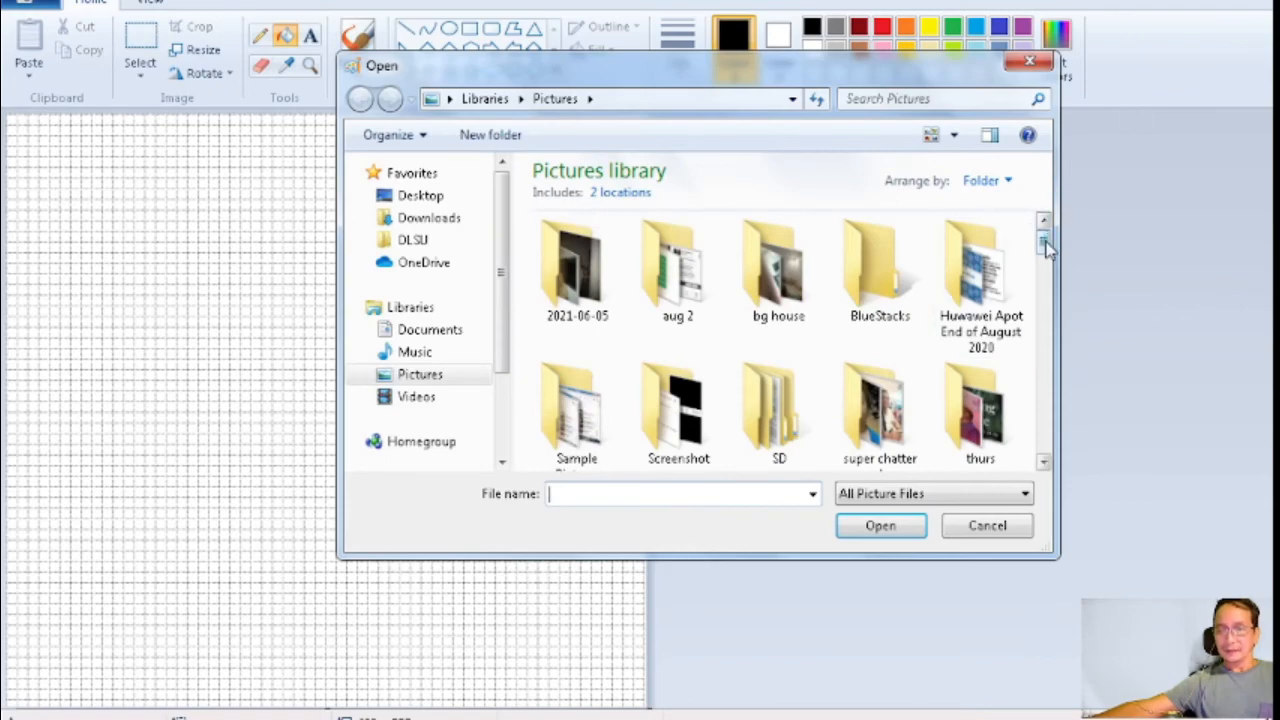
left_click_drag(1044, 243, 1086, 218)
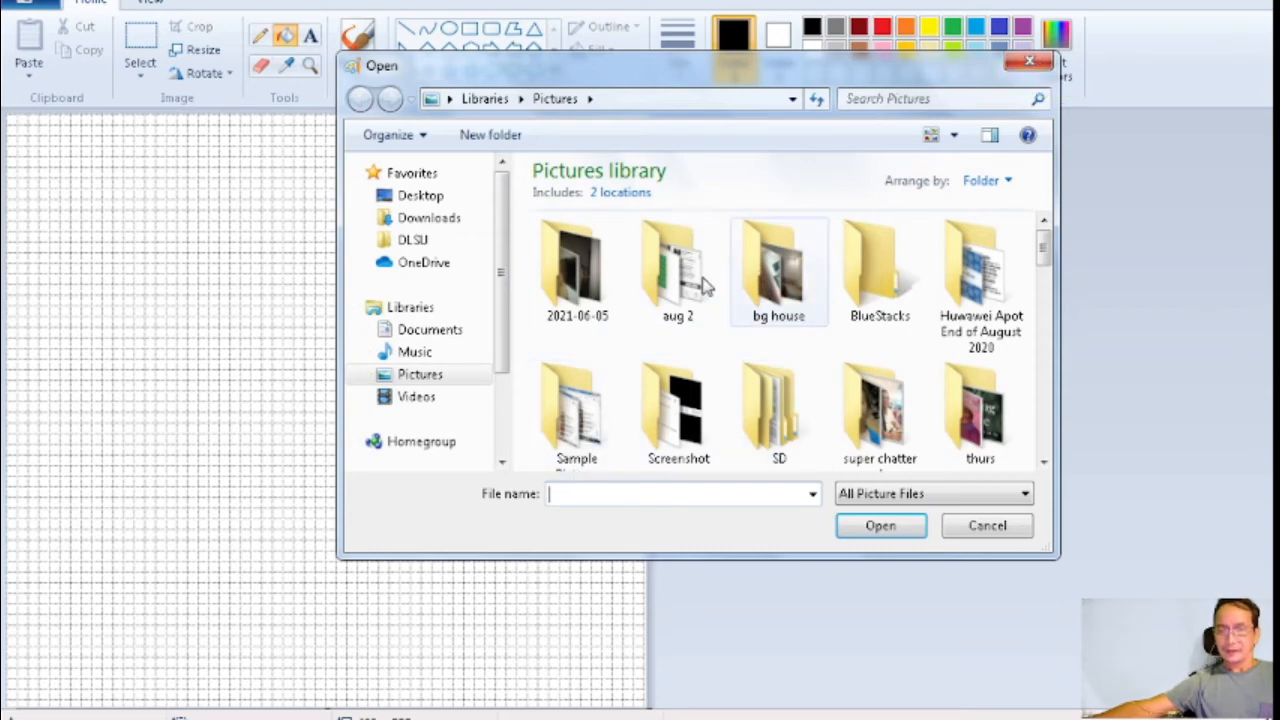
left_click_drag(1050, 255, 1009, 457)
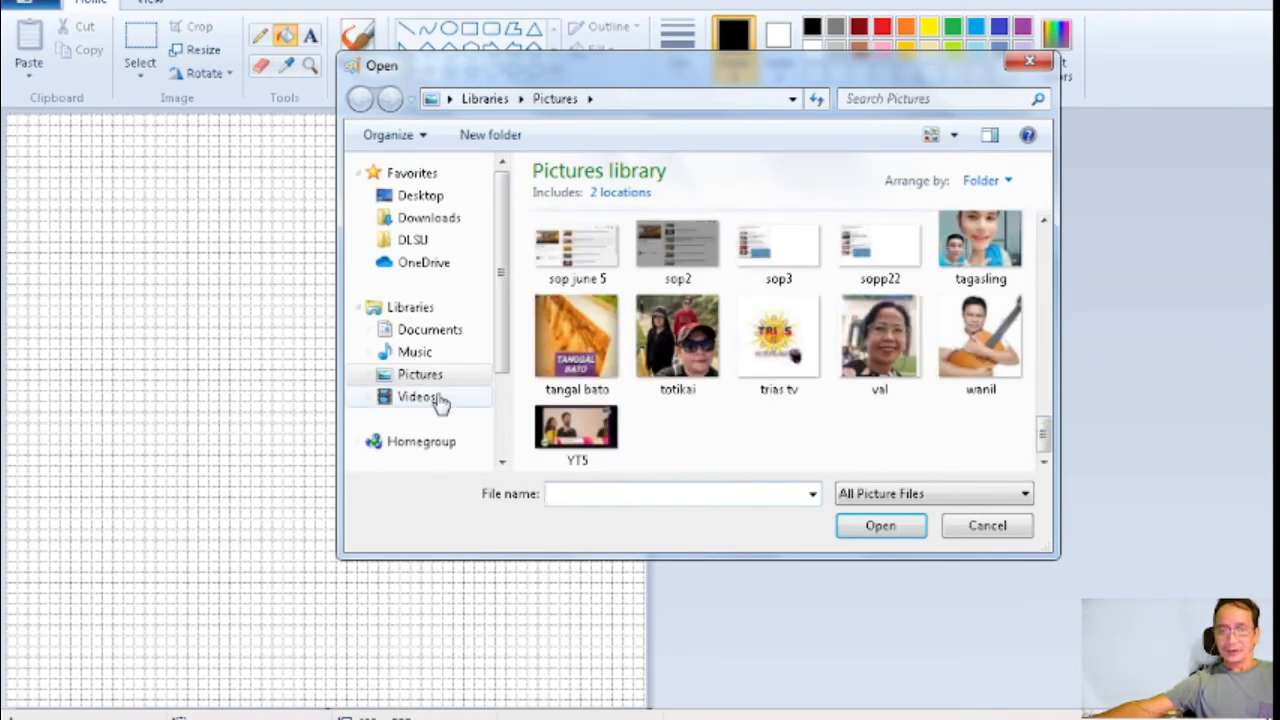
left_click(449, 220)
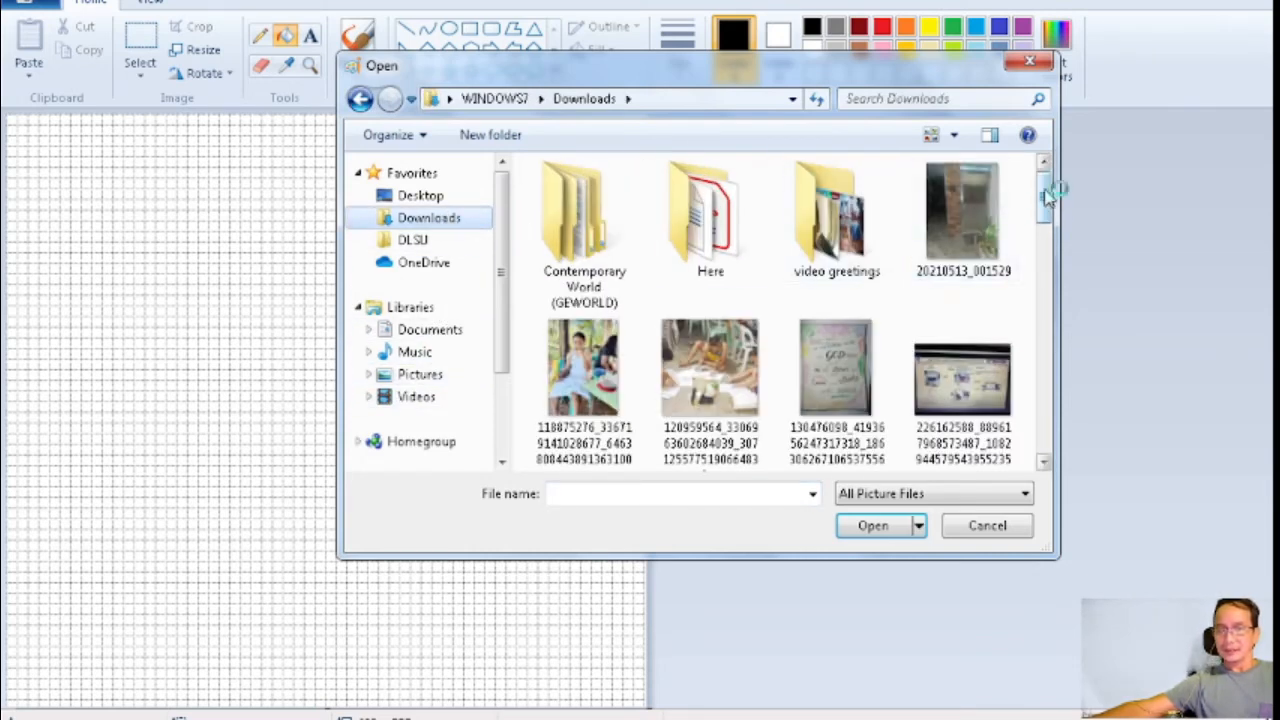
left_click_drag(1050, 200, 1043, 292)
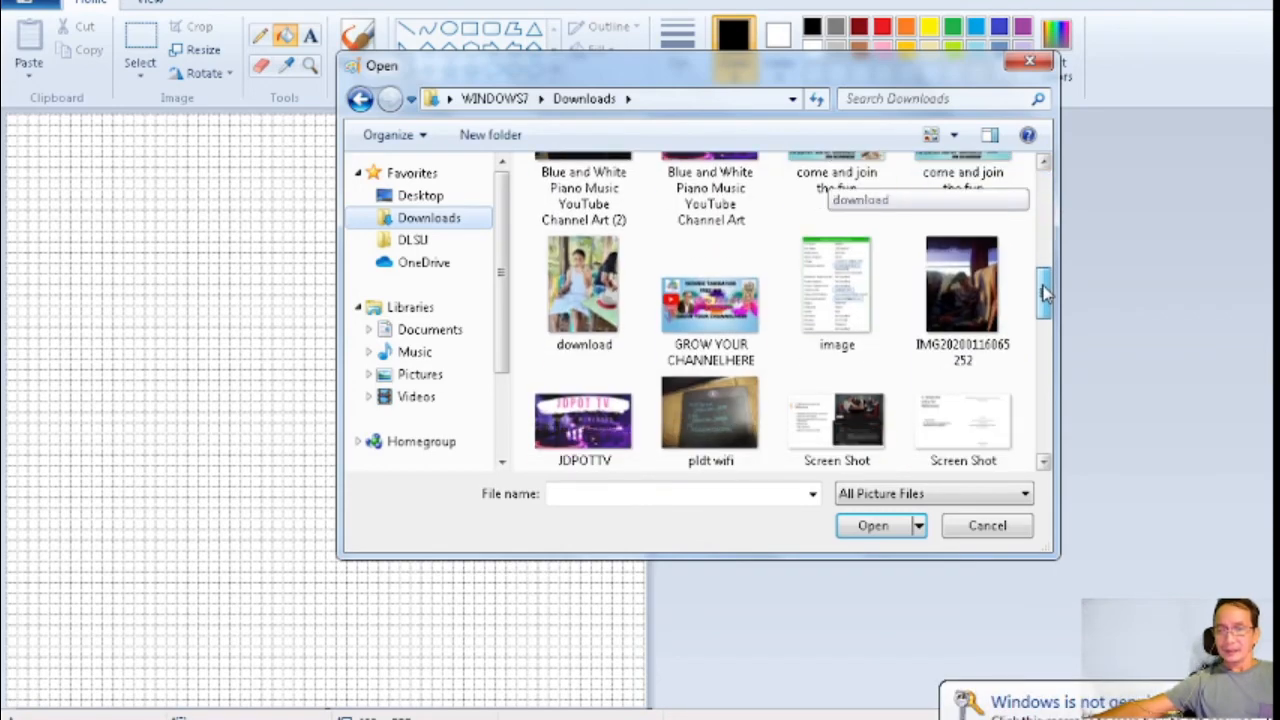
left_click_drag(1043, 292, 1046, 300)
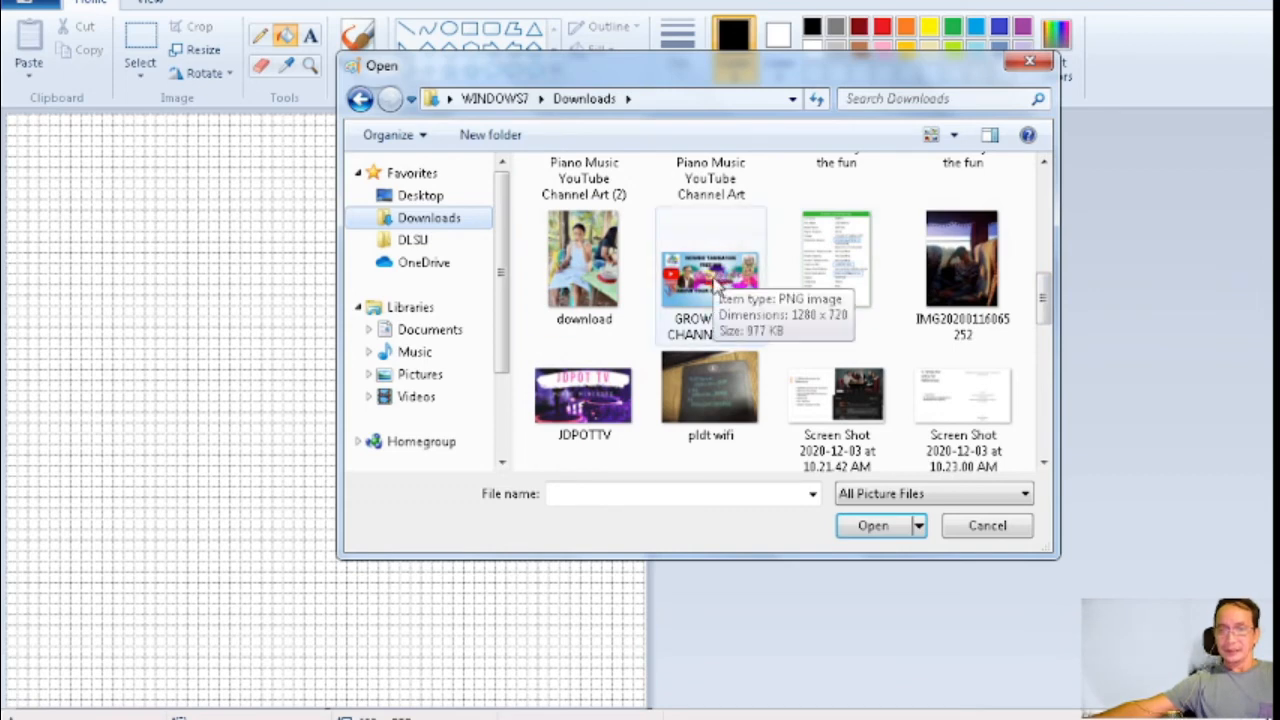
double_click(714, 285)
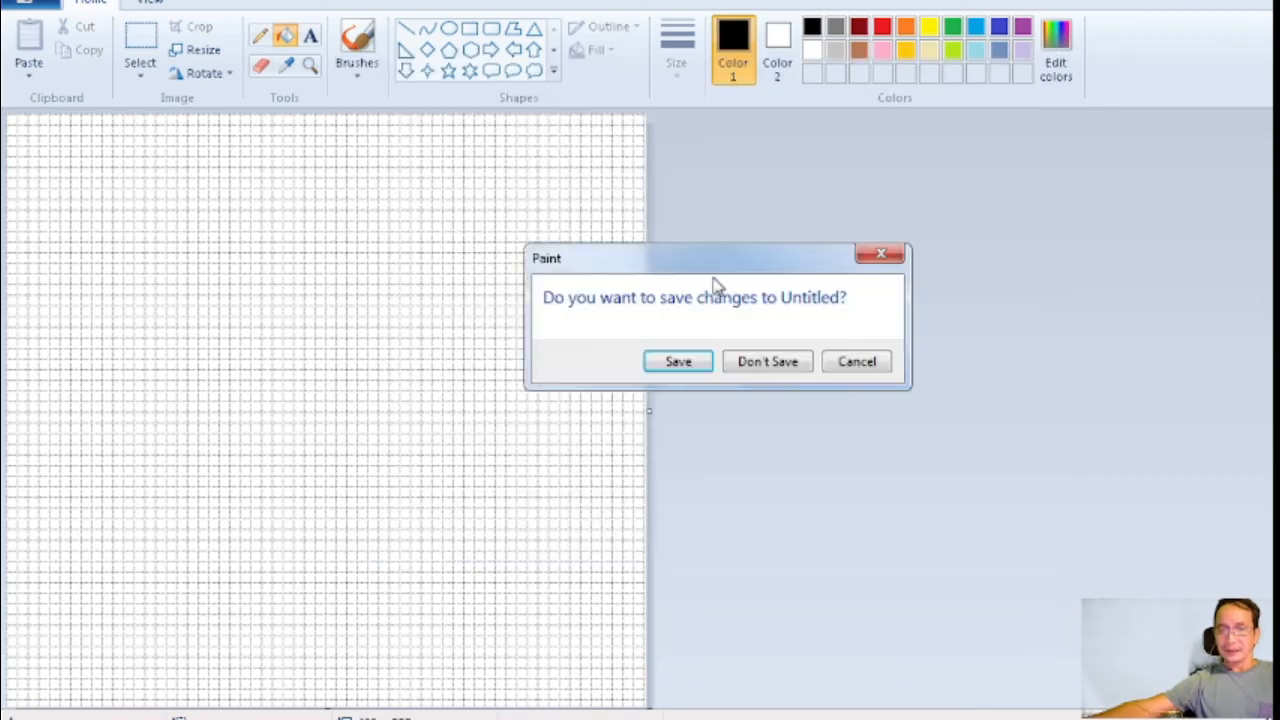
left_click(752, 362)
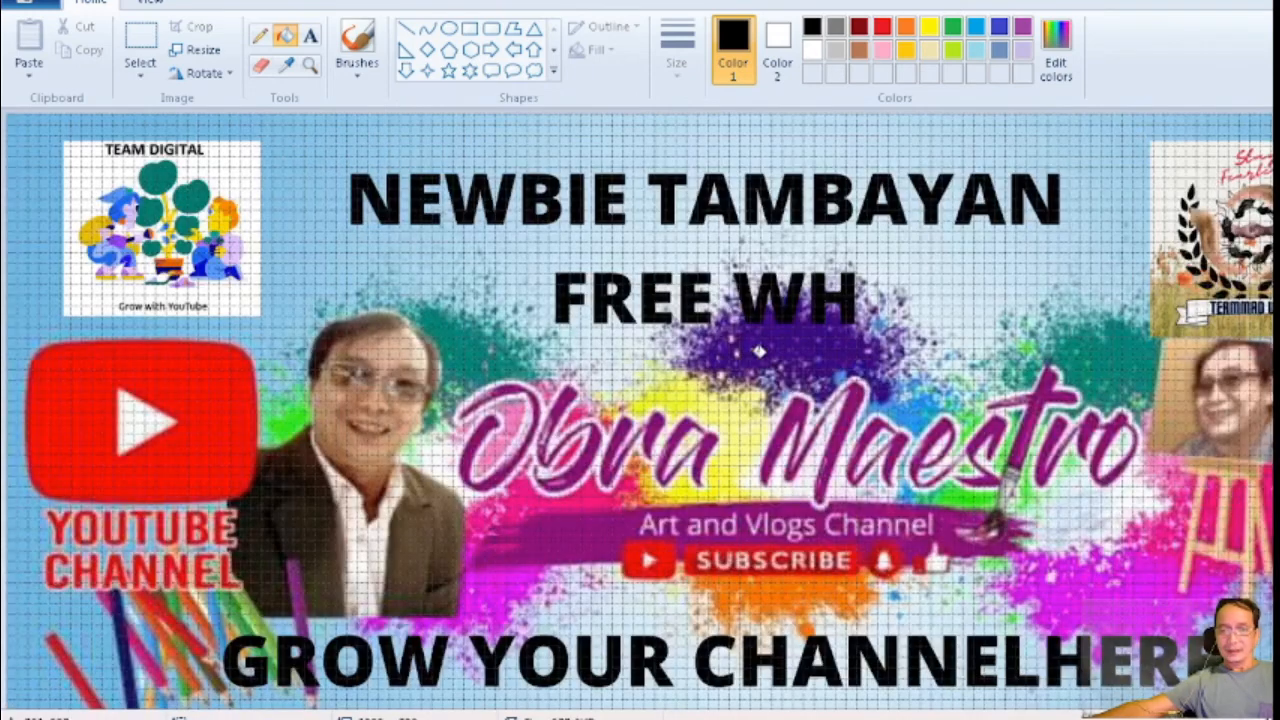
Crop the picture to the man's head and shoulders beside the YouTube logo, about 200 by 240 pixels.
left_click(143, 42)
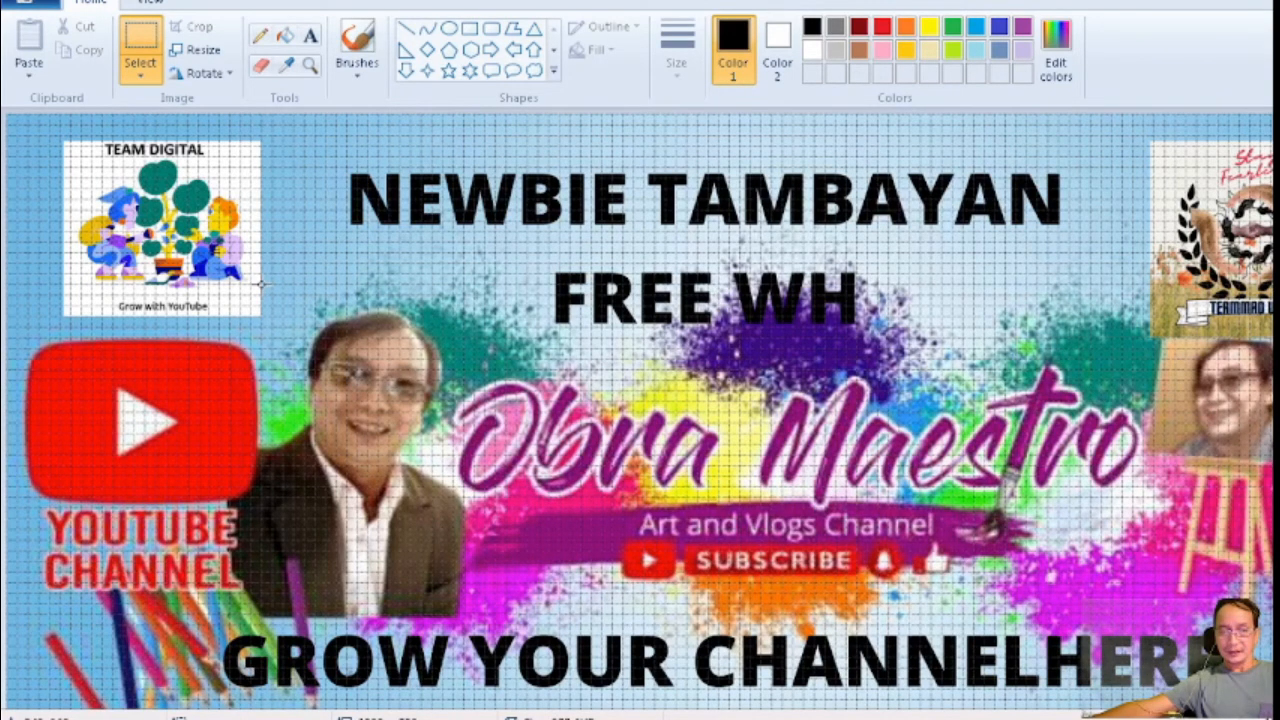
left_click_drag(261, 284, 476, 534)
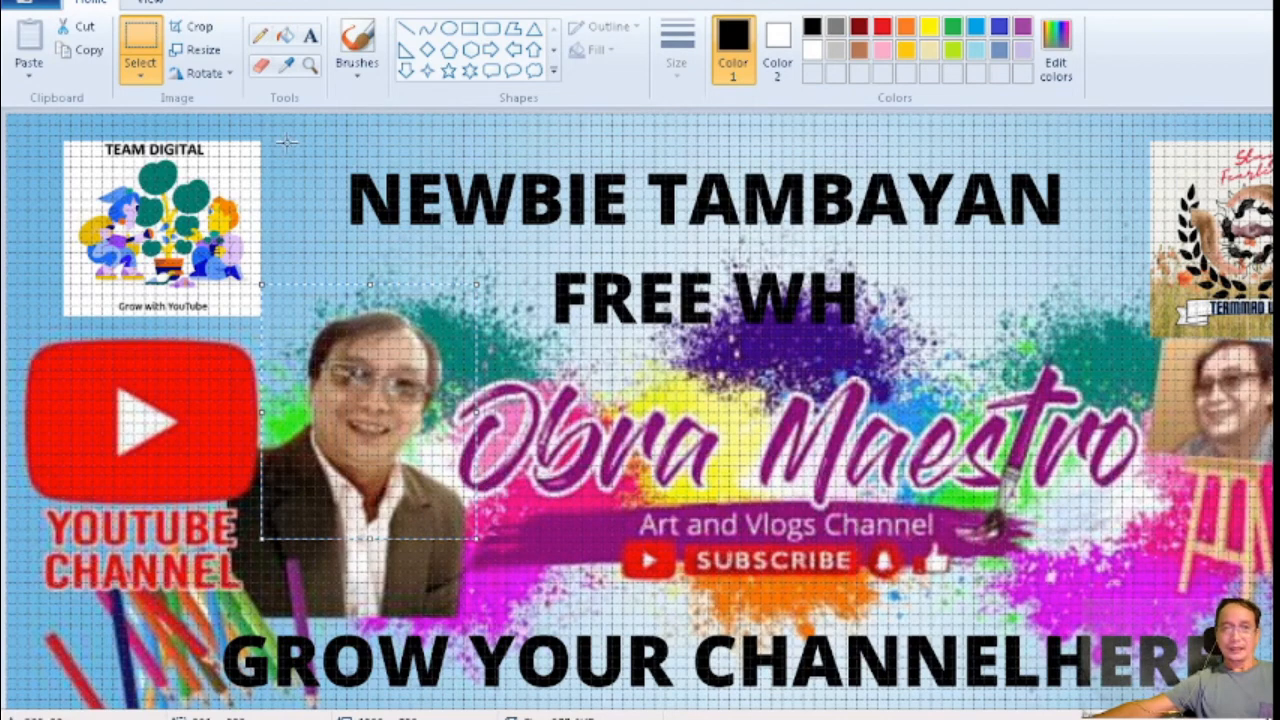
left_click(199, 27)
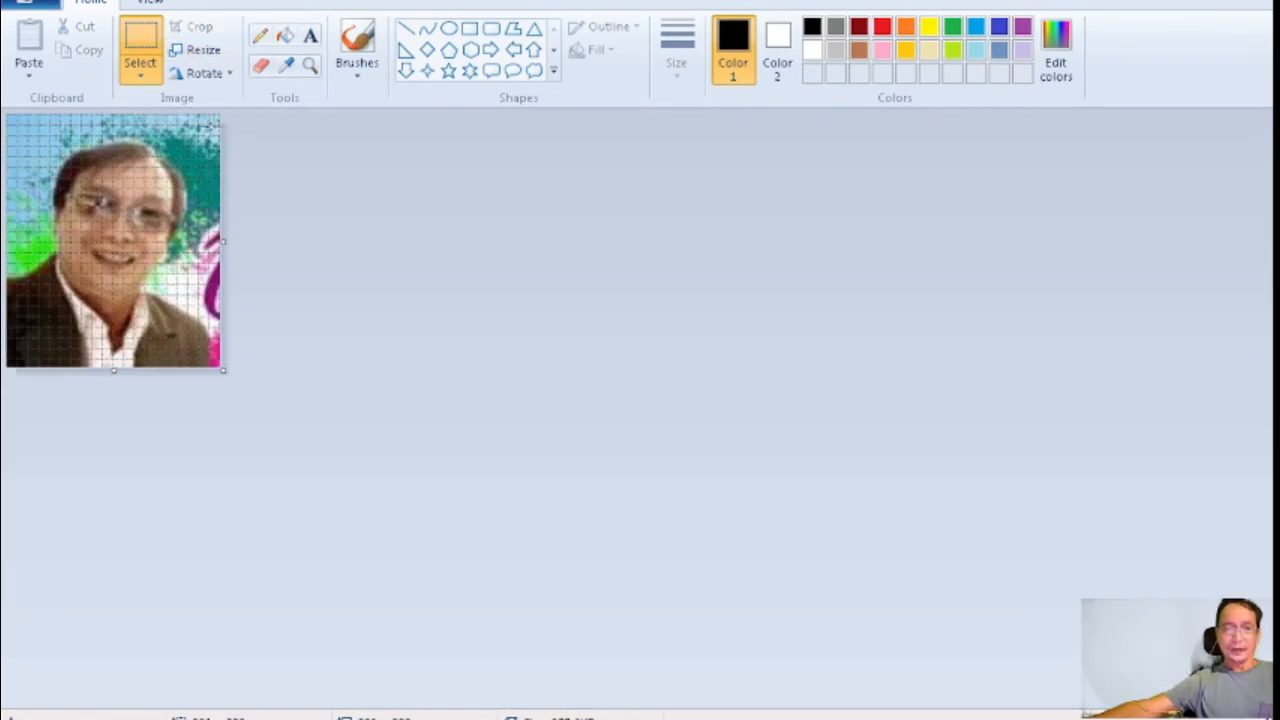
Resize the cropped portrait to 32 by 32 pixels without maintaining the aspect ratio.
left_click(197, 52)
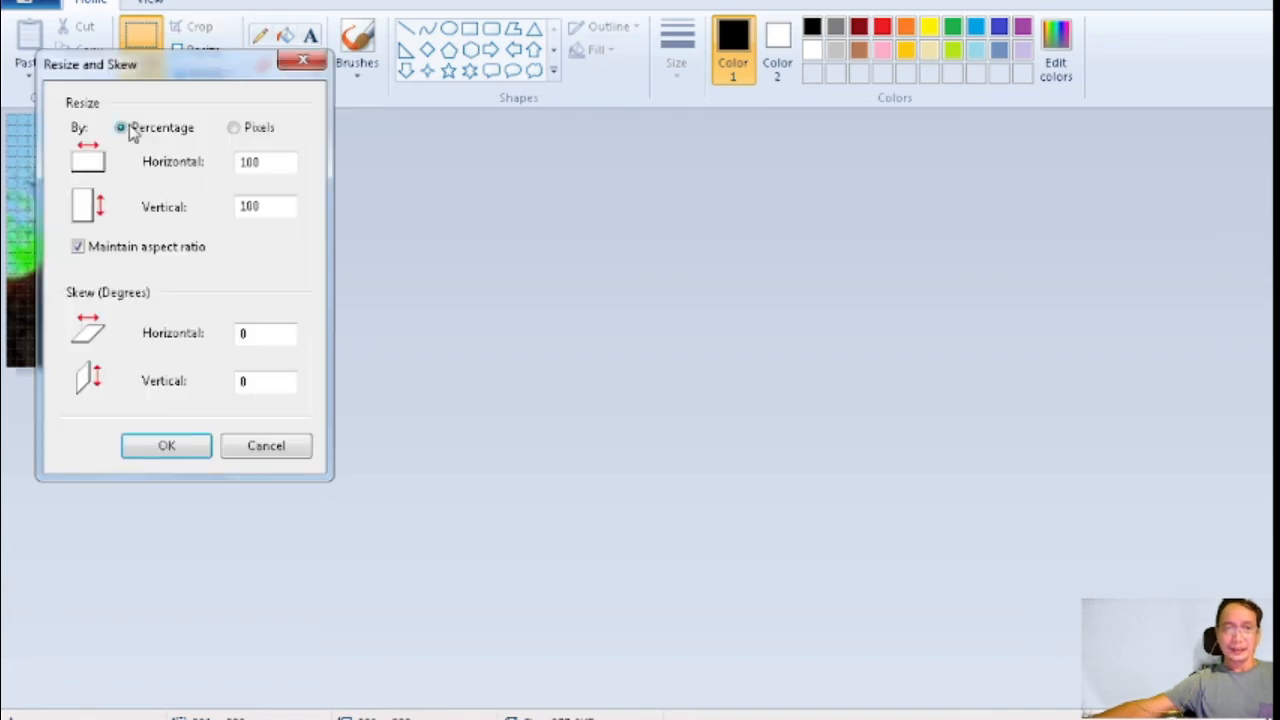
left_click(79, 248)
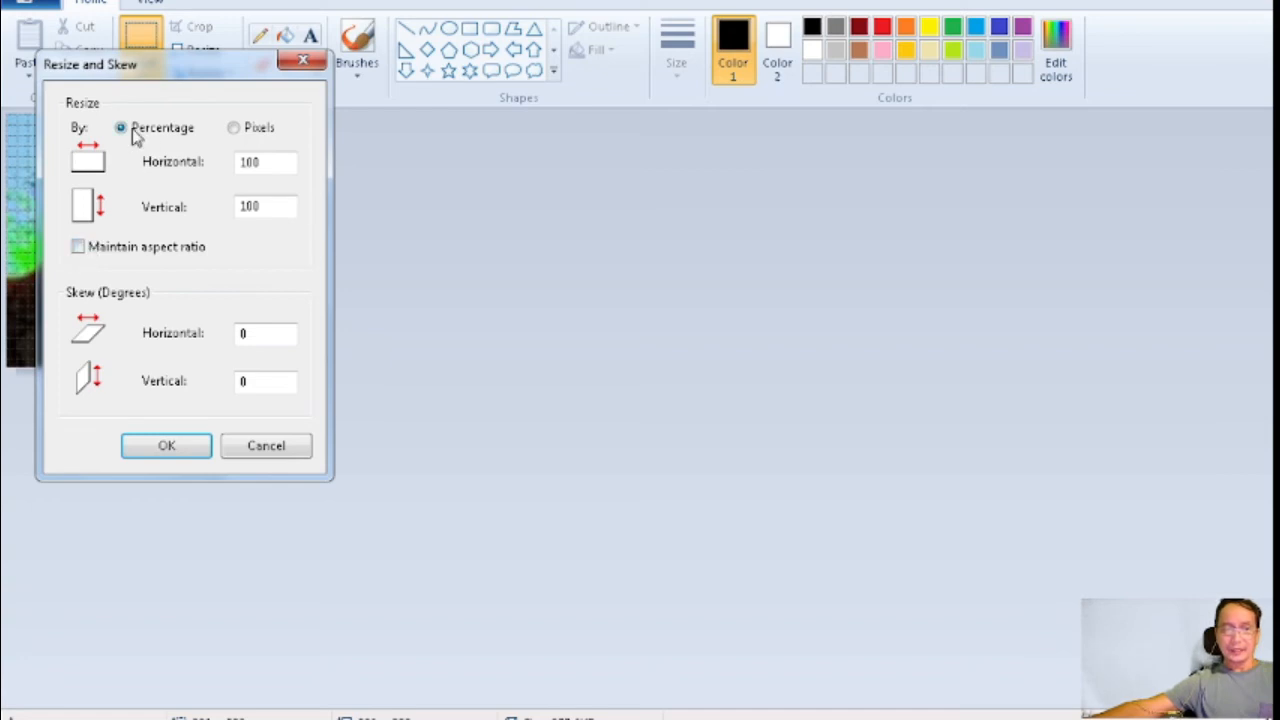
left_click(234, 128)
left_click_drag(270, 162, 214, 166)
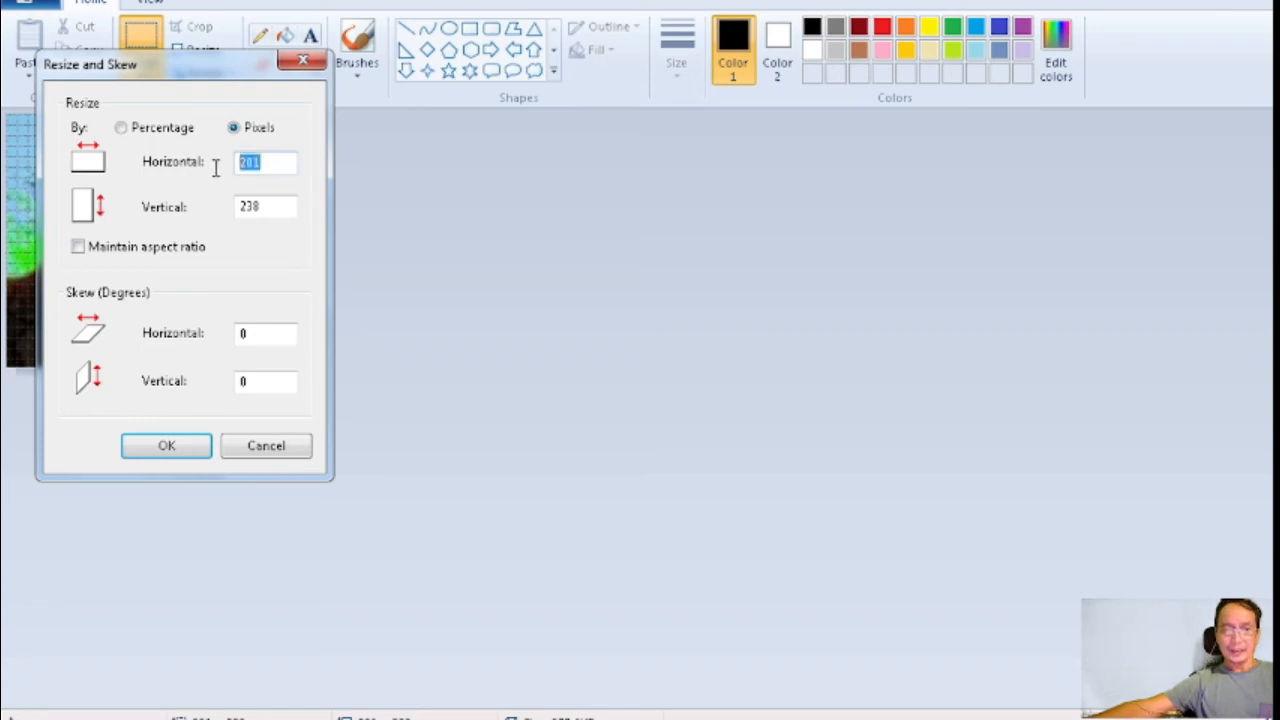
type("32")
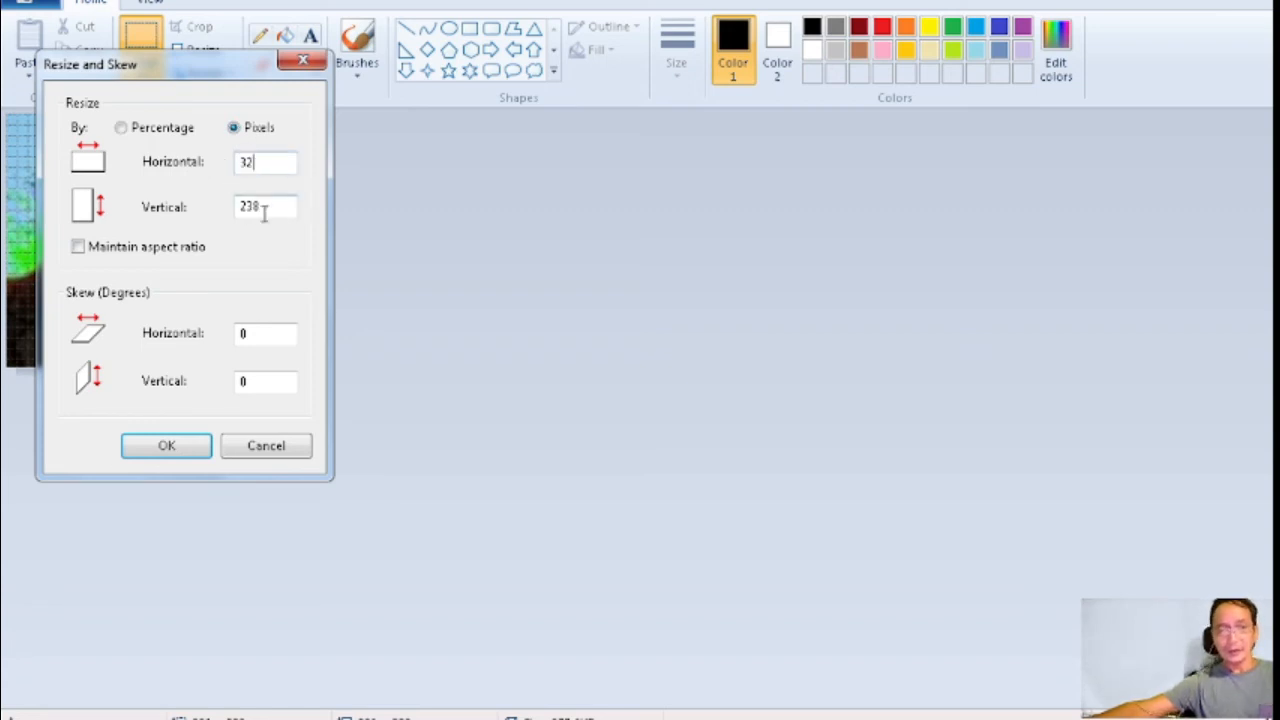
left_click_drag(266, 208, 222, 218)
type("32")
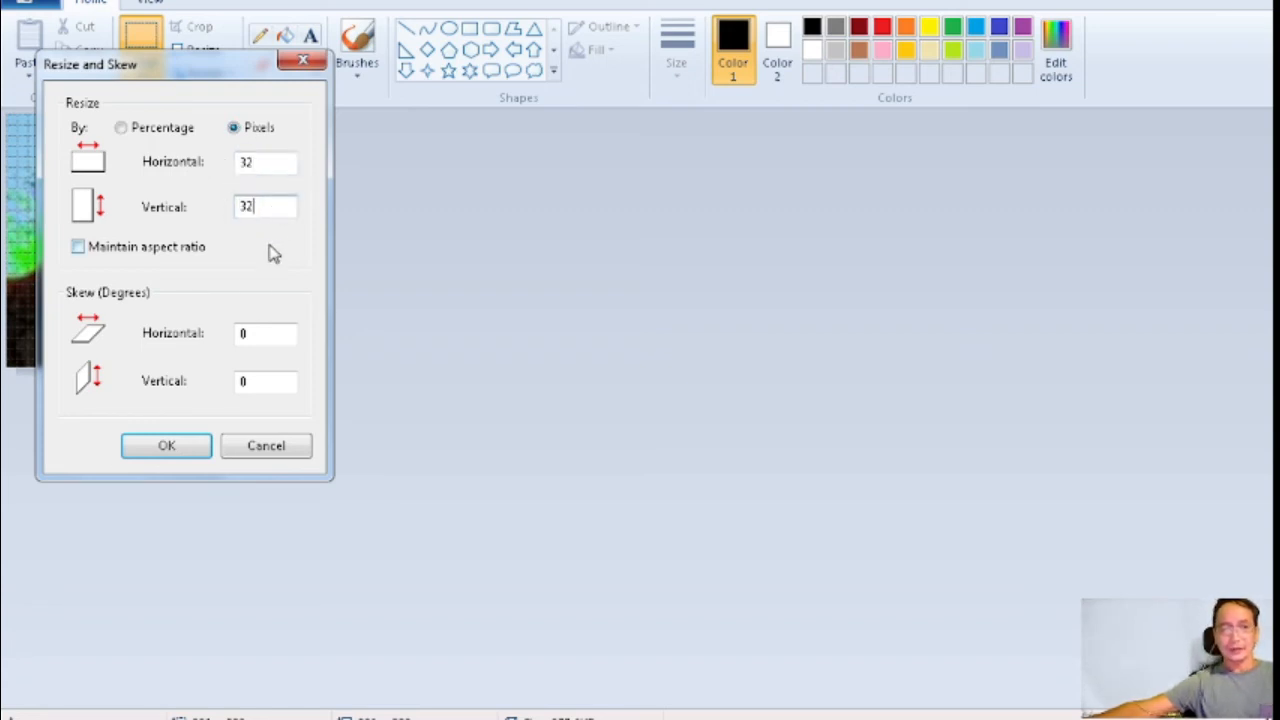
left_click(168, 450)
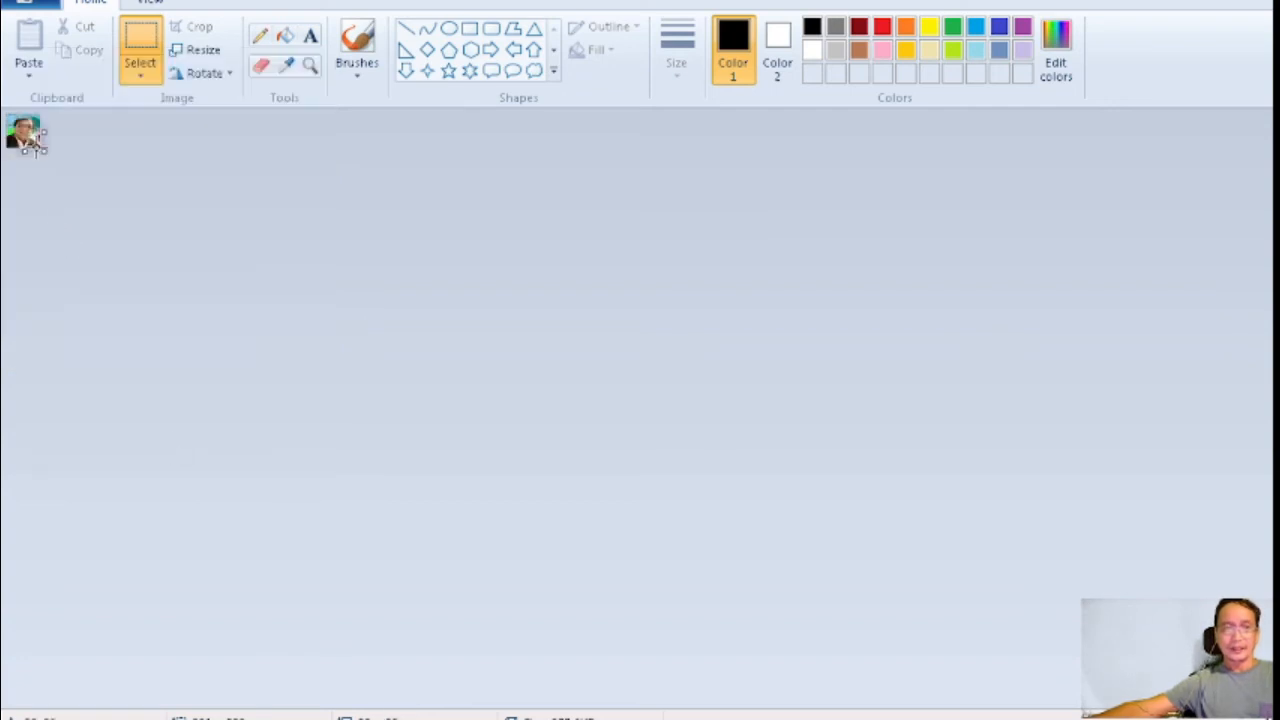
Save the resized portrait as a JPEG named BADGE1 in the Pictures library, accepting the loss of transparency.
left_click(38, 4)
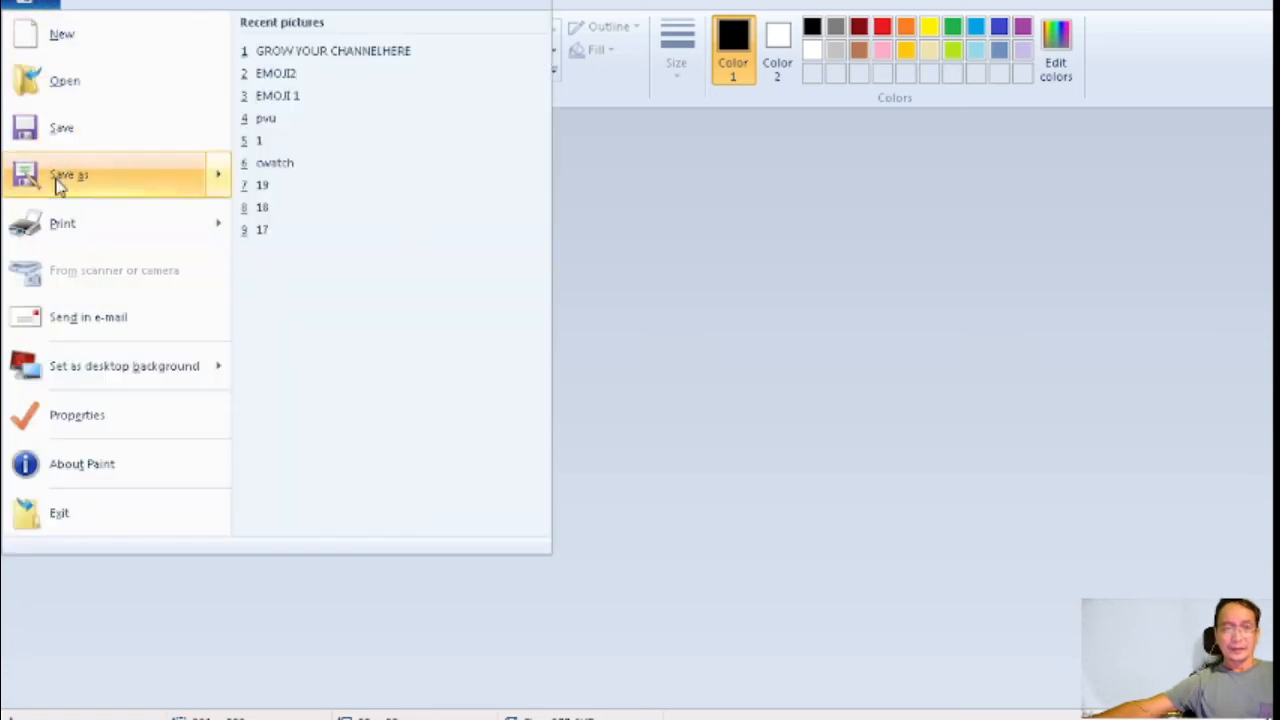
mouse_move(77, 177)
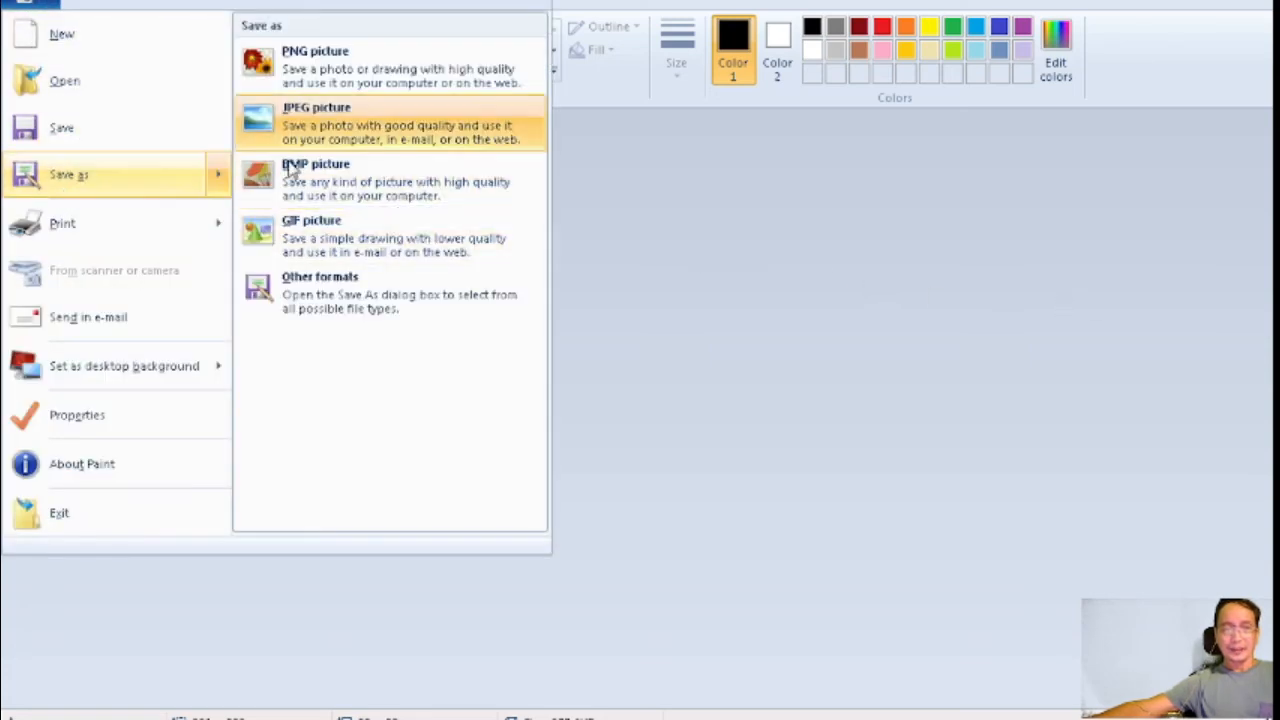
left_click(345, 119)
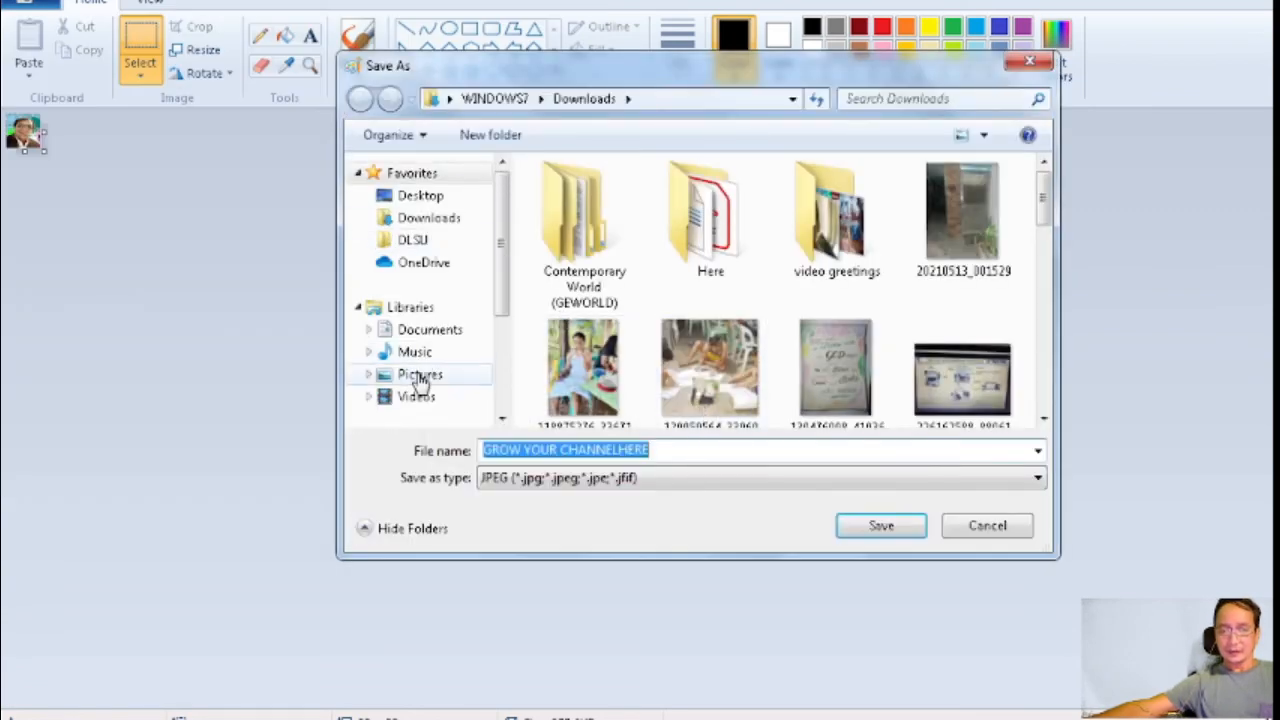
left_click(420, 376)
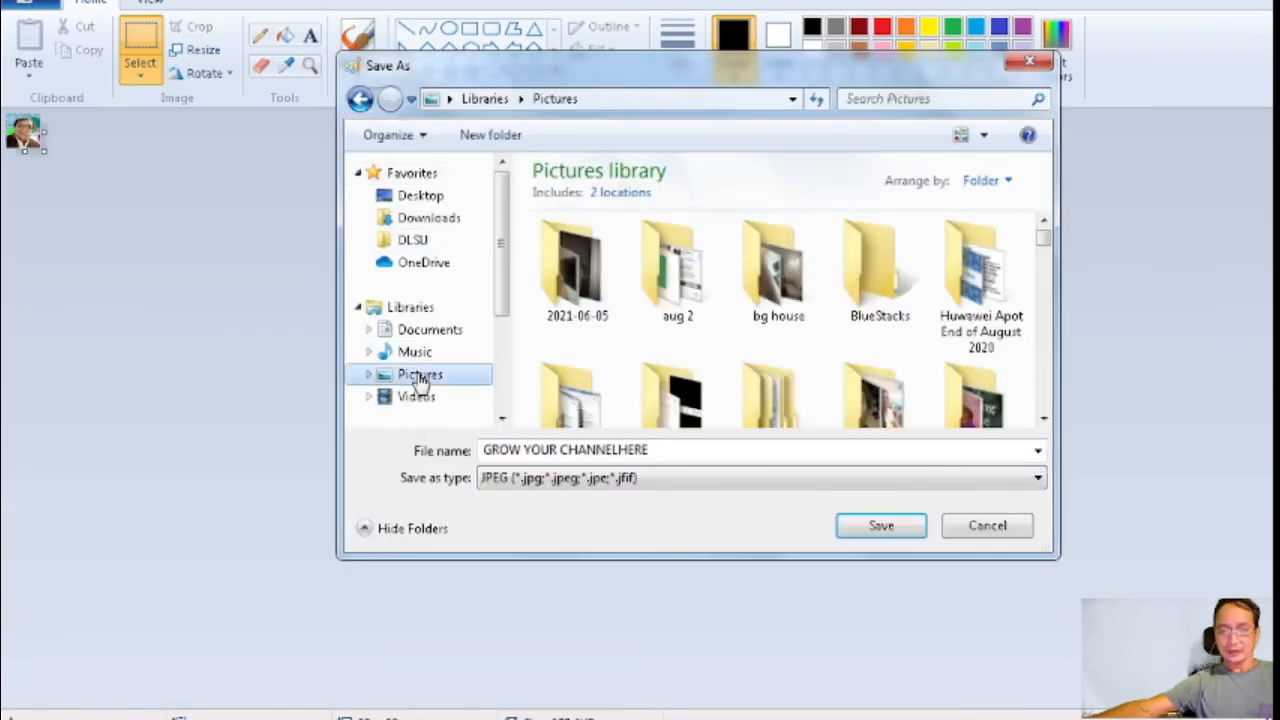
left_click(668, 451)
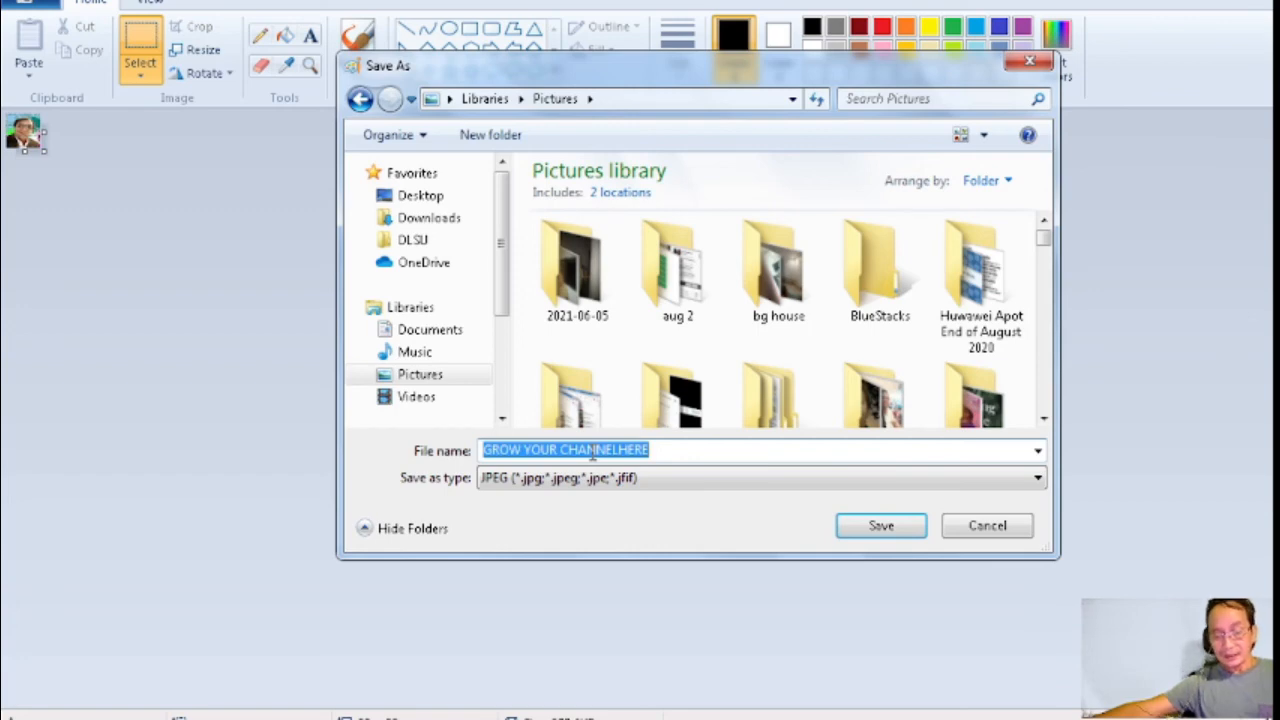
type("BADGE1")
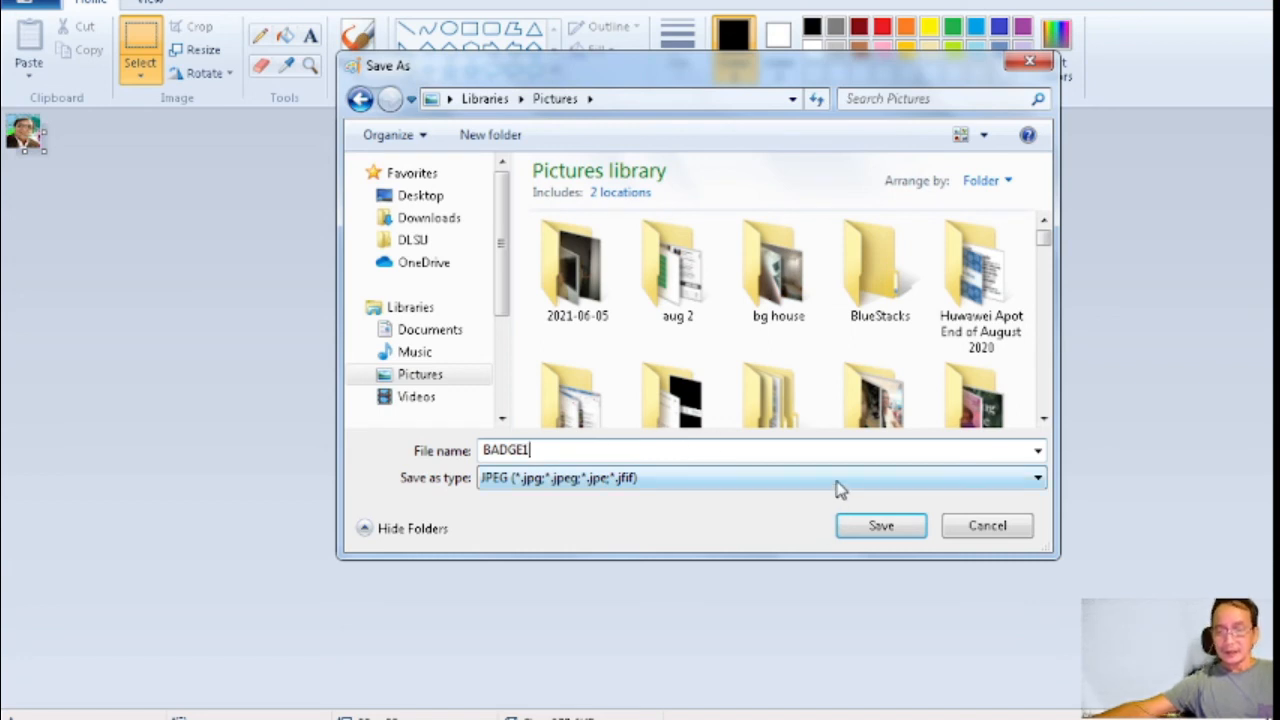
left_click(862, 529)
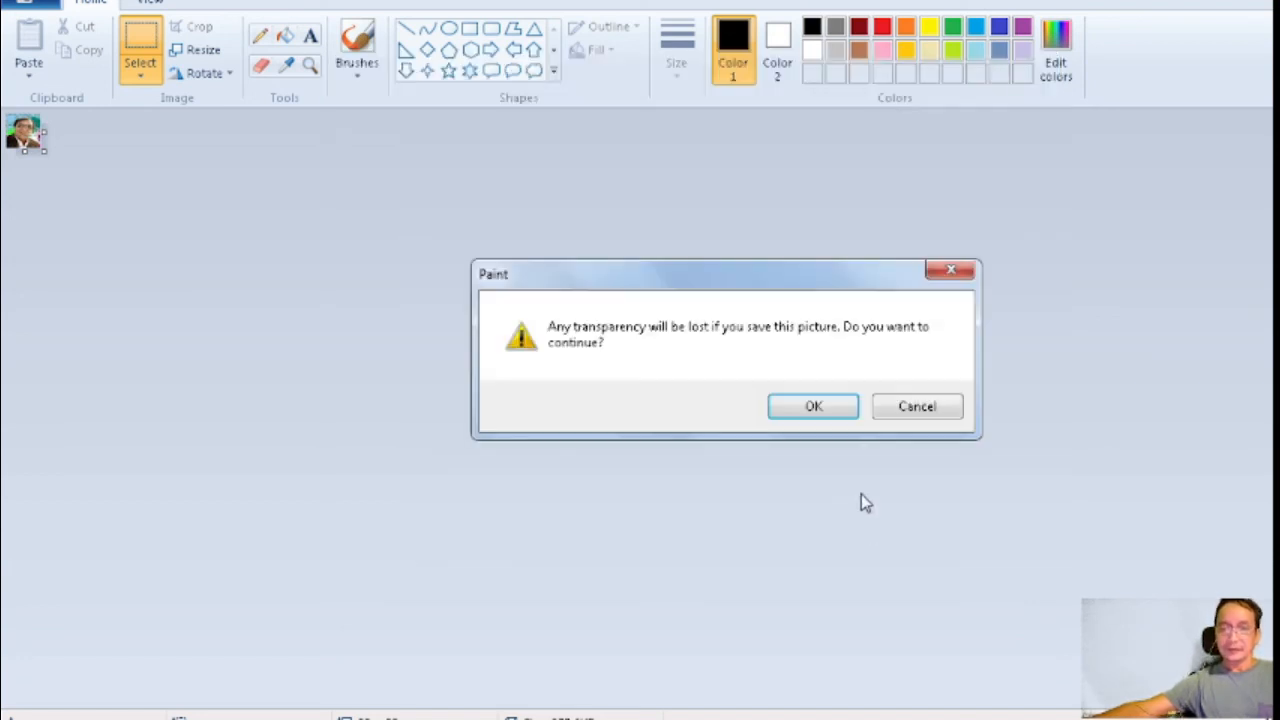
left_click(803, 408)
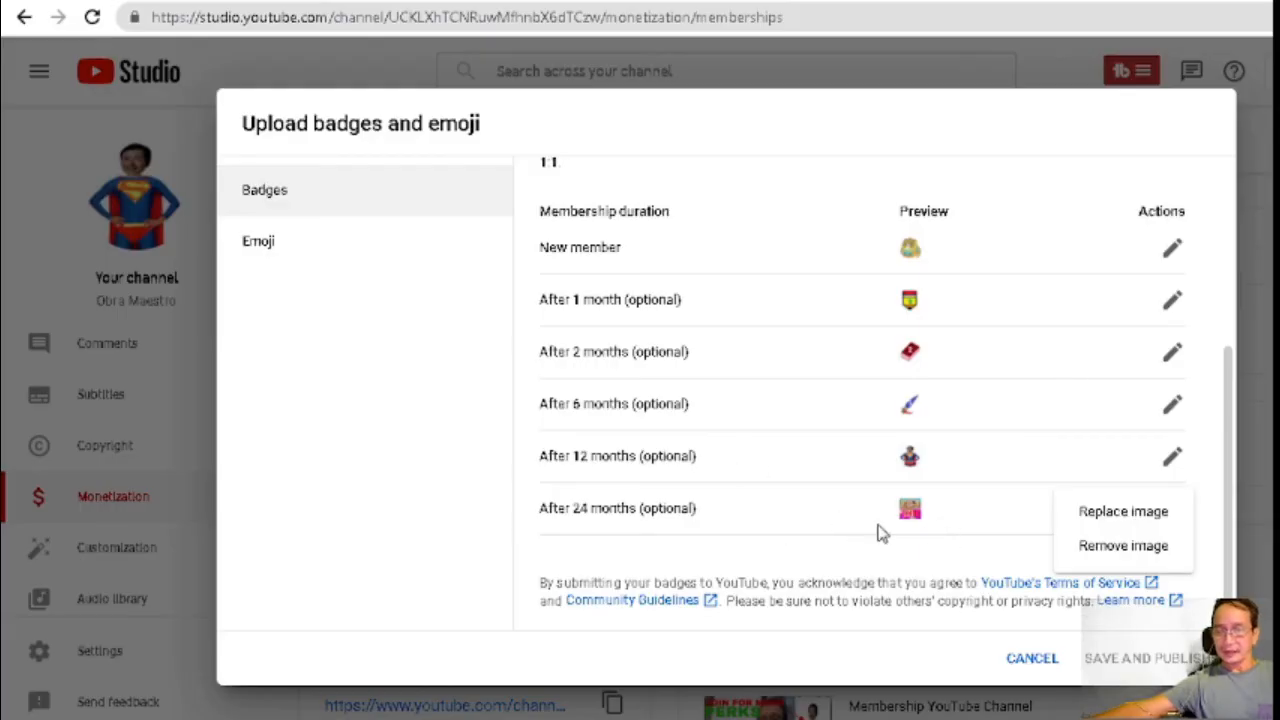
Switch to YouTube Studio, replace the After 24 months badge image with BADGE1 from the Pictures library, and save and publish the badges.
left_click(1100, 515)
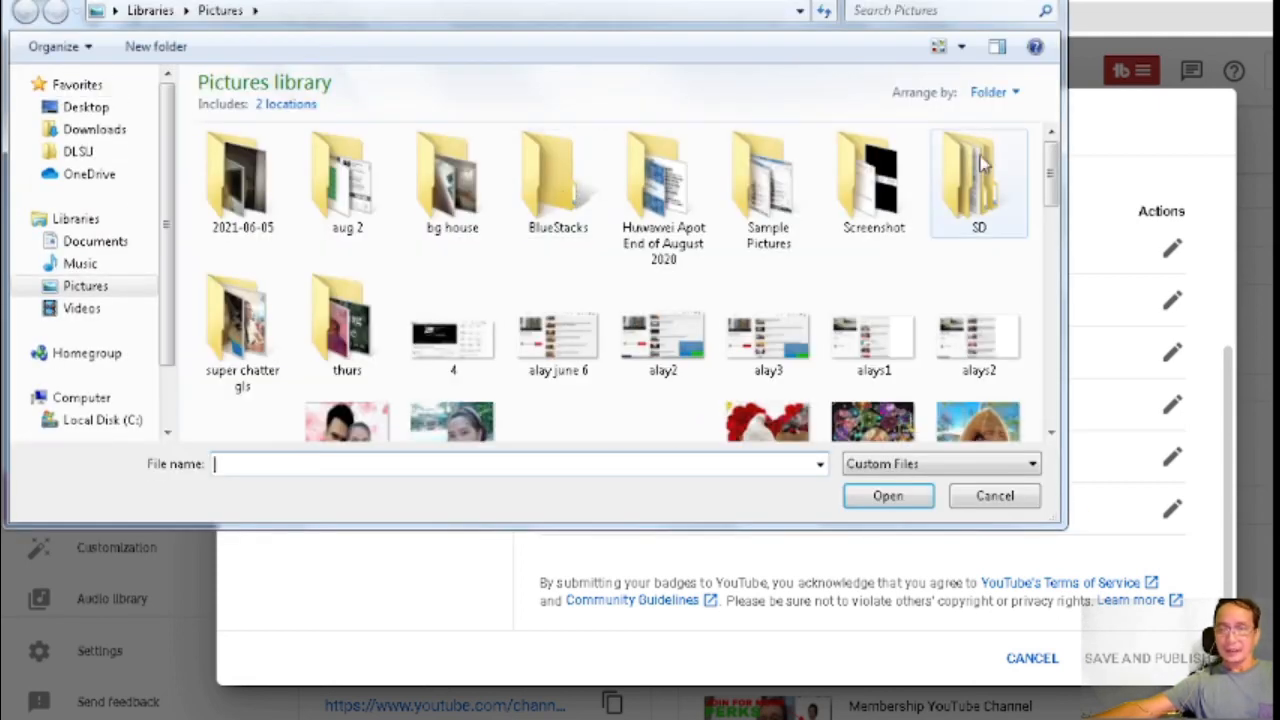
left_click_drag(1058, 173, 1058, 228)
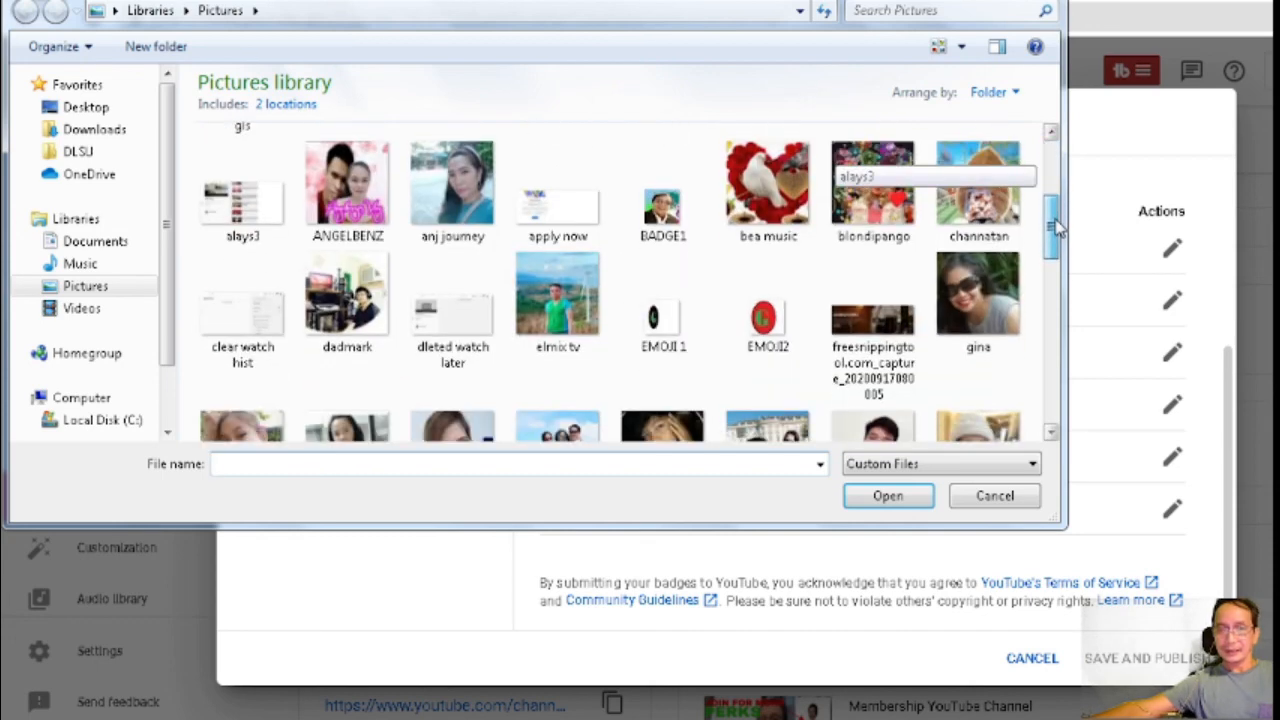
left_click(665, 225)
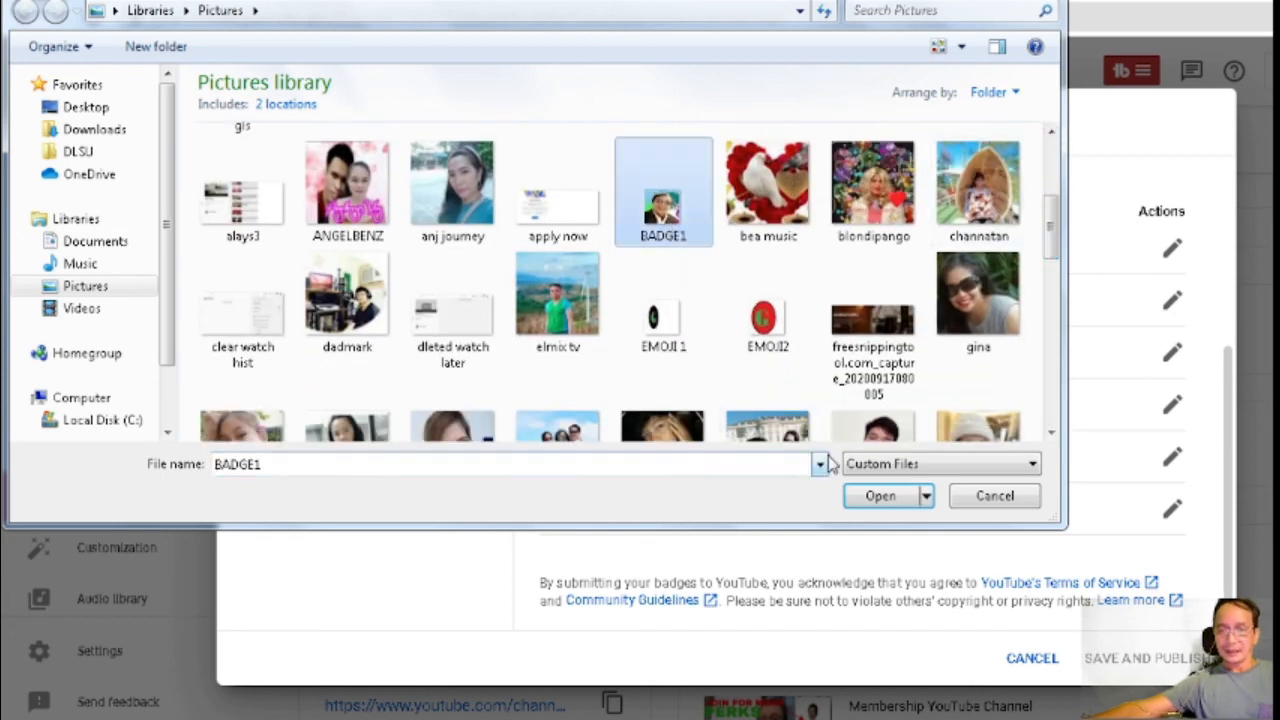
left_click(877, 492)
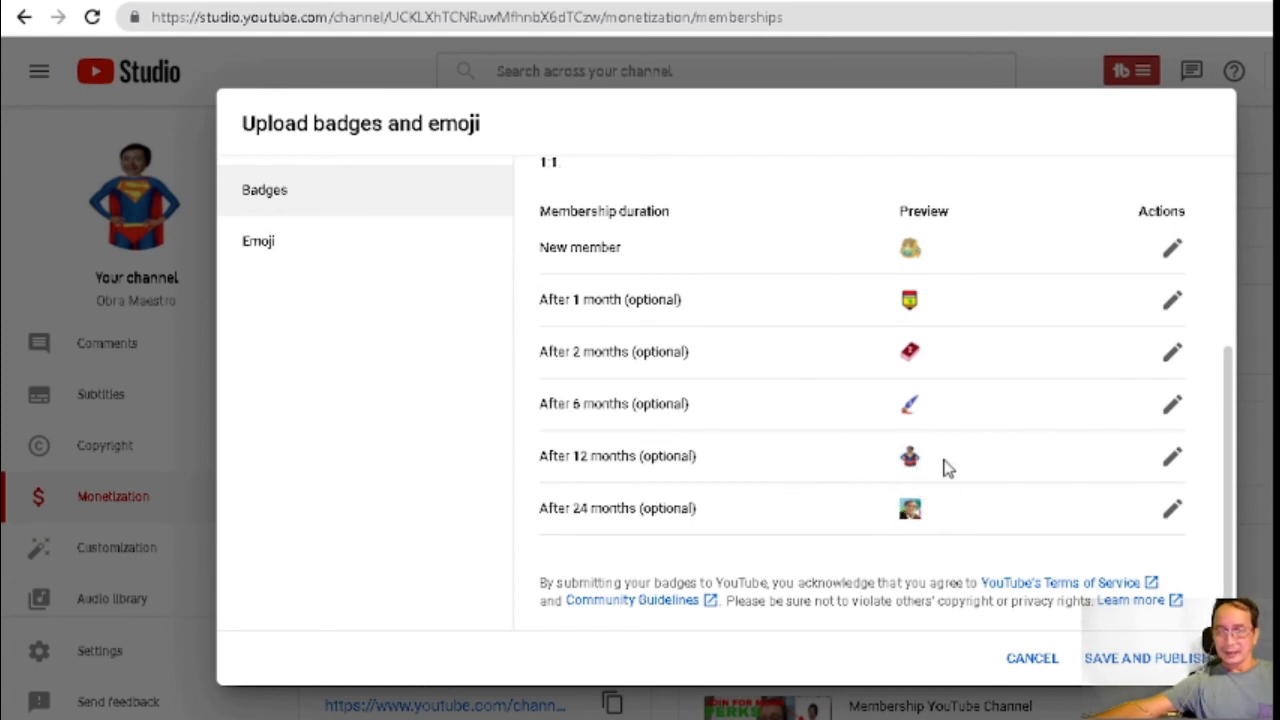
left_click(1135, 664)
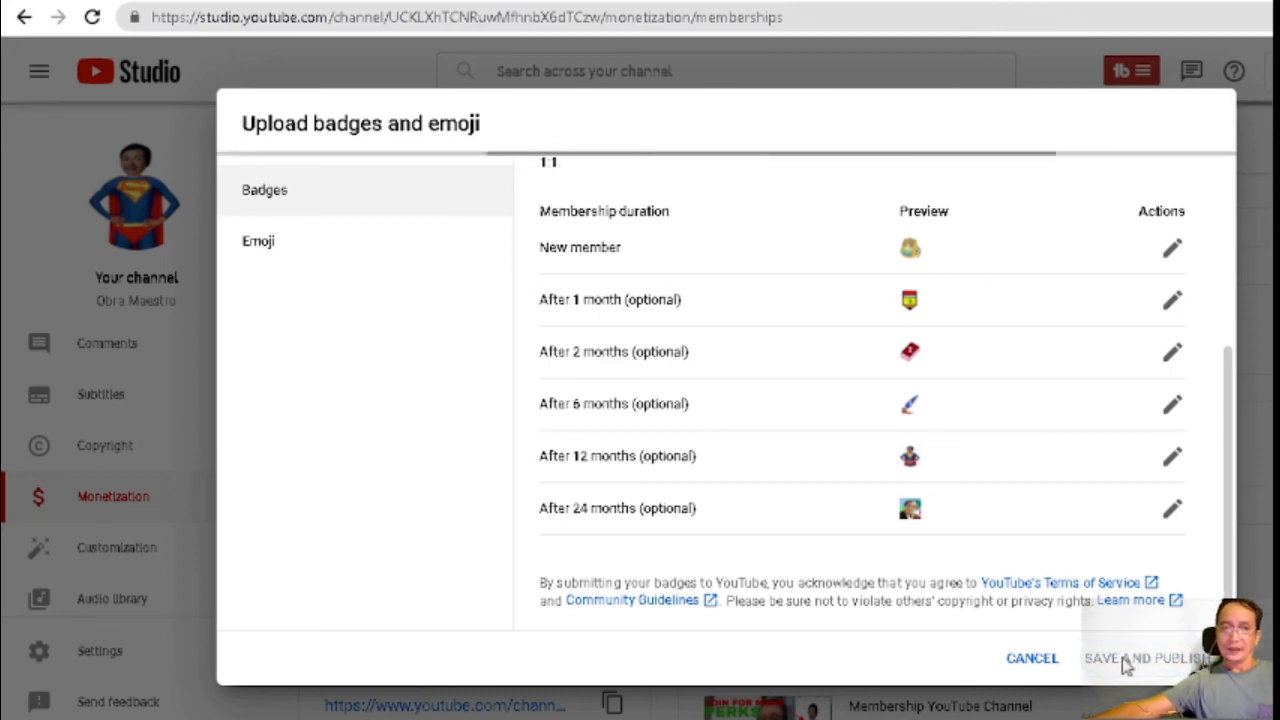